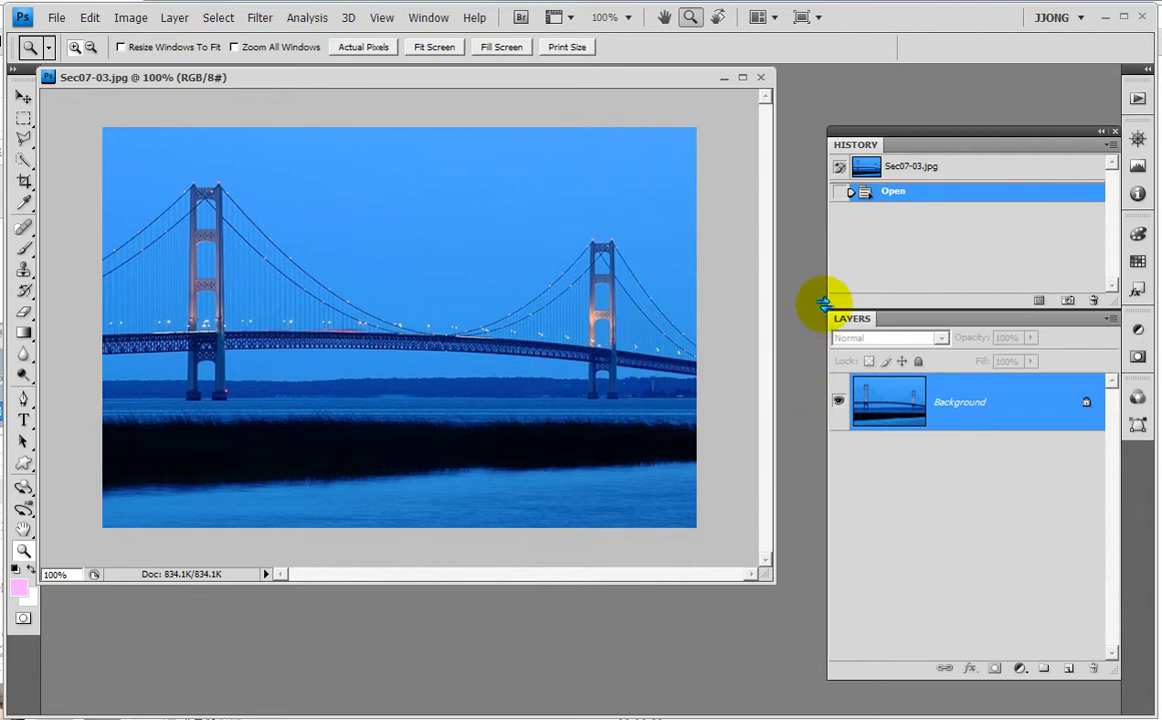
# - Raise the History/Layers panel group, enlarge the bridge photo window, and select the Pen tool
pyautogui.moveTo(965, 131); pyautogui.dragTo(946, 92)
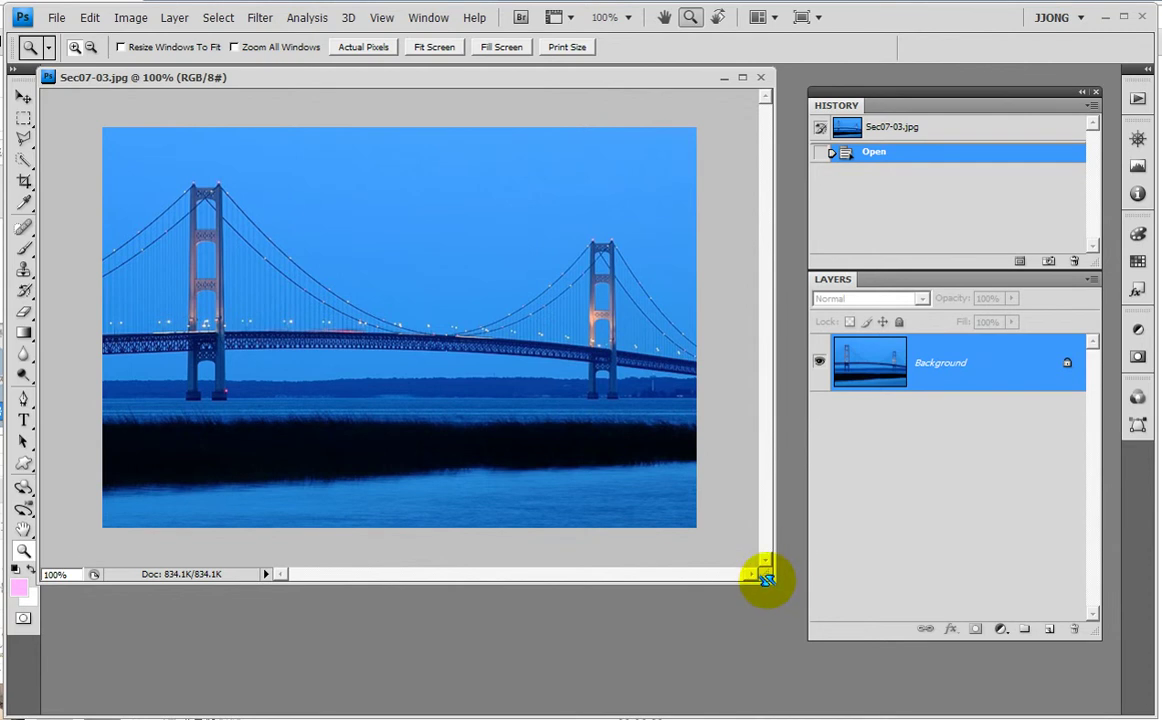
pyautogui.moveTo(765, 578); pyautogui.dragTo(787, 585)
pyautogui.click(24, 401)
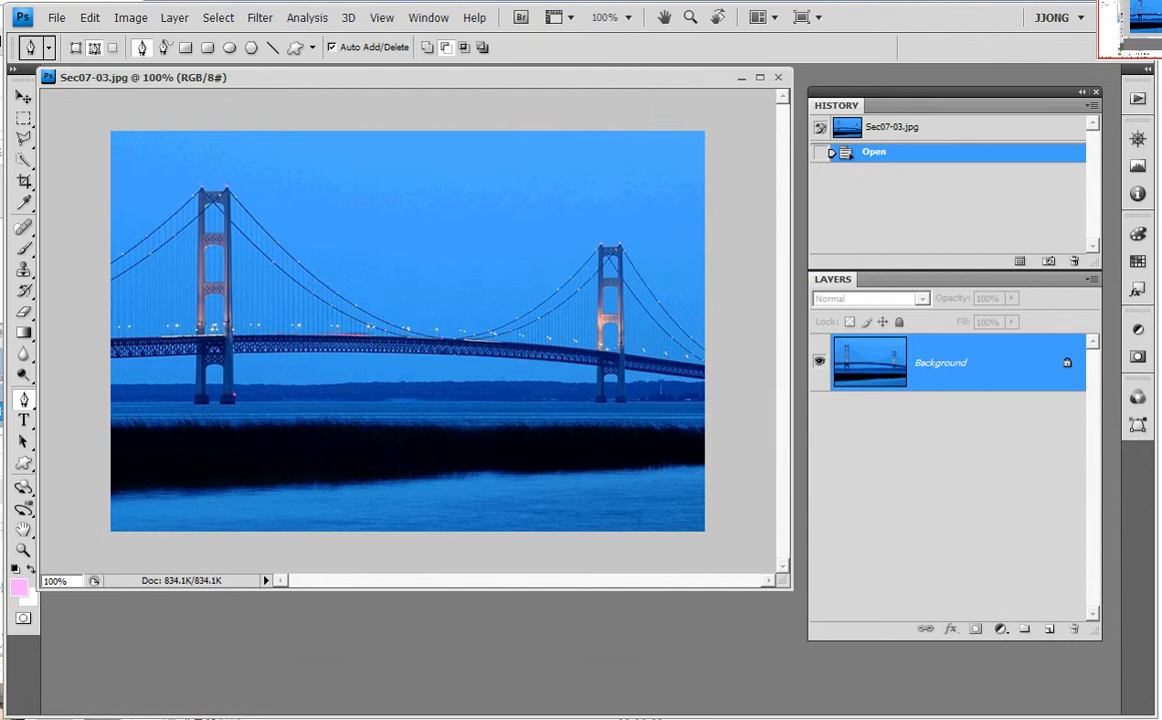
# - Draw a four-anchor curved path along the cable between the towers, then zoom into its middle
pyautogui.moveTo(40, 22)
pyautogui.mouseDown()
pyautogui.moveTo(117, 52)
pyautogui.moveTo(125, 88)
pyautogui.moveTo(45, 40)
pyautogui.moveTo(85, 40)
pyautogui.moveTo(60, 20)
pyautogui.mouseUp()
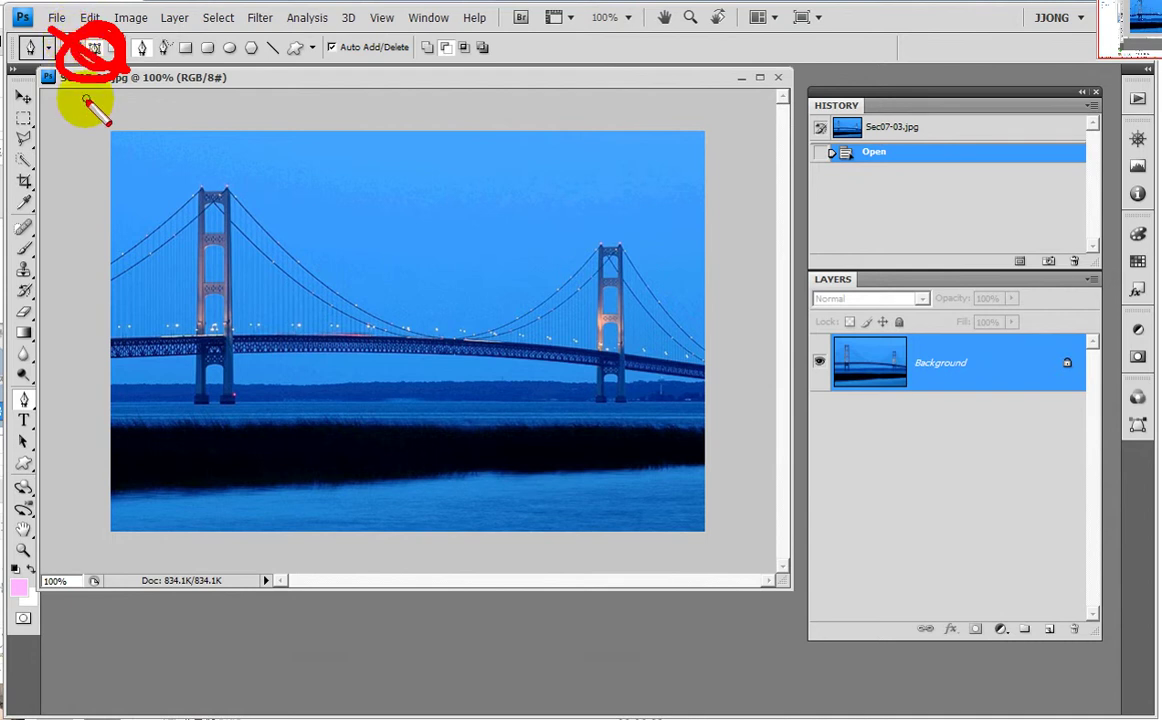
pyautogui.press('Escape')
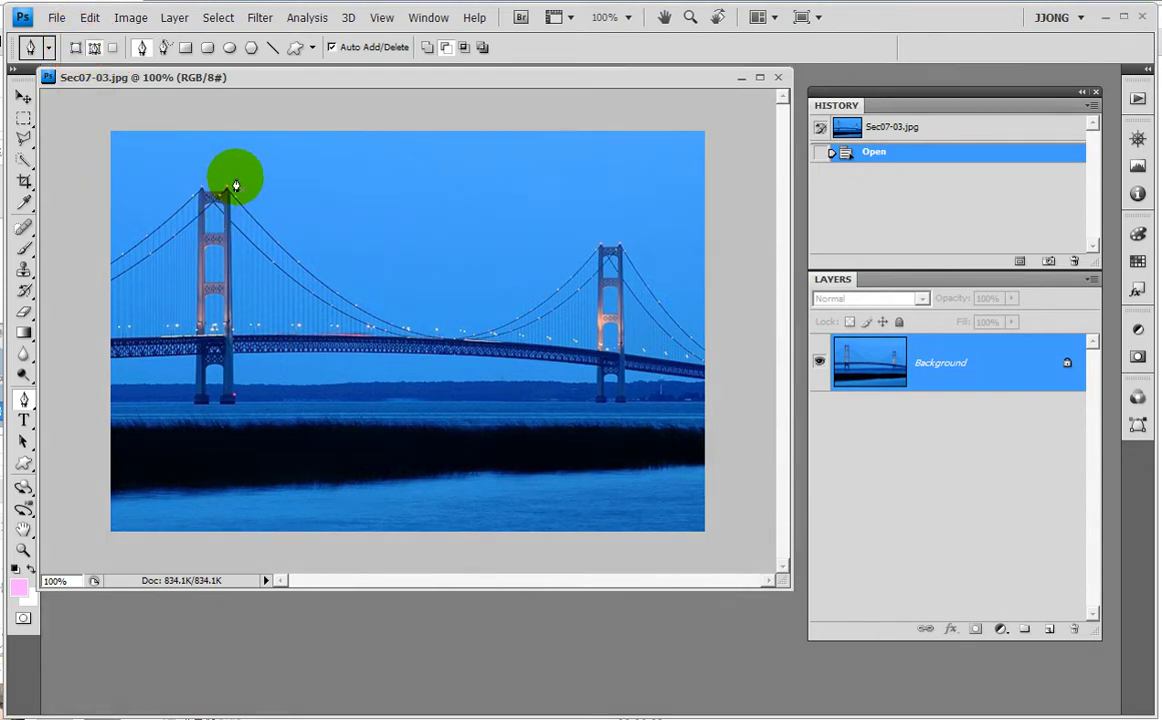
pyautogui.click(236, 180)
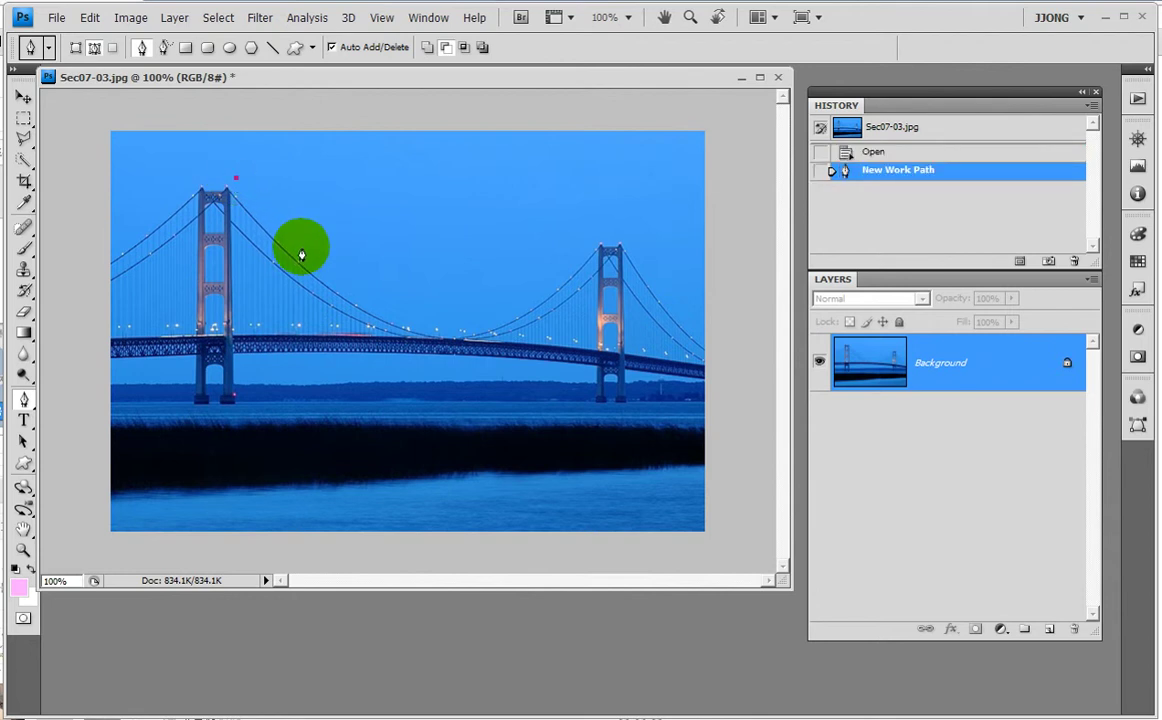
pyautogui.moveTo(355, 281); pyautogui.dragTo(377, 290)
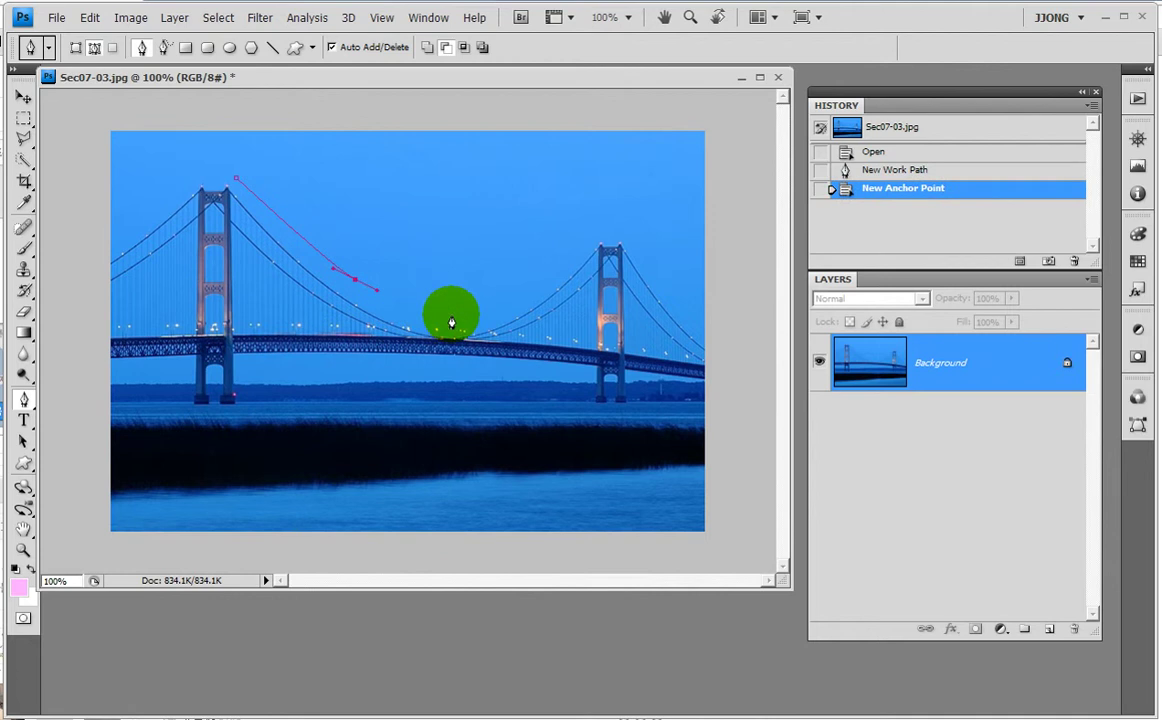
pyautogui.moveTo(449, 314); pyautogui.dragTo(466, 311)
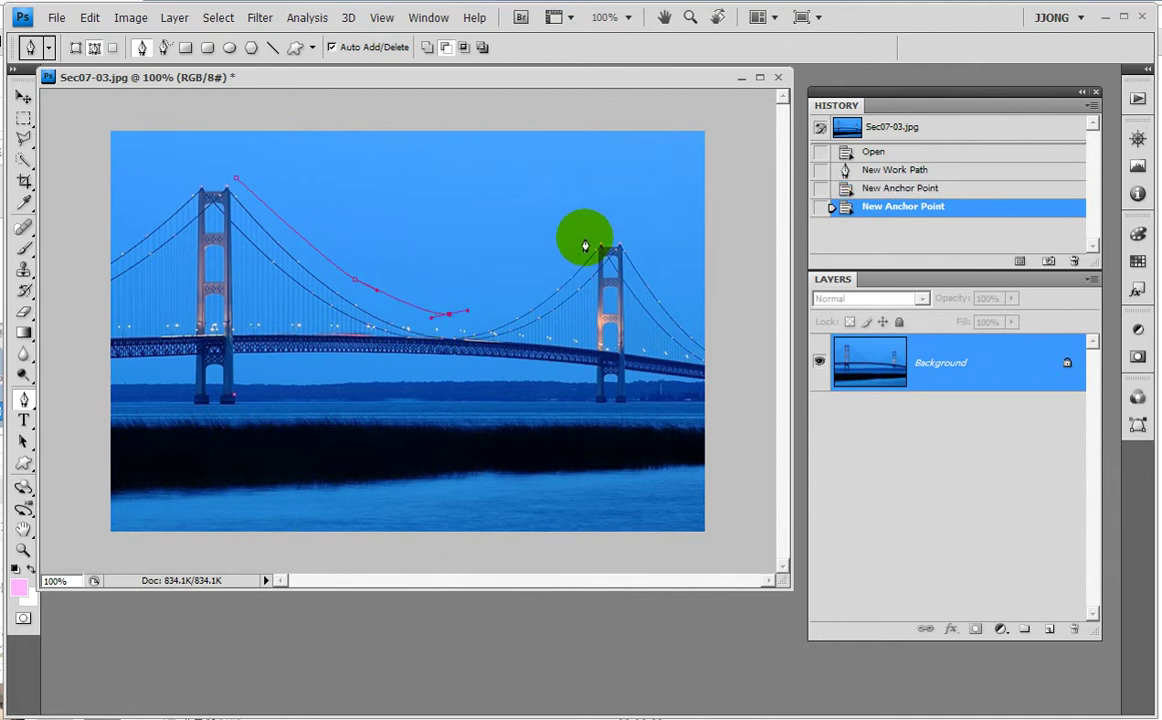
pyautogui.click(585, 234)
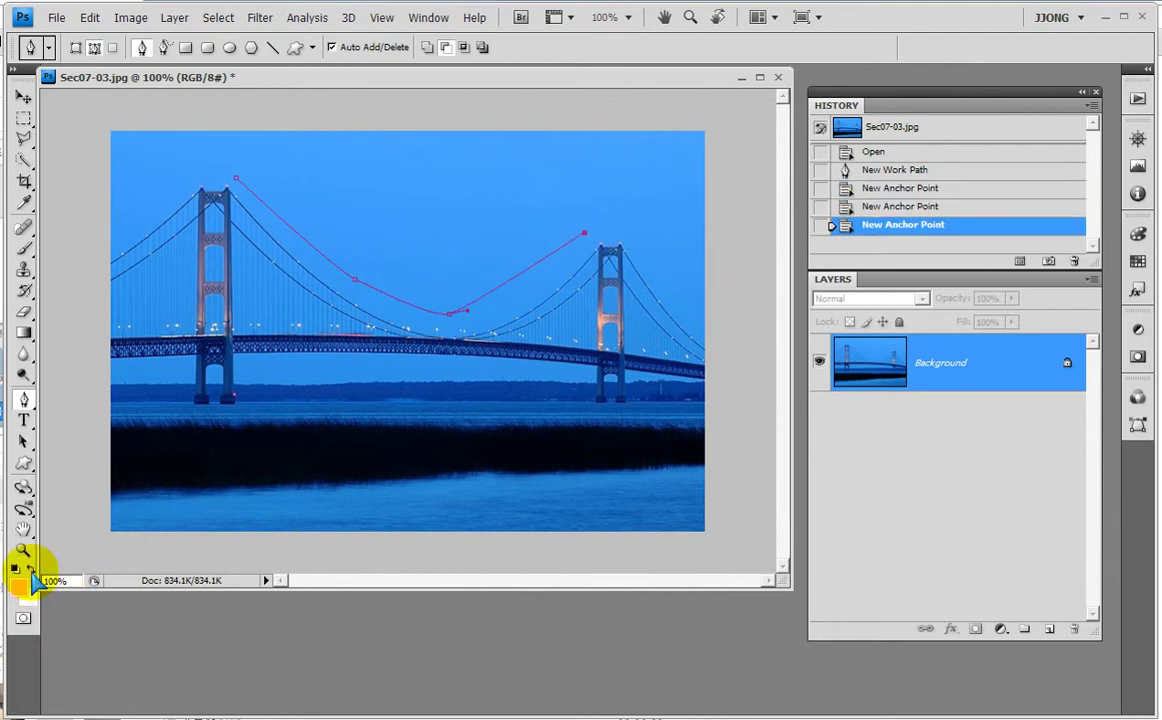
pyautogui.click(23, 550)
pyautogui.click(452, 332)
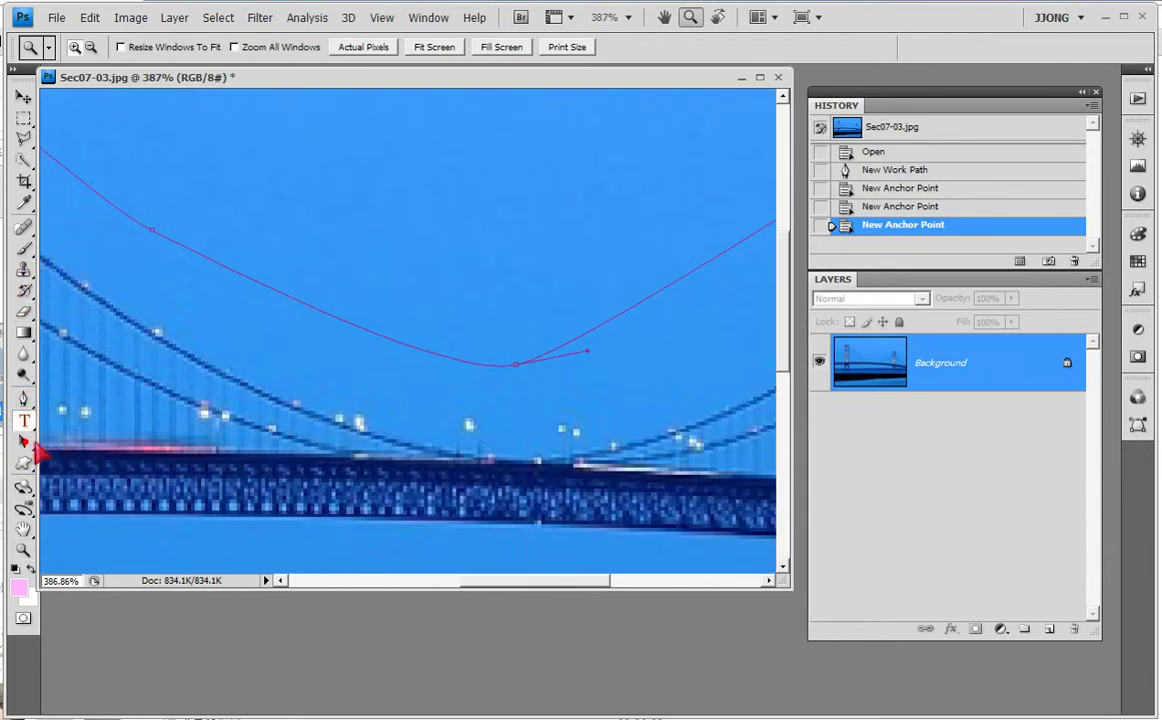
# - Select the path's middle anchor with the Path Selection tool
pyautogui.click(30, 442)
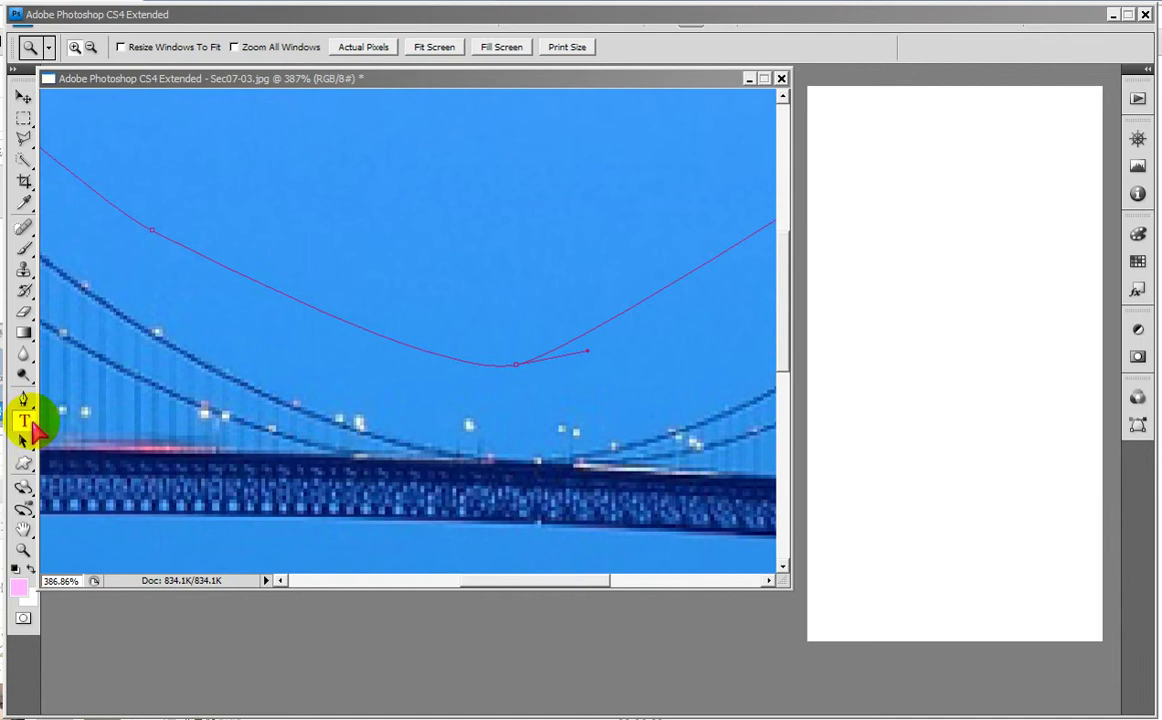
pyautogui.click(31, 422)
pyautogui.click(21, 451)
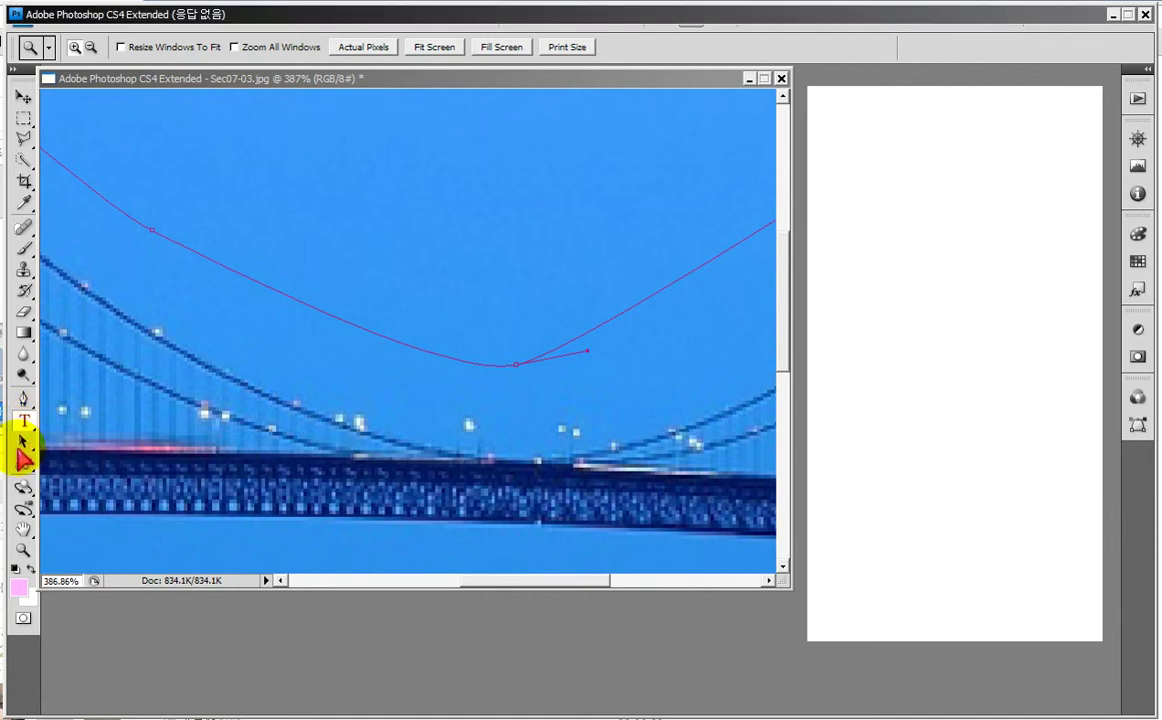
pyautogui.click(183, 395)
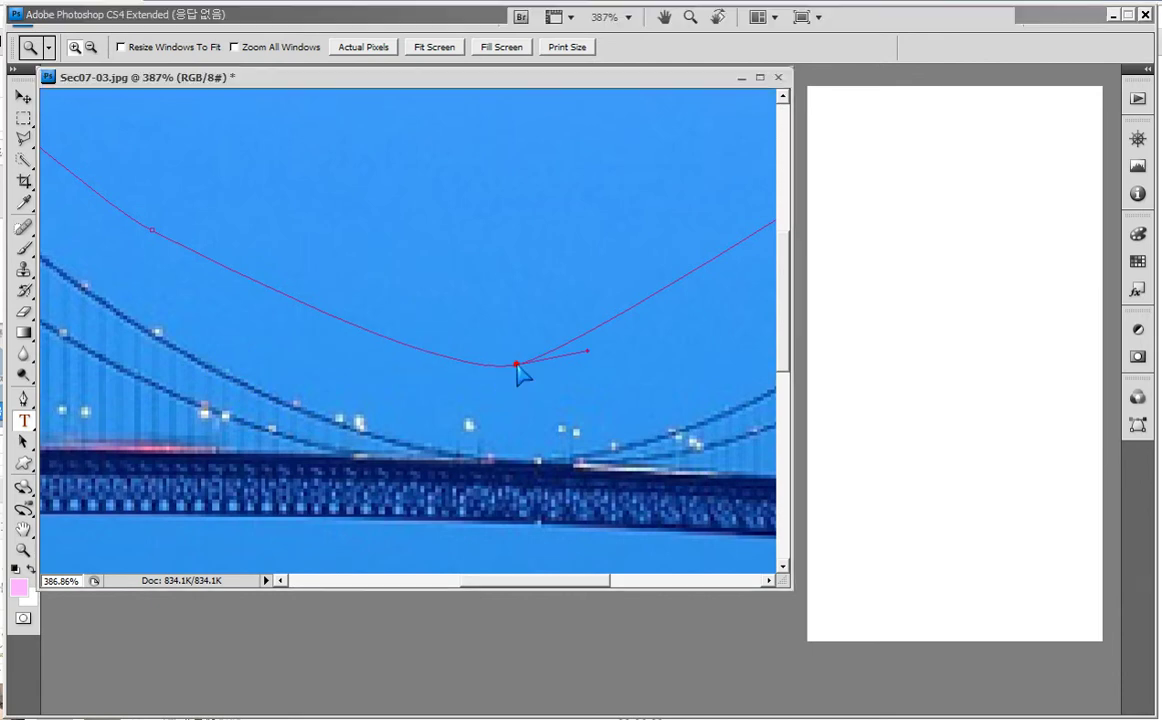
pyautogui.click(24, 442)
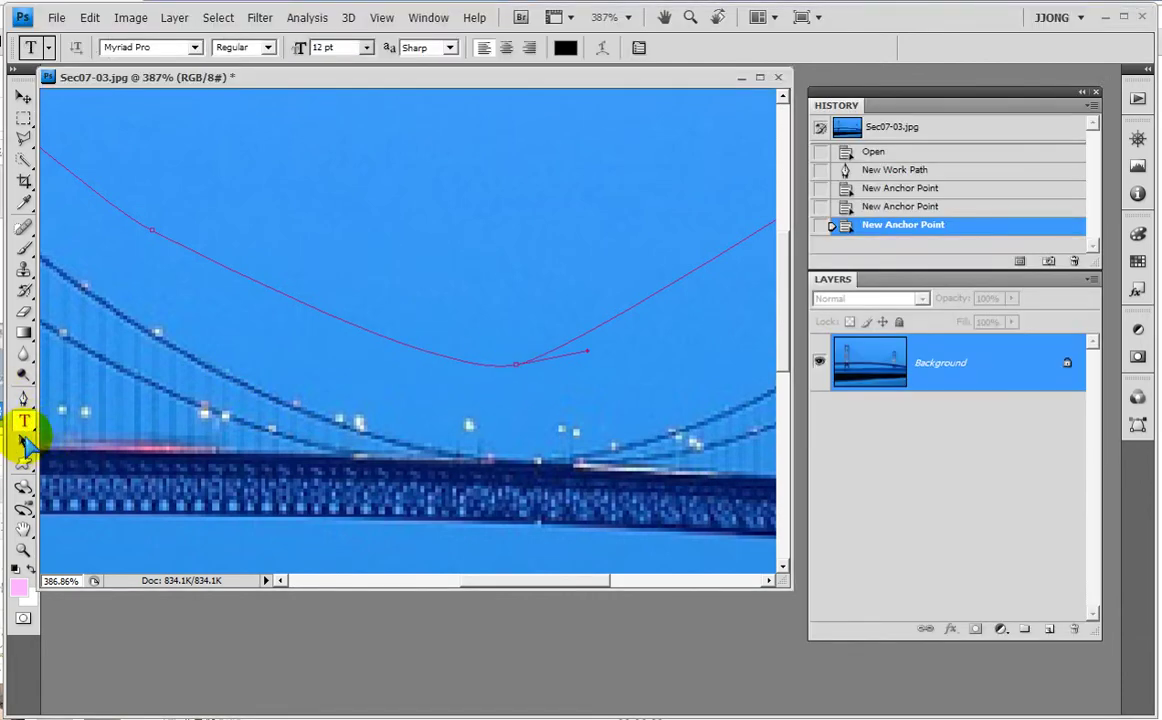
pyautogui.click(24, 100)
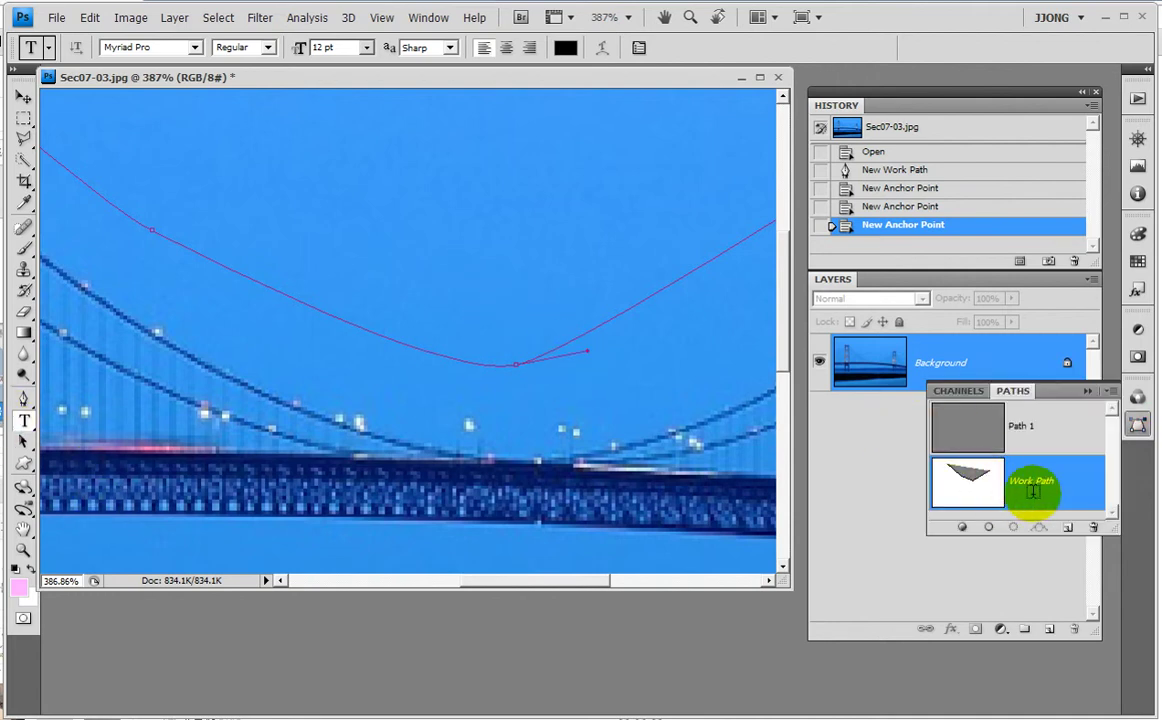
# - Check Path 1 and Work Path in the Paths list, and step History back to New Work Path
pyautogui.click(932, 207)
pyautogui.click(1137, 424)
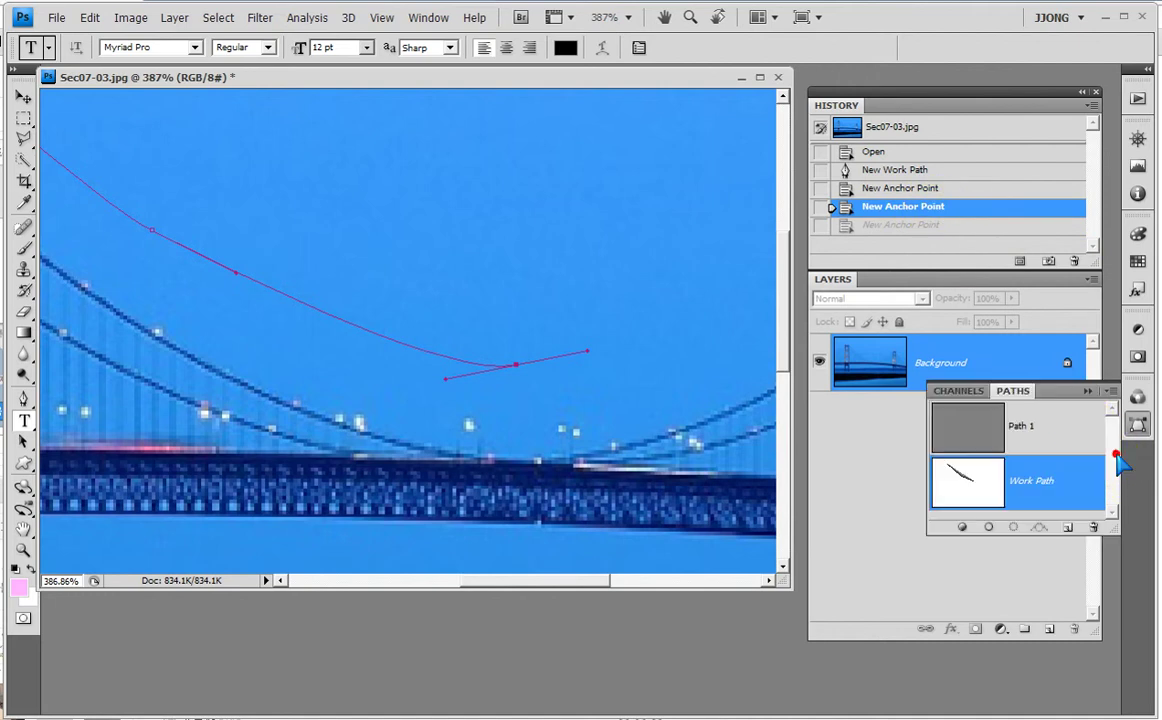
pyautogui.click(1048, 432)
pyautogui.click(1044, 474)
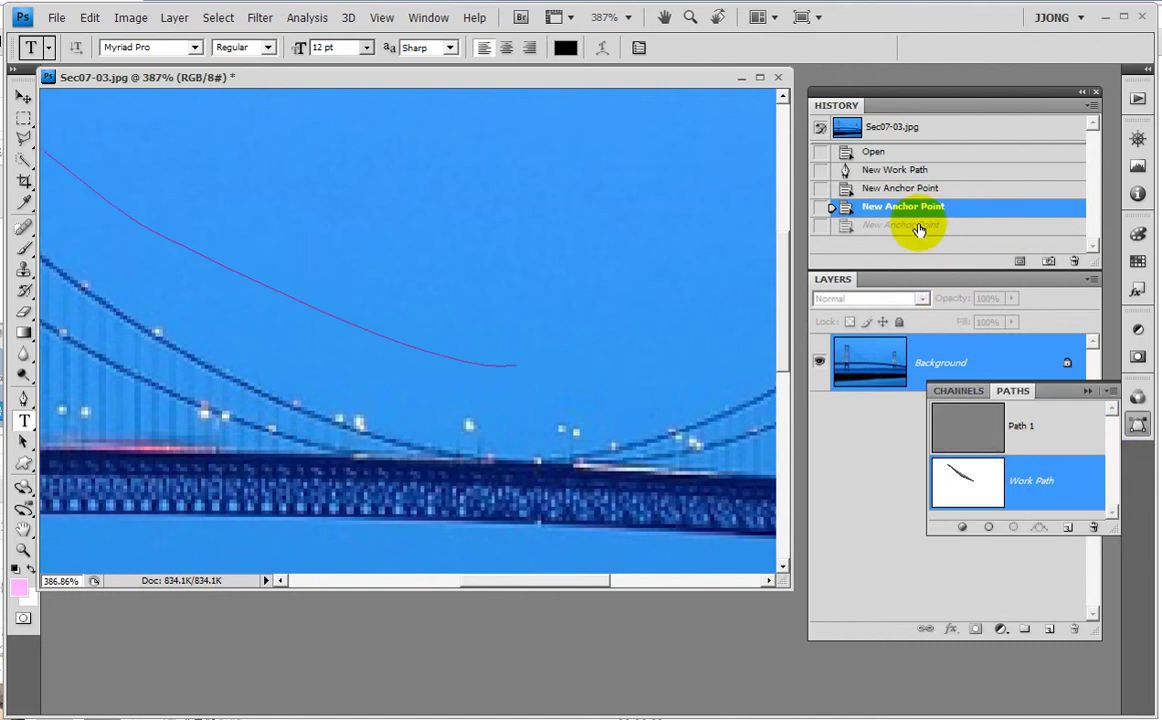
pyautogui.click(922, 187)
pyautogui.click(845, 170)
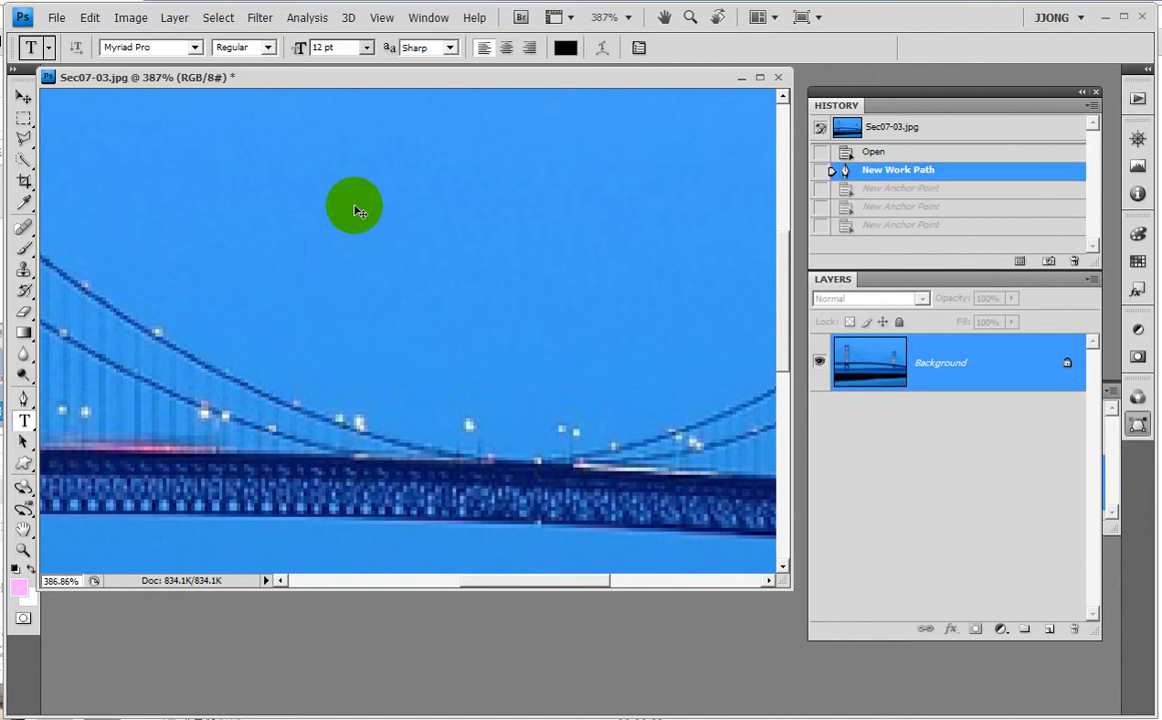
# - Zoom out to show the whole photo and revert History to Open
pyautogui.hotkey('ctrl', '-')
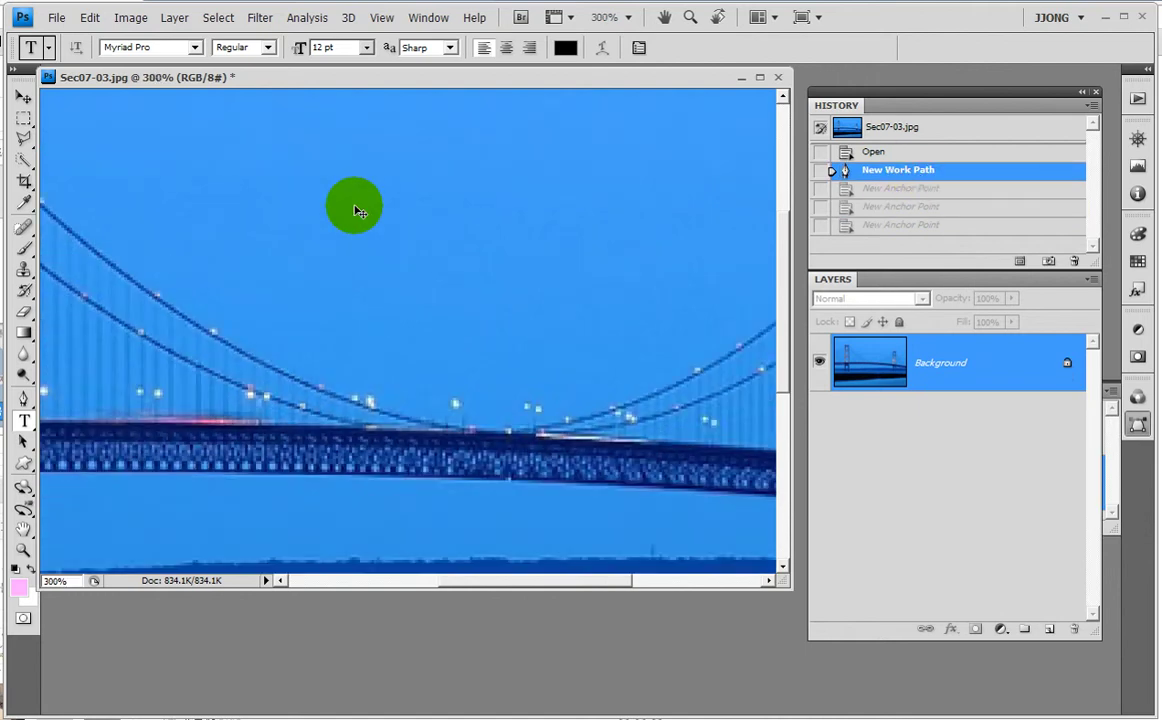
pyautogui.hotkey('ctrl', '-')
pyautogui.hotkey('ctrl', '-')
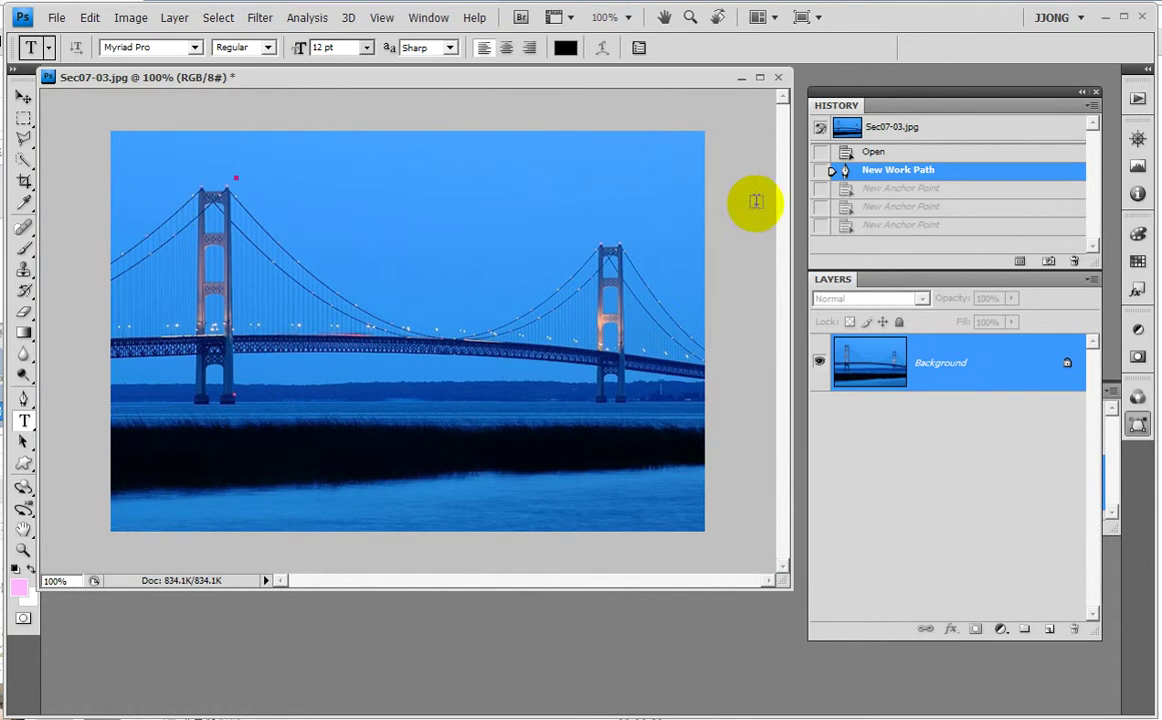
pyautogui.click(873, 152)
# - Redraw a three-point sagging curve between the towers and pull its middle handle down
pyautogui.click(23, 398)
pyautogui.click(250, 182)
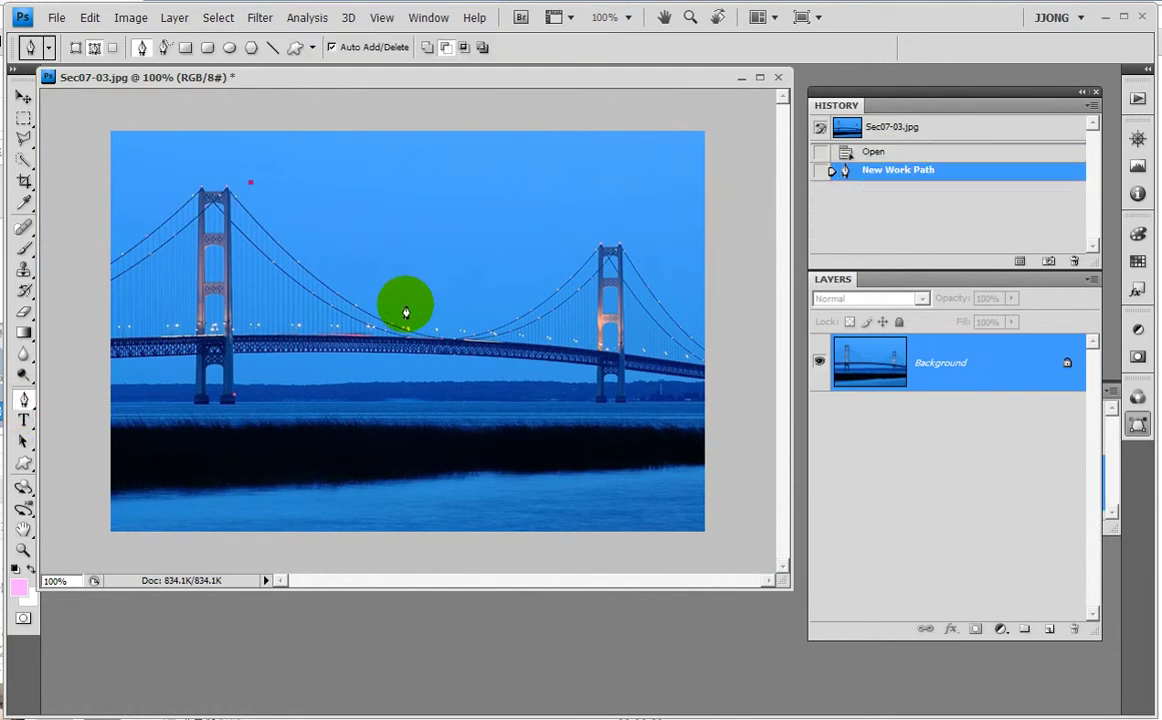
pyautogui.moveTo(405, 310); pyautogui.dragTo(445, 316)
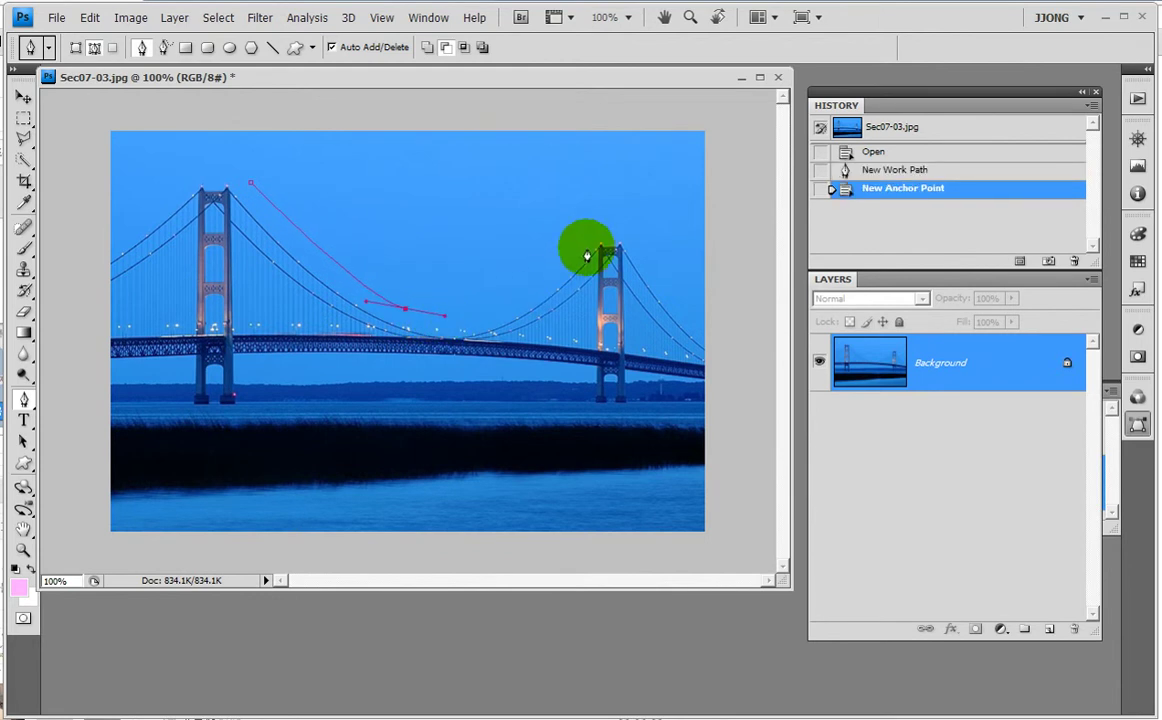
pyautogui.moveTo(586, 234); pyautogui.dragTo(609, 209)
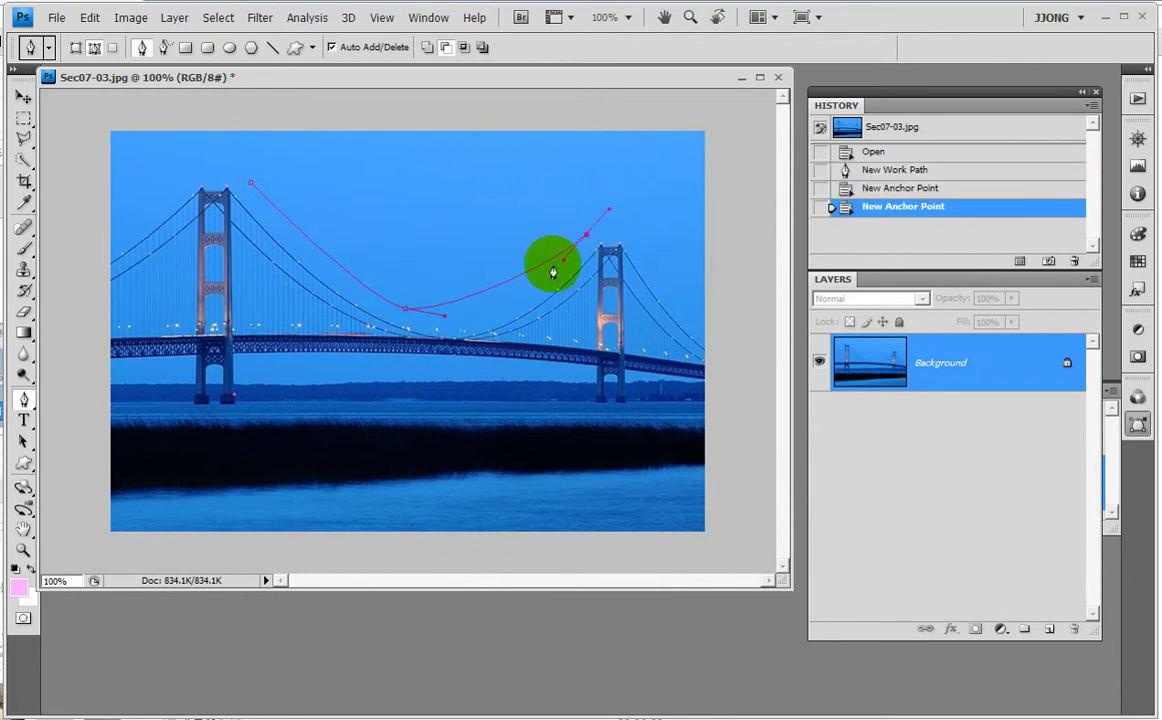
pyautogui.moveTo(23, 441); pyautogui.dragTo(80, 459)
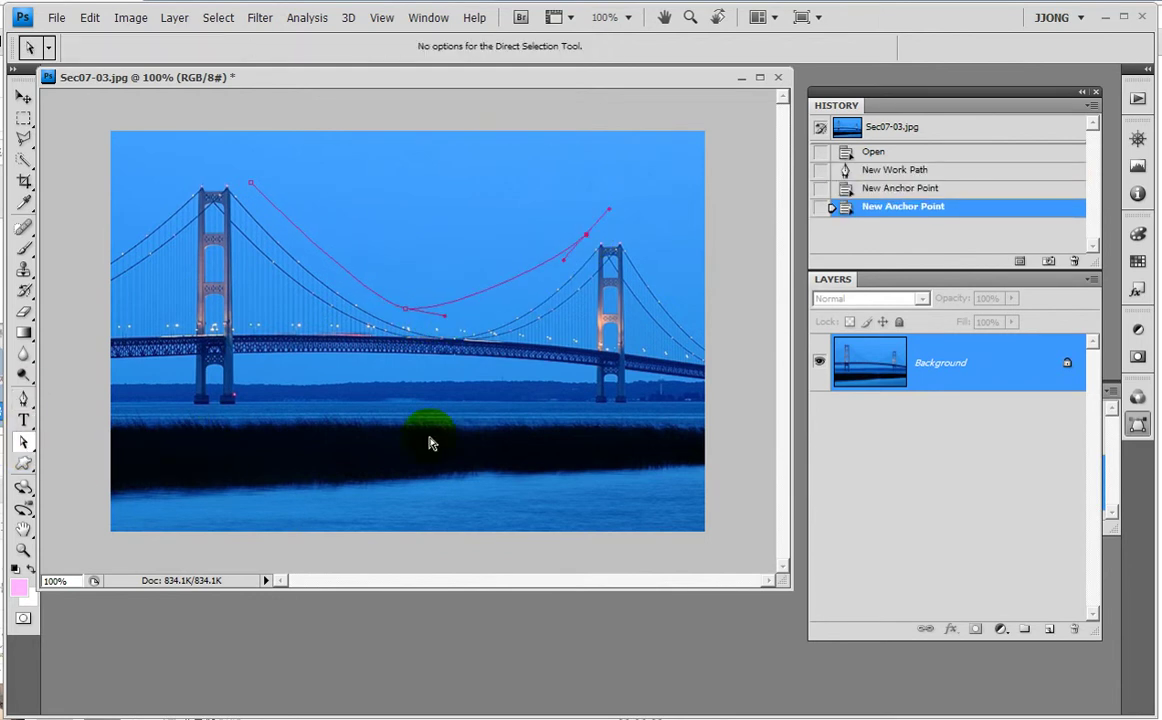
pyautogui.moveTo(446, 322)
pyautogui.mouseDown()
pyautogui.moveTo(465, 340)
pyautogui.moveTo(355, 290)
pyautogui.moveTo(355, 304)
pyautogui.moveTo(427, 316)
pyautogui.mouseUp()
# - Nudge the right end point and its handle, then shift the middle point left to even the arc
pyautogui.click(589, 237)
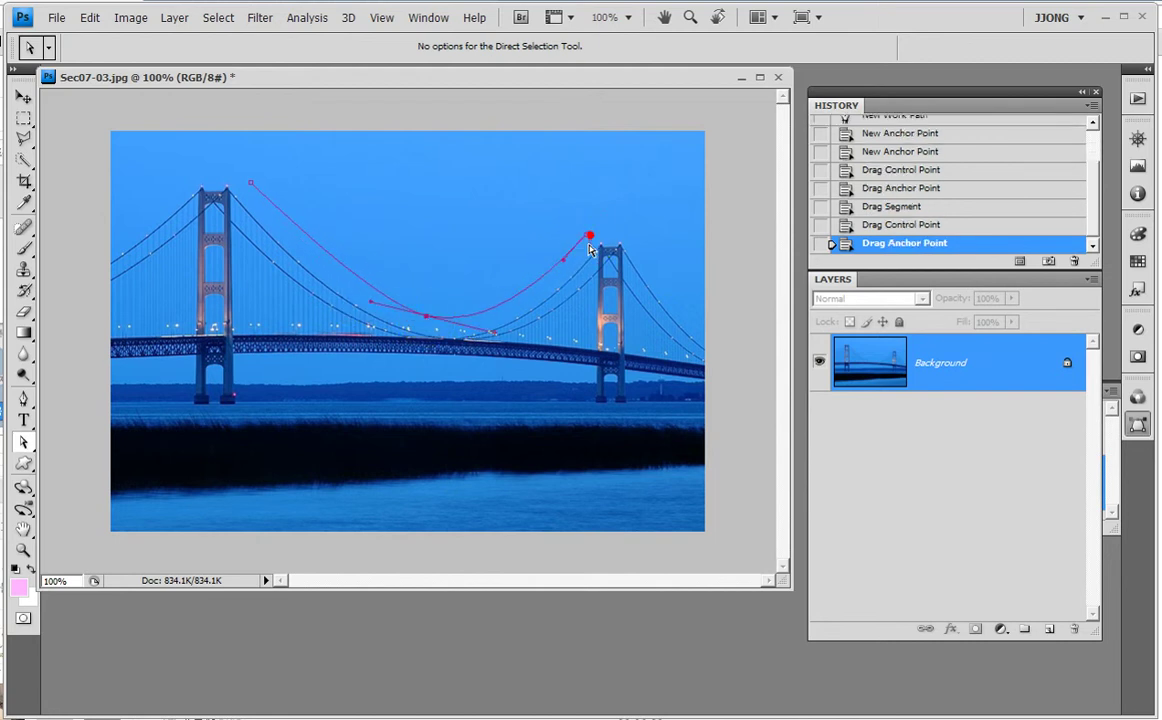
pyautogui.moveTo(588, 243); pyautogui.dragTo(582, 248)
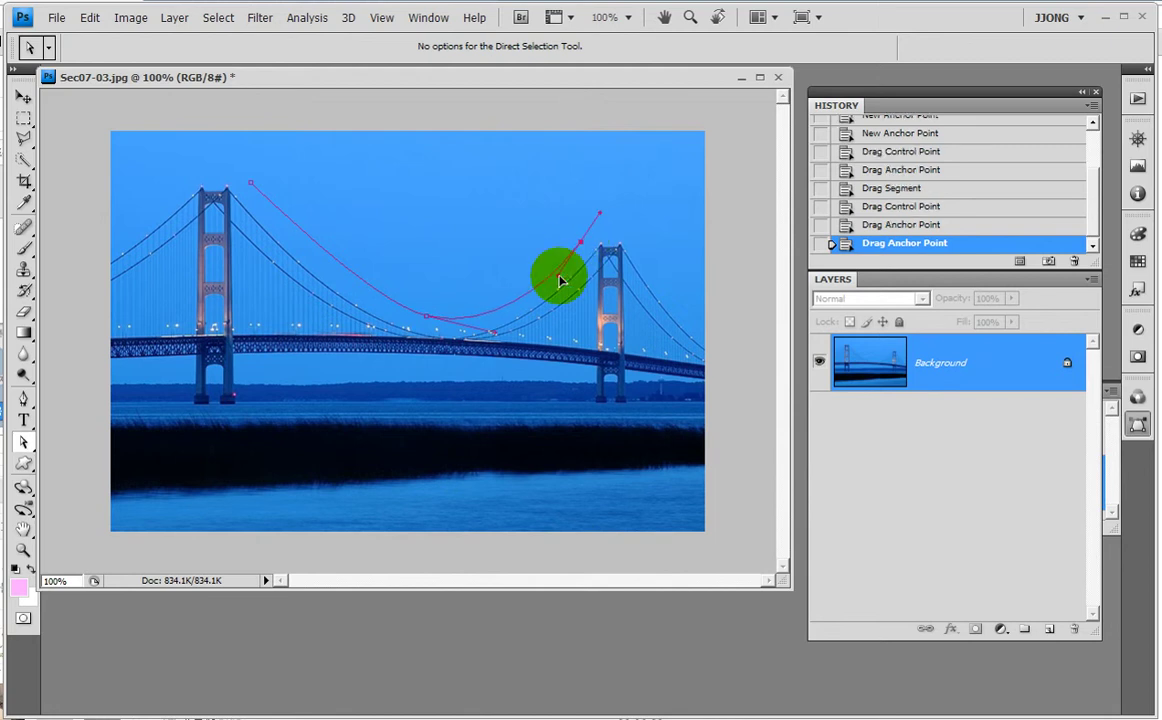
pyautogui.moveTo(557, 278); pyautogui.dragTo(555, 274)
pyautogui.click(251, 185)
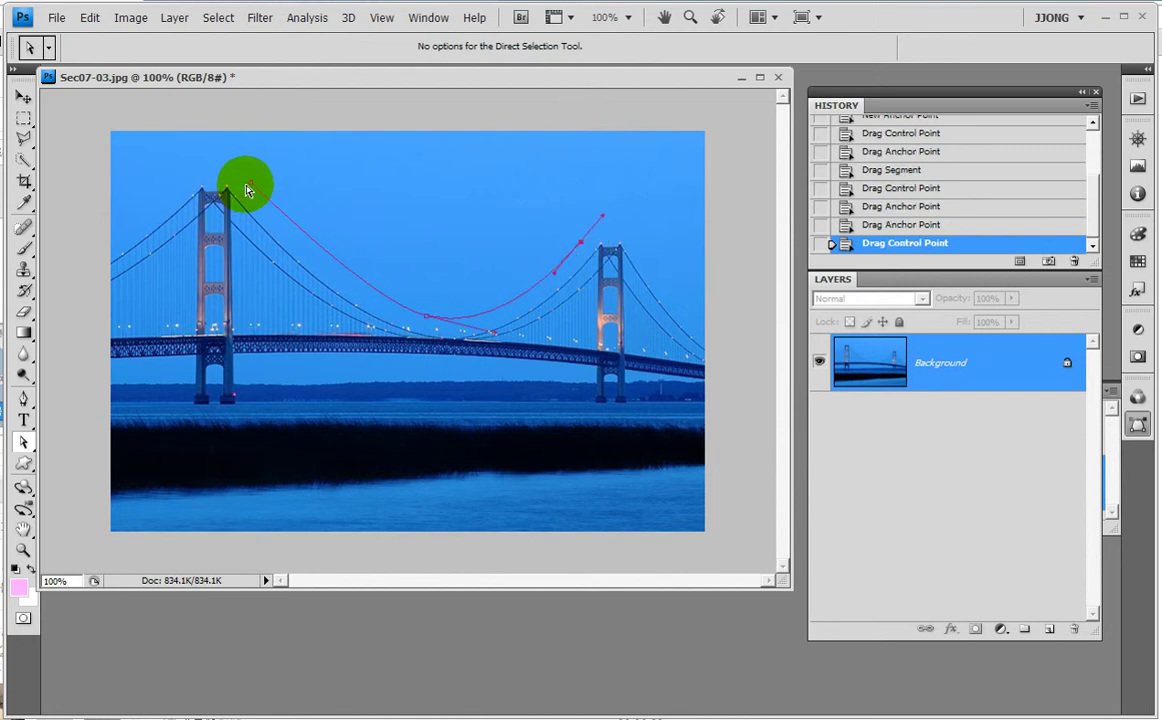
pyautogui.moveTo(389, 311)
pyautogui.mouseDown()
pyautogui.moveTo(436, 326)
pyautogui.moveTo(363, 311)
pyautogui.mouseUp()
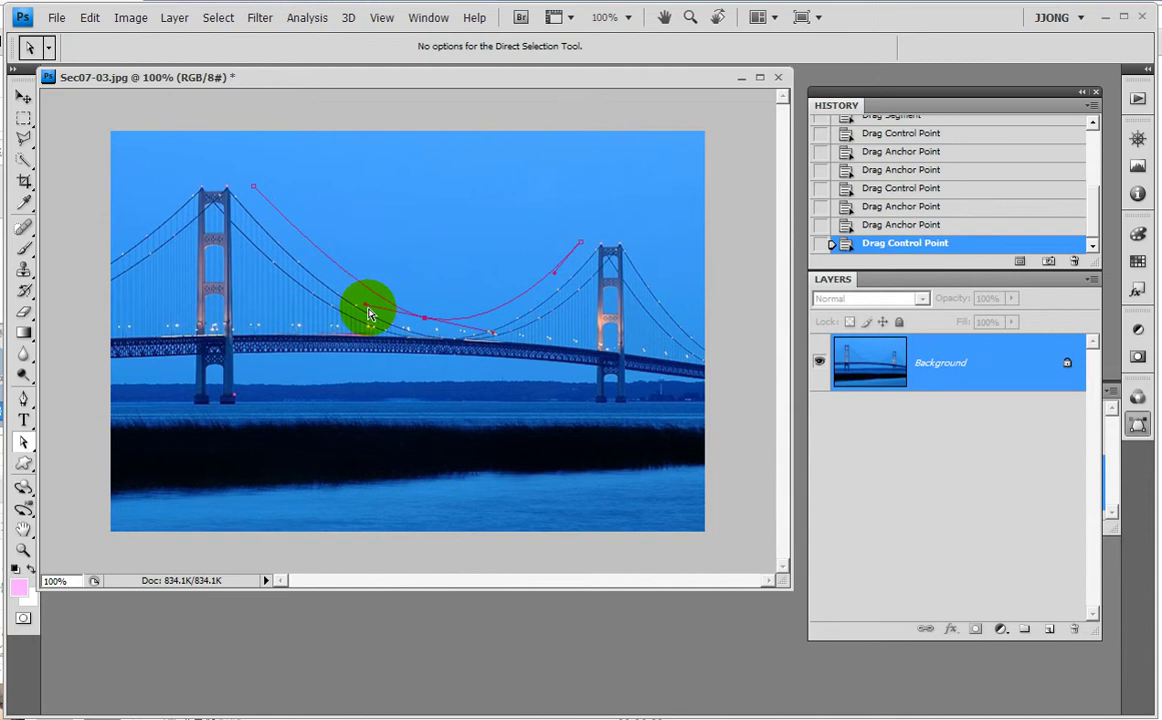
pyautogui.moveTo(547, 285)
pyautogui.mouseDown()
pyautogui.moveTo(555, 270)
pyautogui.moveTo(445, 320)
pyautogui.moveTo(365, 313)
pyautogui.mouseUp()
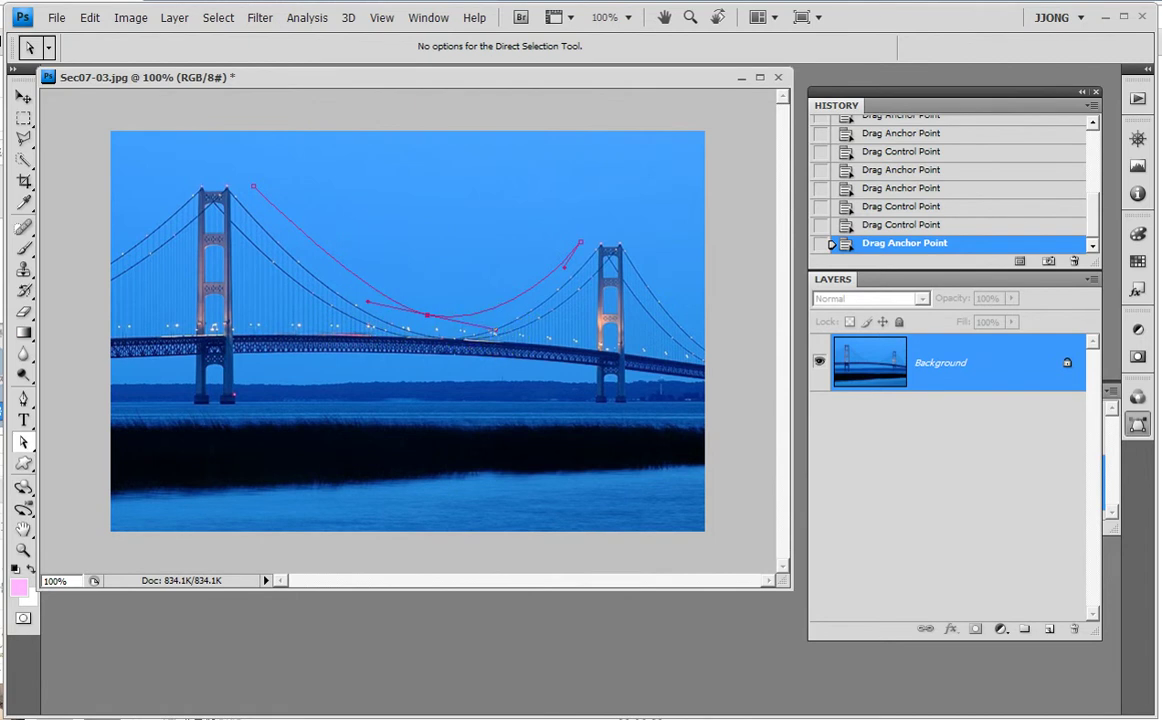
# - Pick the Horizontal Type Tool and start path text at the curve's left end
pyautogui.click(26, 424)
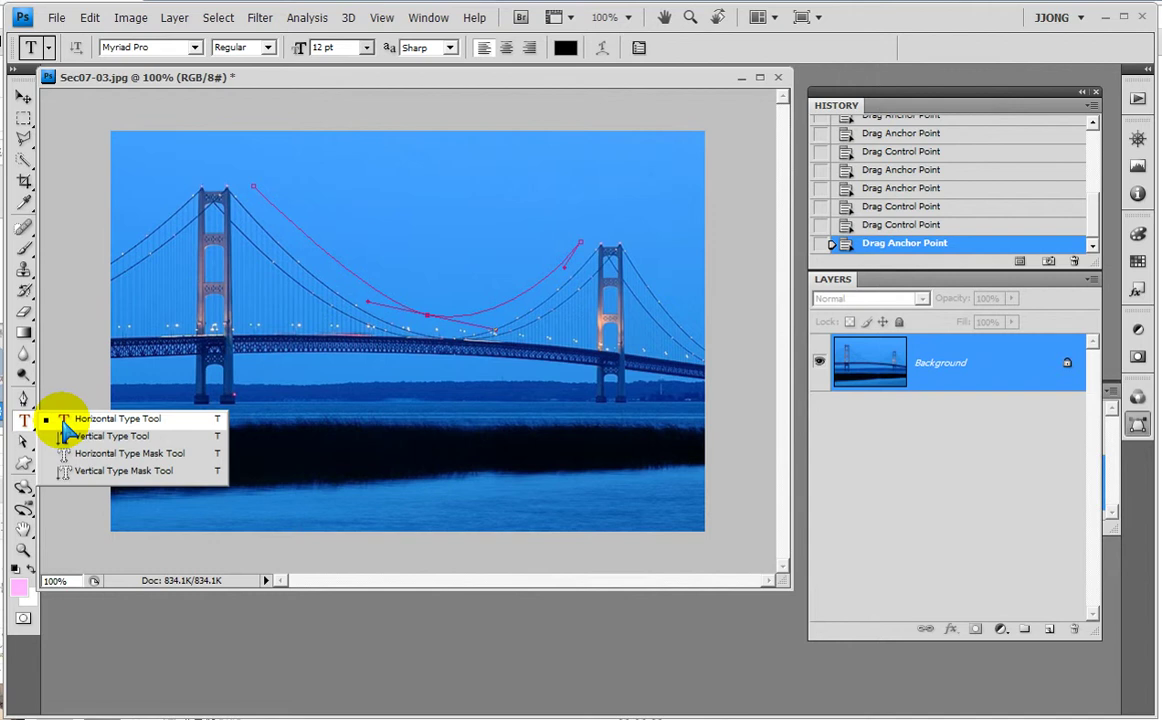
pyautogui.click(63, 424)
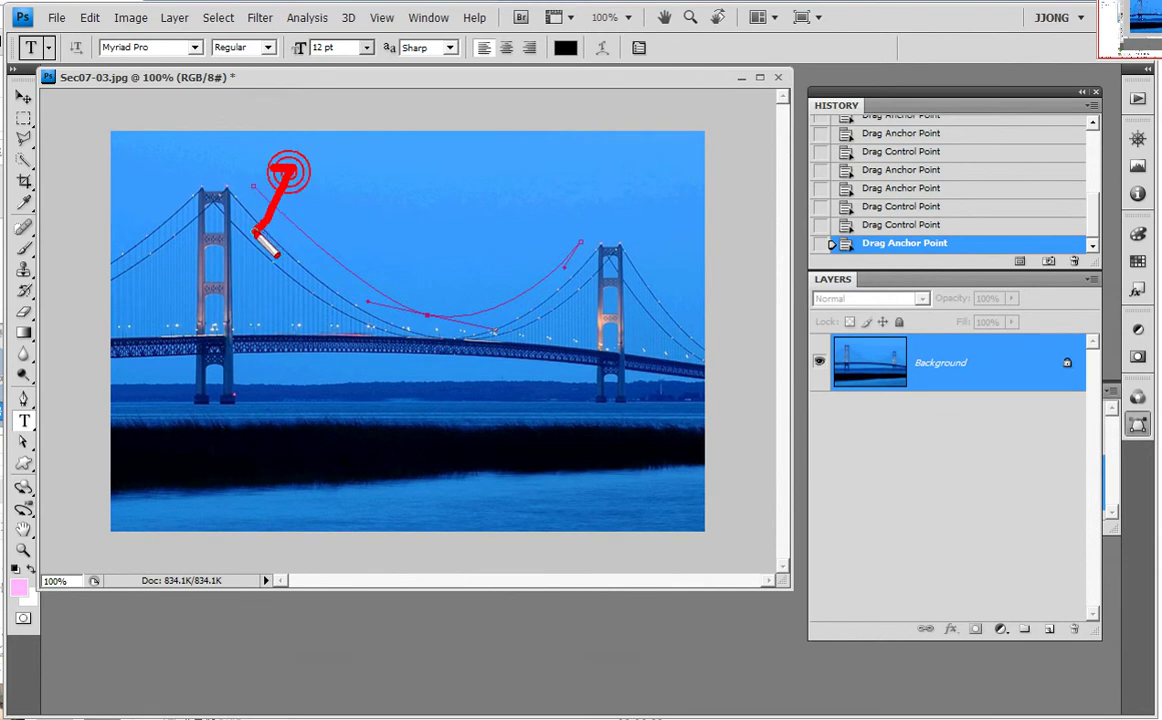
pyautogui.moveTo(243, 192)
pyautogui.mouseDown()
pyautogui.moveTo(250, 235)
pyautogui.moveTo(296, 246)
pyautogui.moveTo(272, 176)
pyautogui.moveTo(289, 180)
pyautogui.mouseUp()
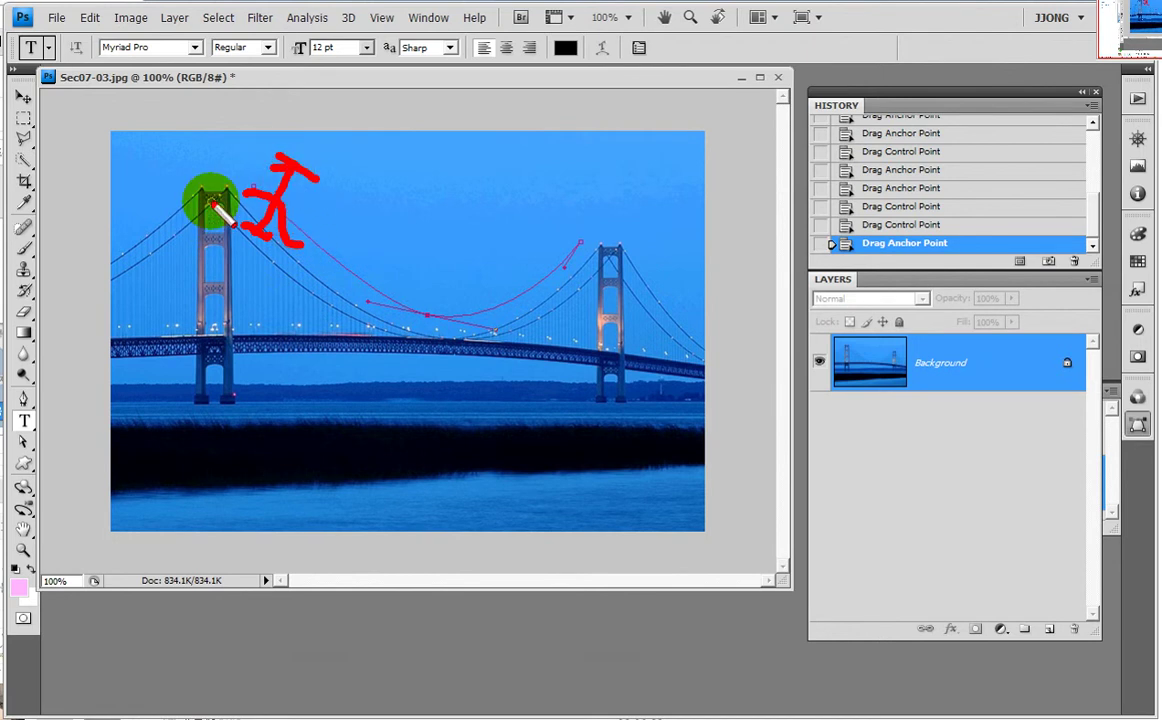
pyautogui.press('Escape')
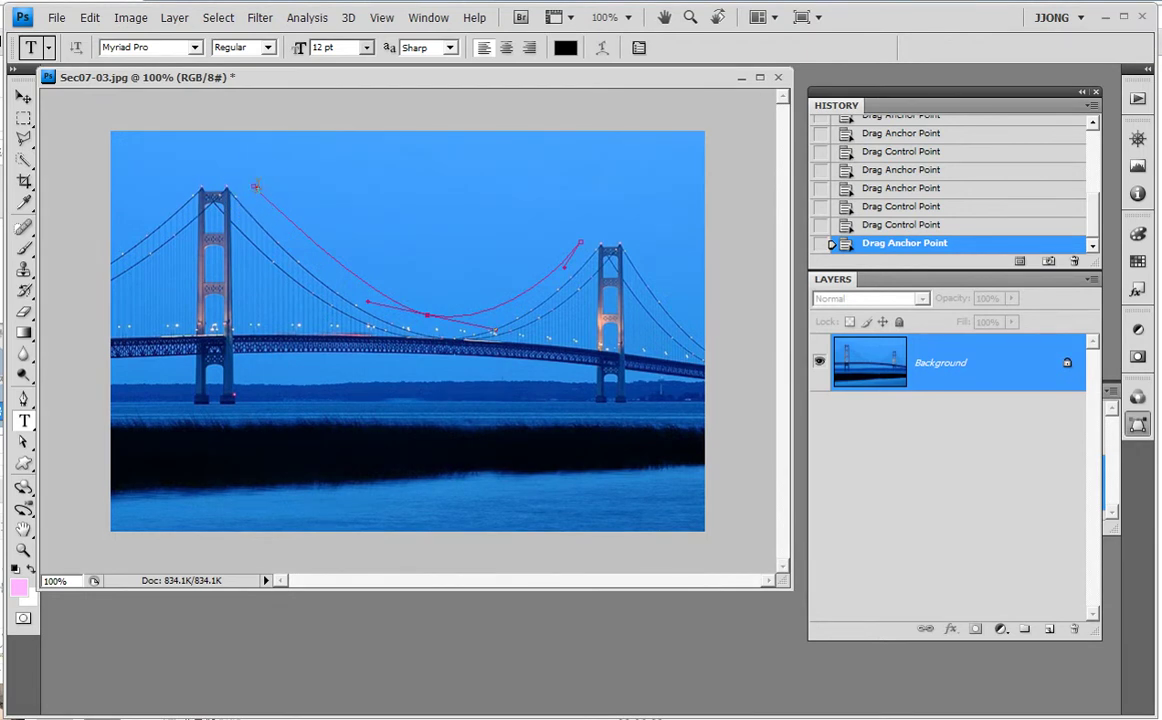
pyautogui.moveTo(324, 253); pyautogui.dragTo(291, 190)
pyautogui.click(259, 188)
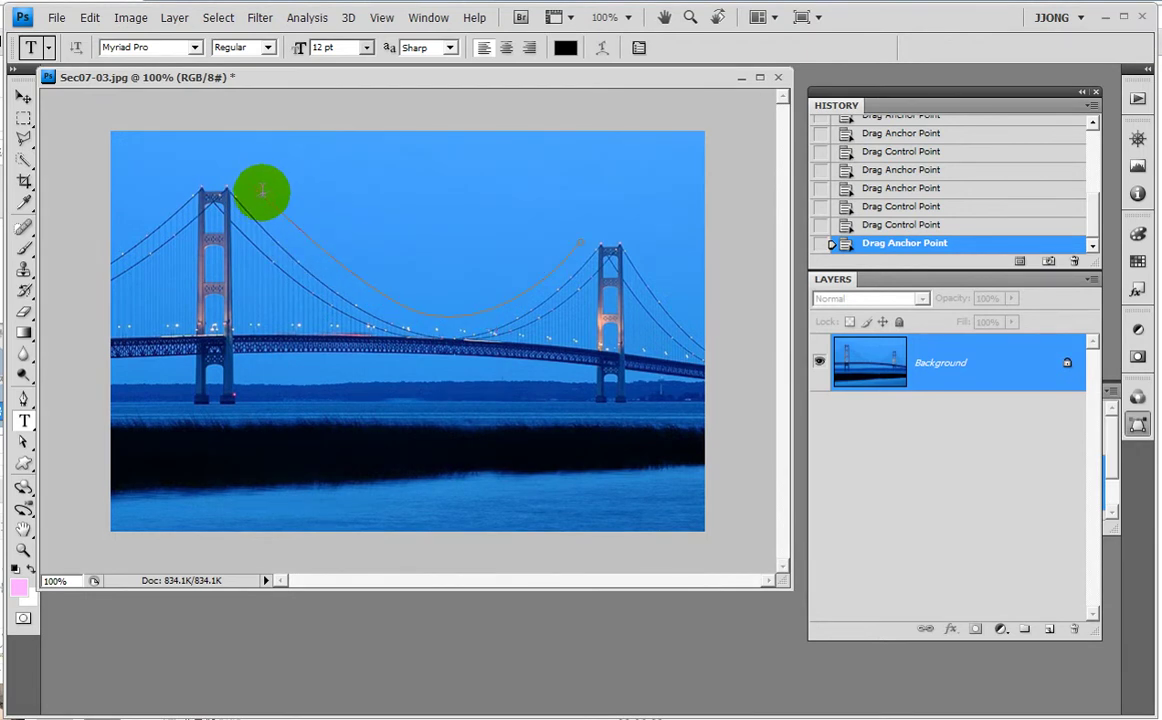
# - Set the path text to 18 pt in white
pyautogui.click(366, 47)
pyautogui.click(345, 199)
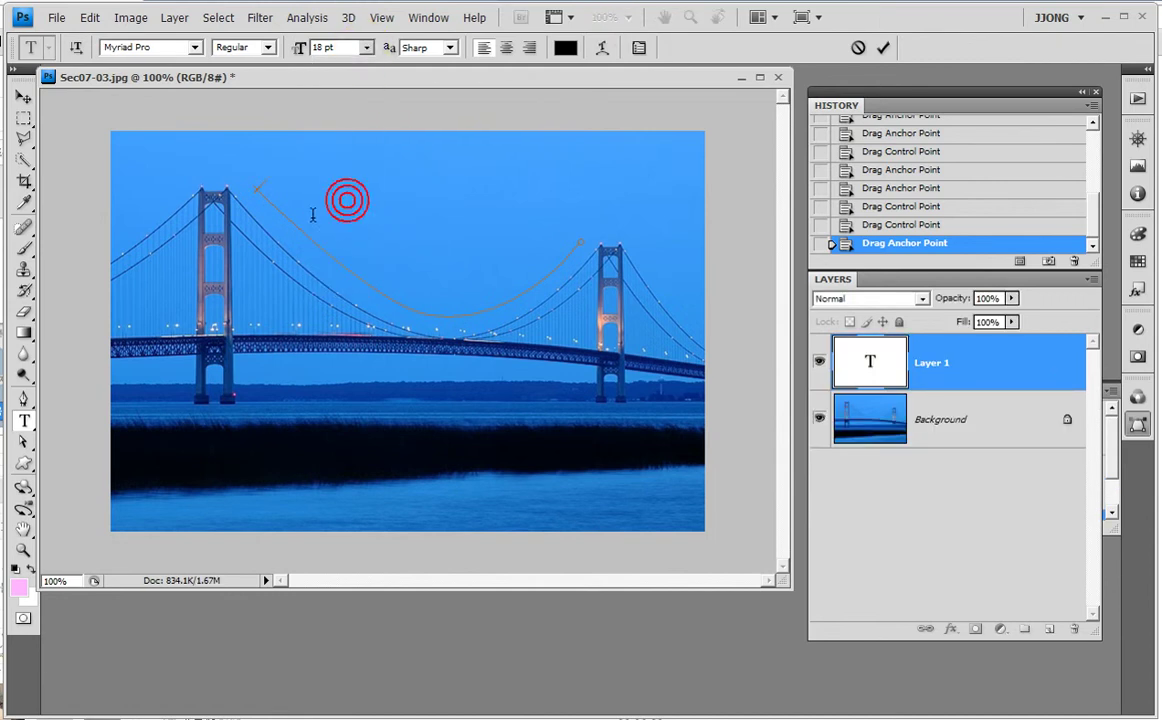
pyautogui.click(565, 47)
pyautogui.moveTo(368, 225); pyautogui.dragTo(276, 181)
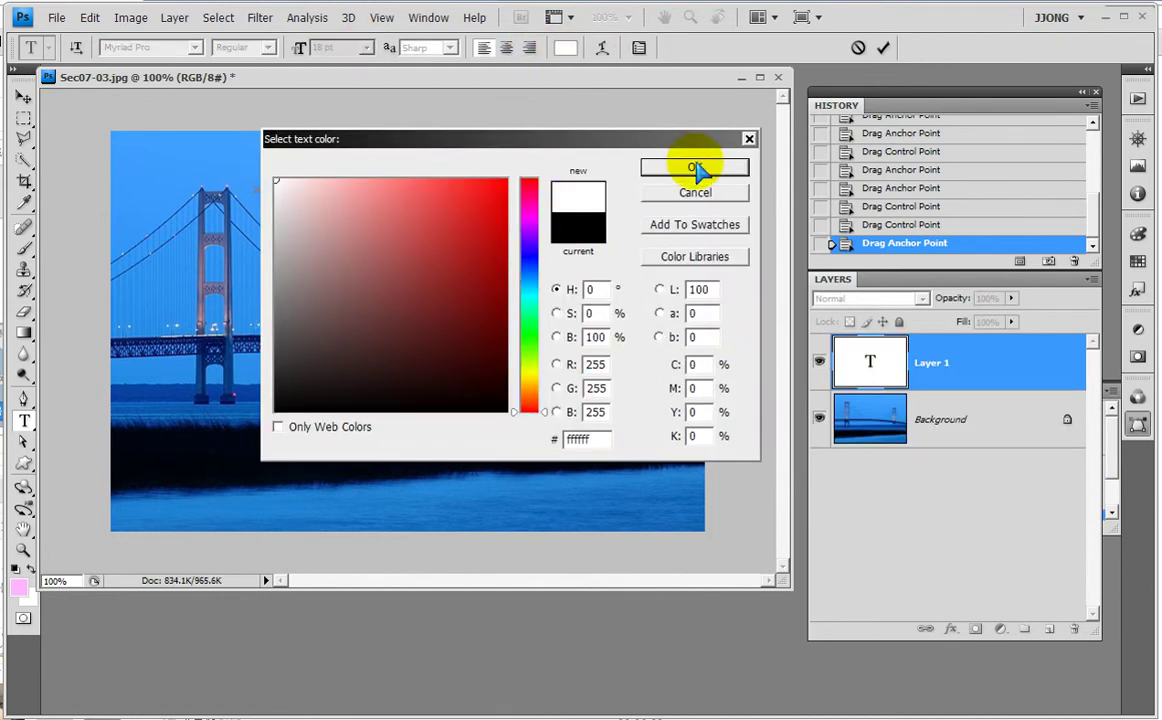
pyautogui.click(695, 166)
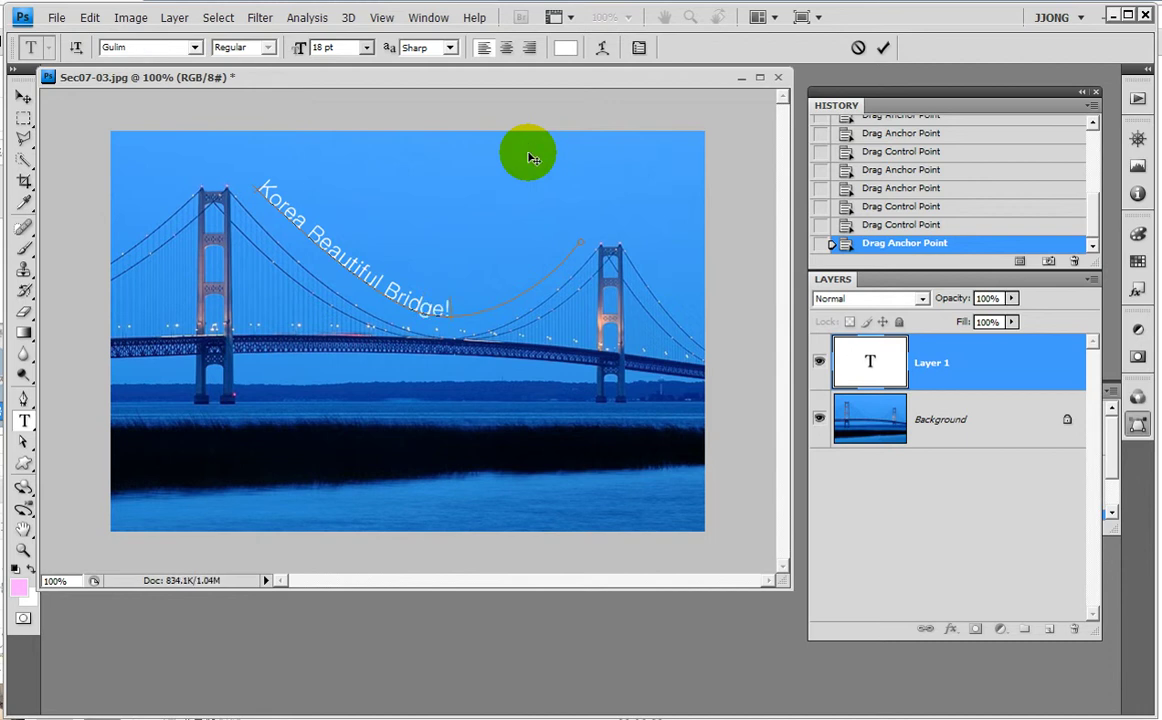
# - Commit the 'Korea Beautiful Bridge!' text and enlarge it to 24 pt
pyautogui.click(883, 47)
pyautogui.click(367, 47)
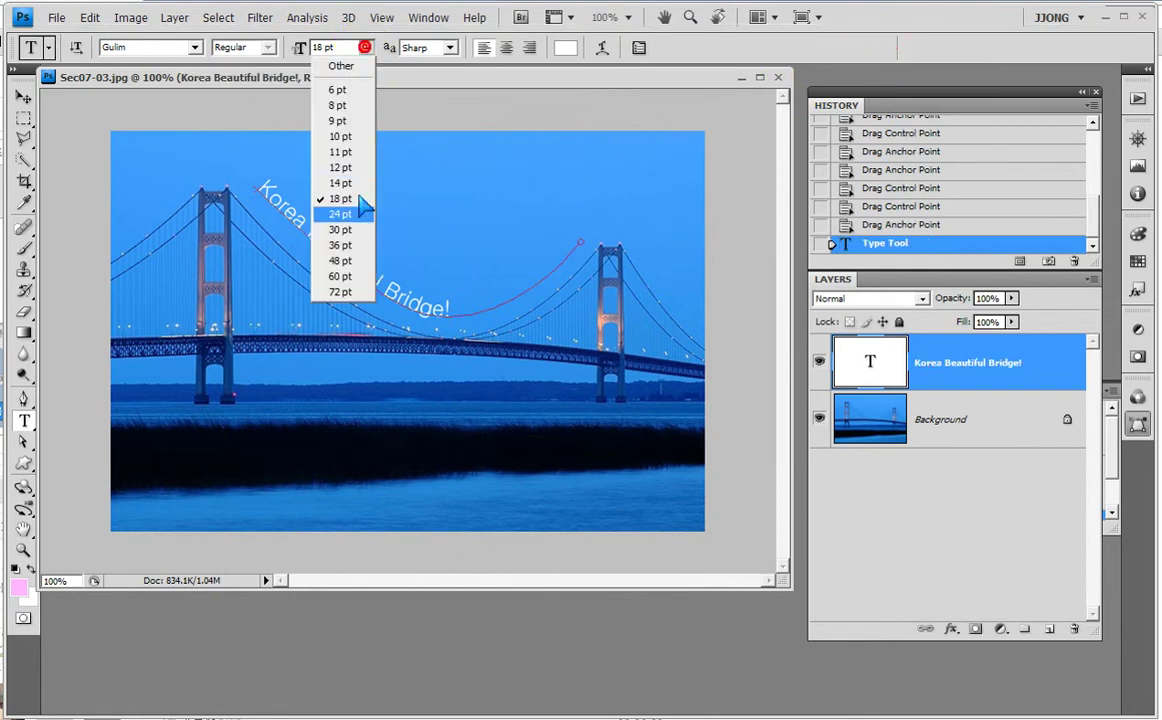
pyautogui.click(350, 214)
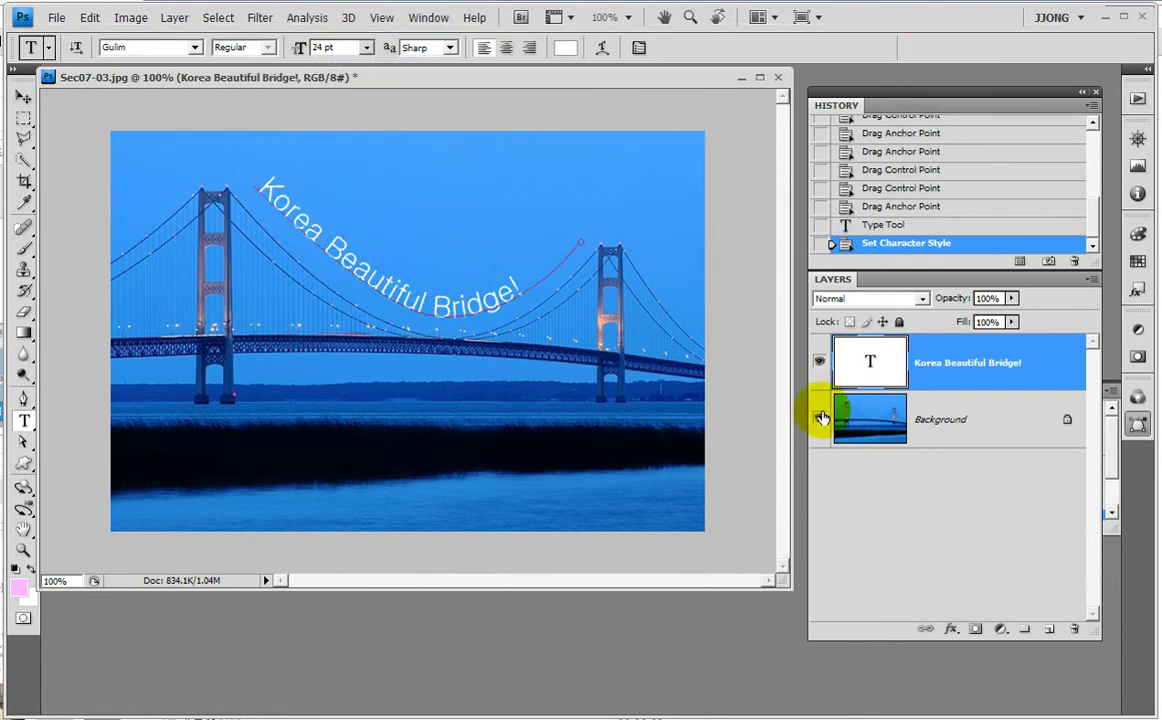
# - Toggle the Background layer off and on, then zoom in on the curved text
pyautogui.click(820, 418)
pyautogui.click(819, 418)
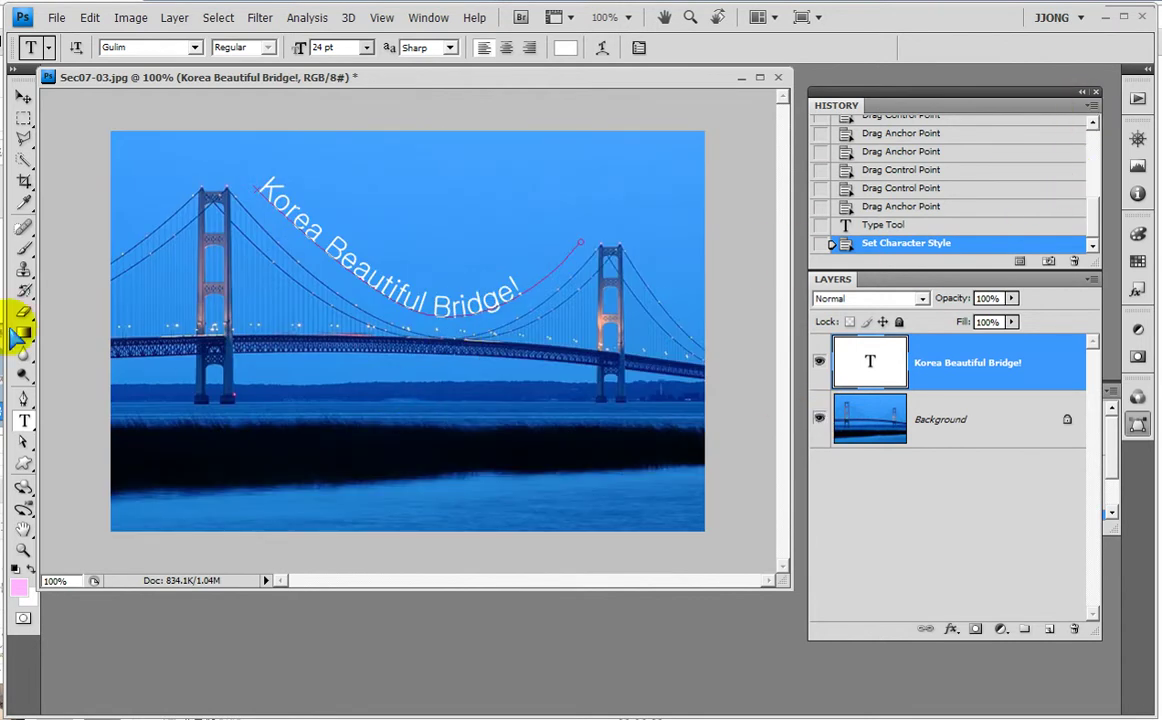
pyautogui.click(24, 550)
pyautogui.moveTo(207, 138); pyautogui.dragTo(604, 384)
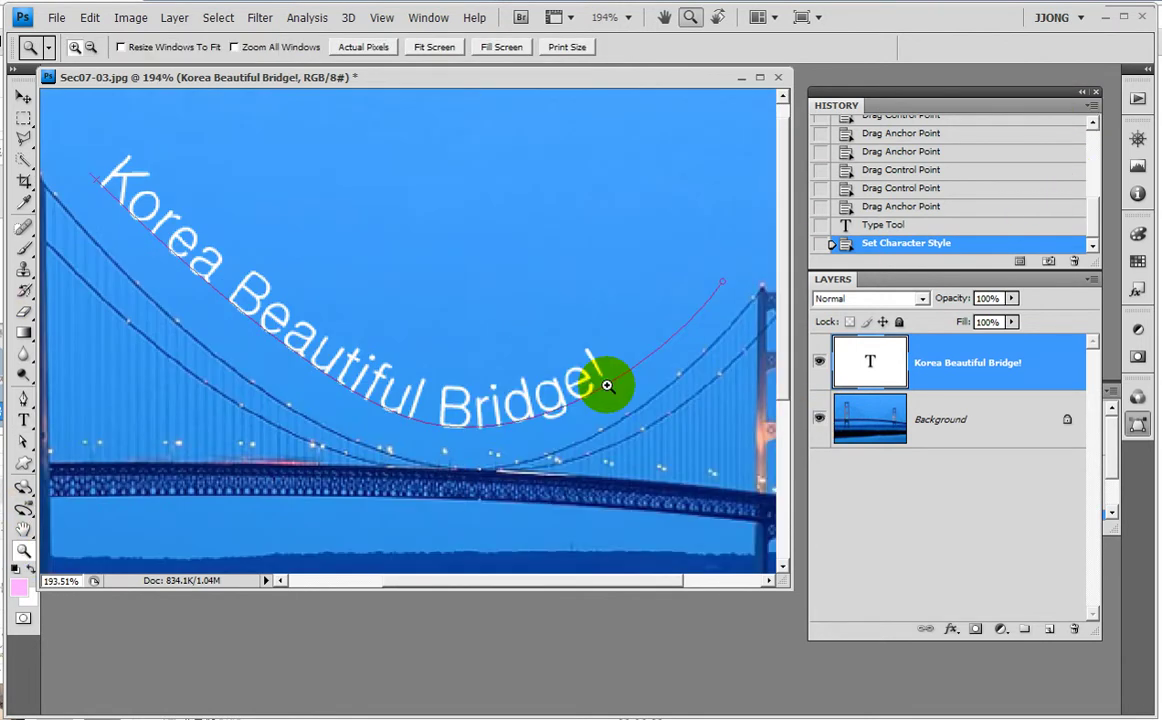
# - Set the path text to Adobe Garamond Pro at 30 pt and reset zoom to 100%
pyautogui.click(21, 421)
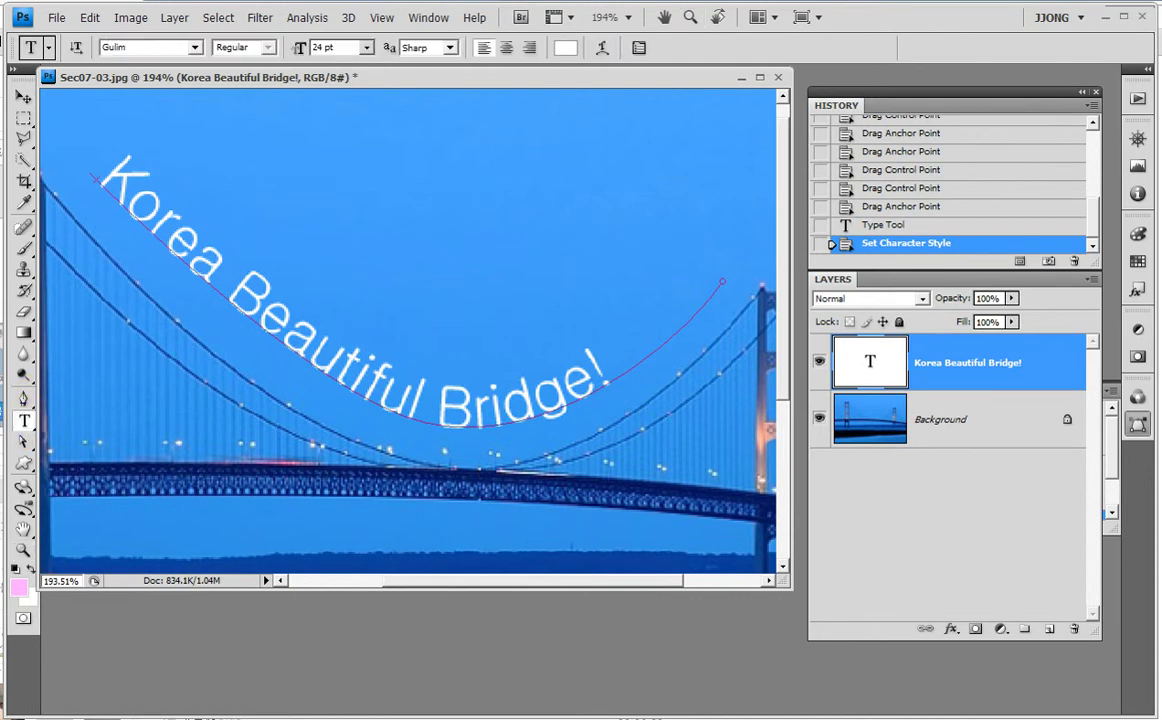
pyautogui.click(194, 47)
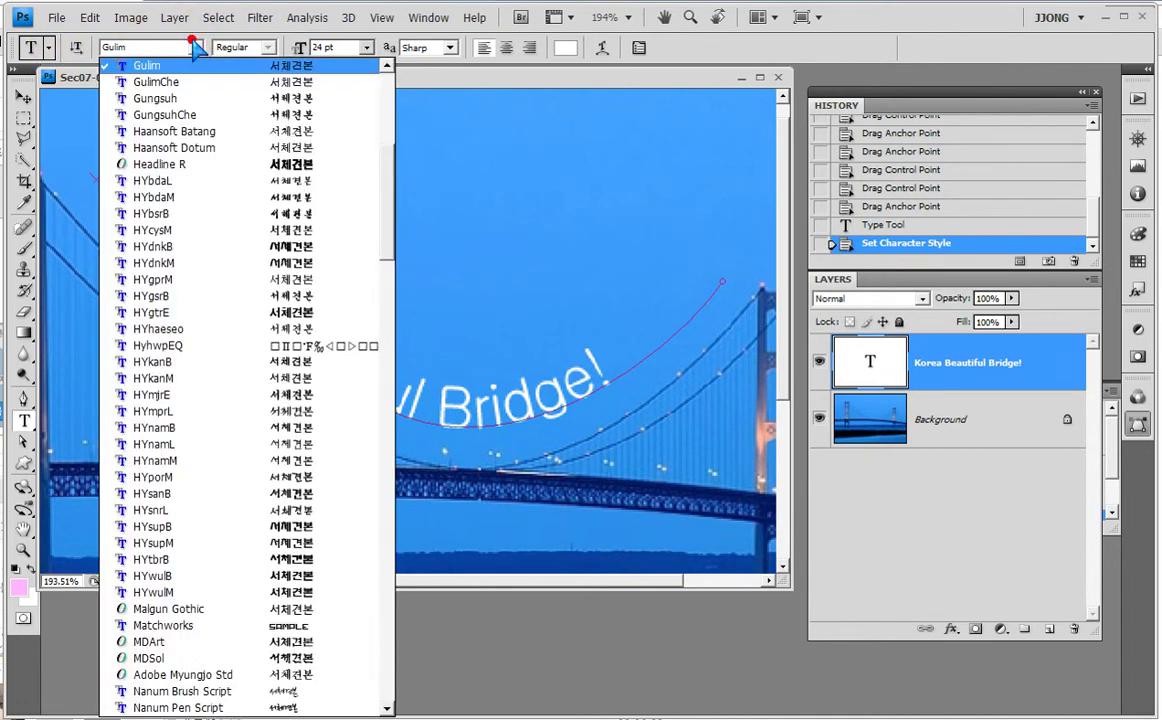
pyautogui.moveTo(384, 169); pyautogui.dragTo(375, 385)
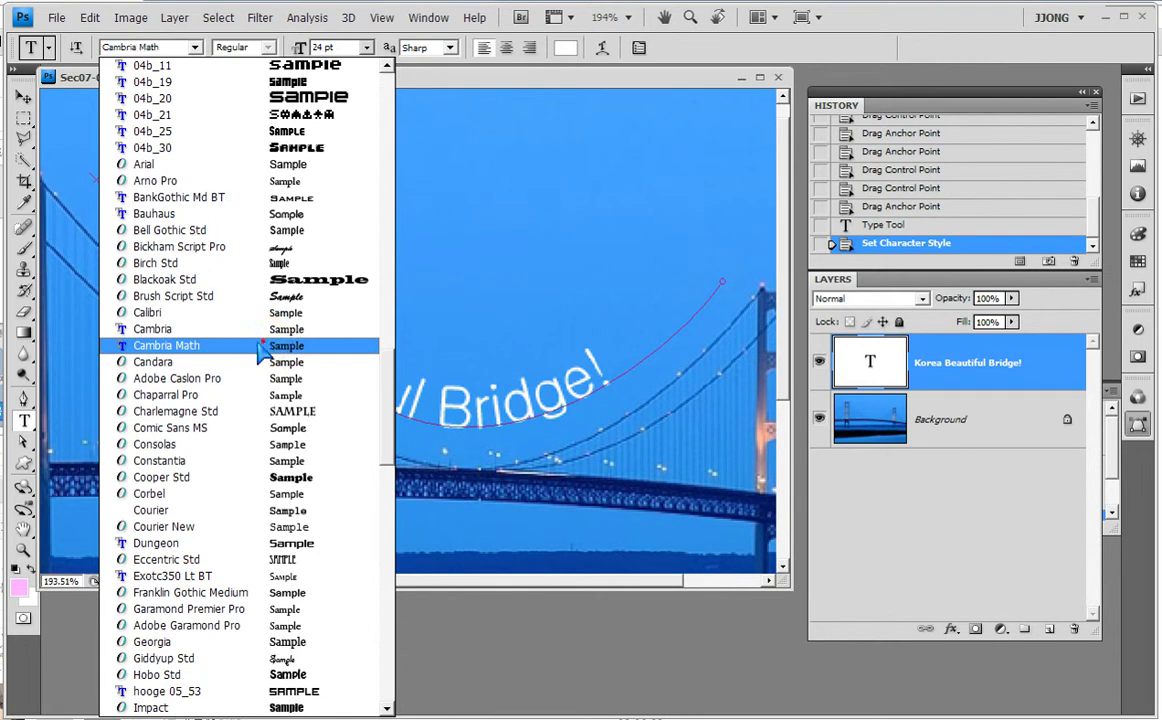
pyautogui.click(300, 329)
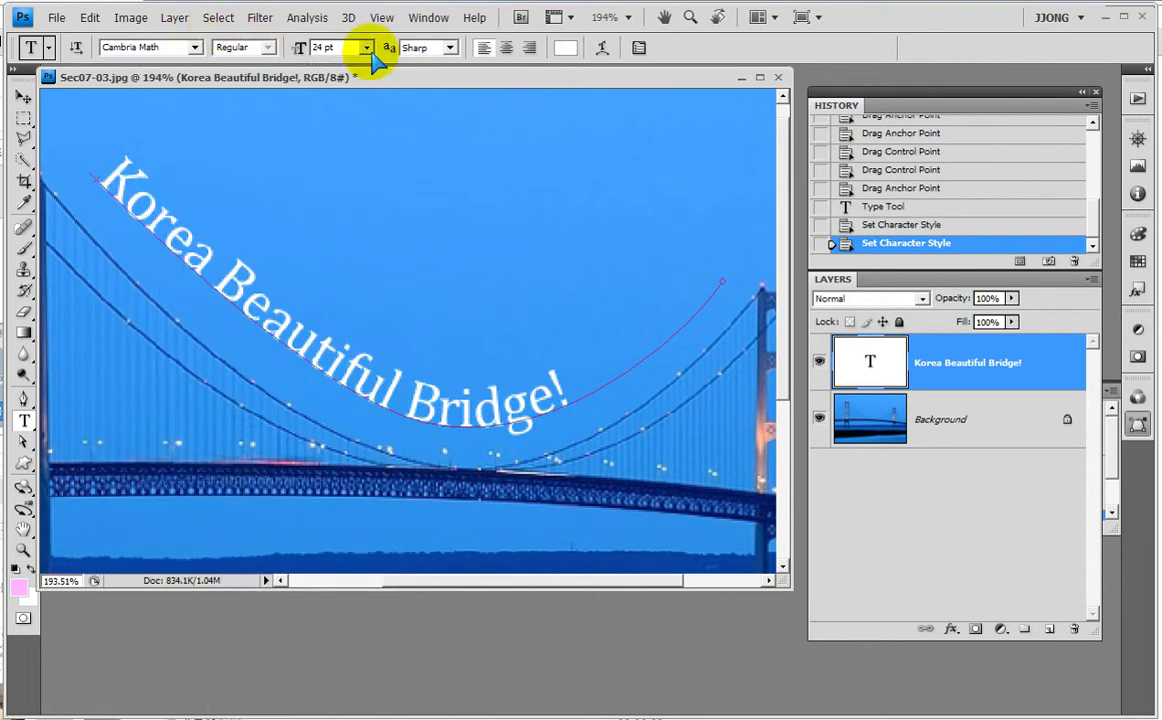
pyautogui.click(195, 47)
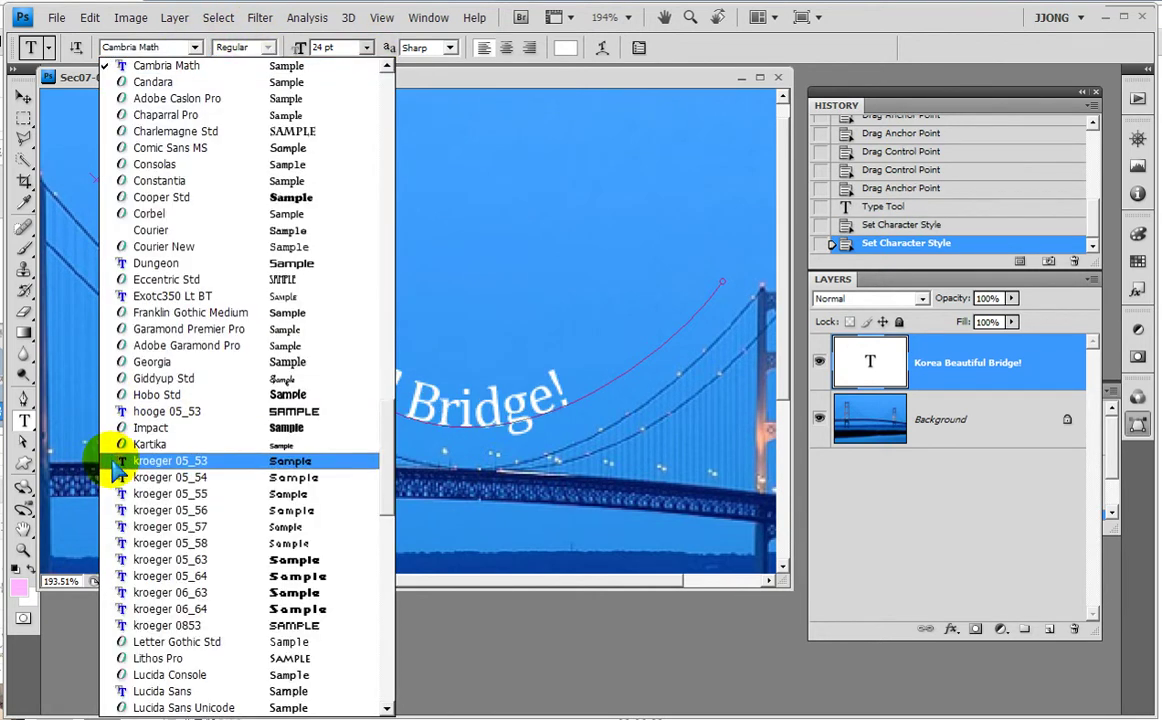
pyautogui.click(188, 349)
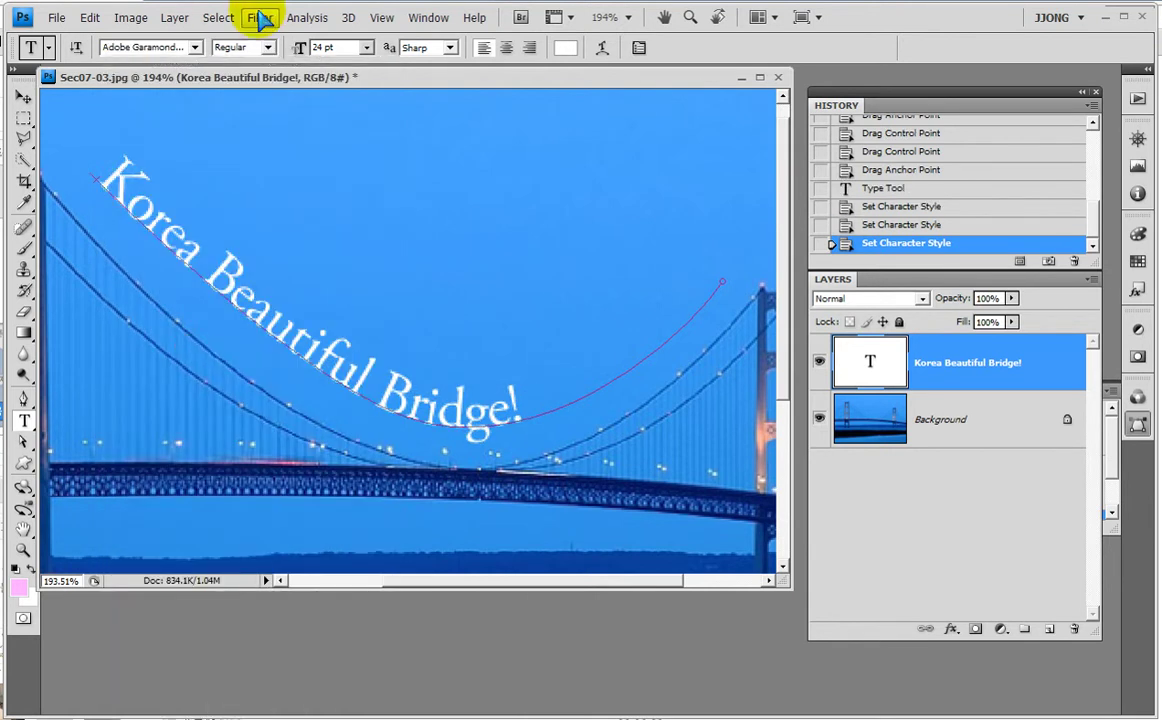
pyautogui.click(367, 47)
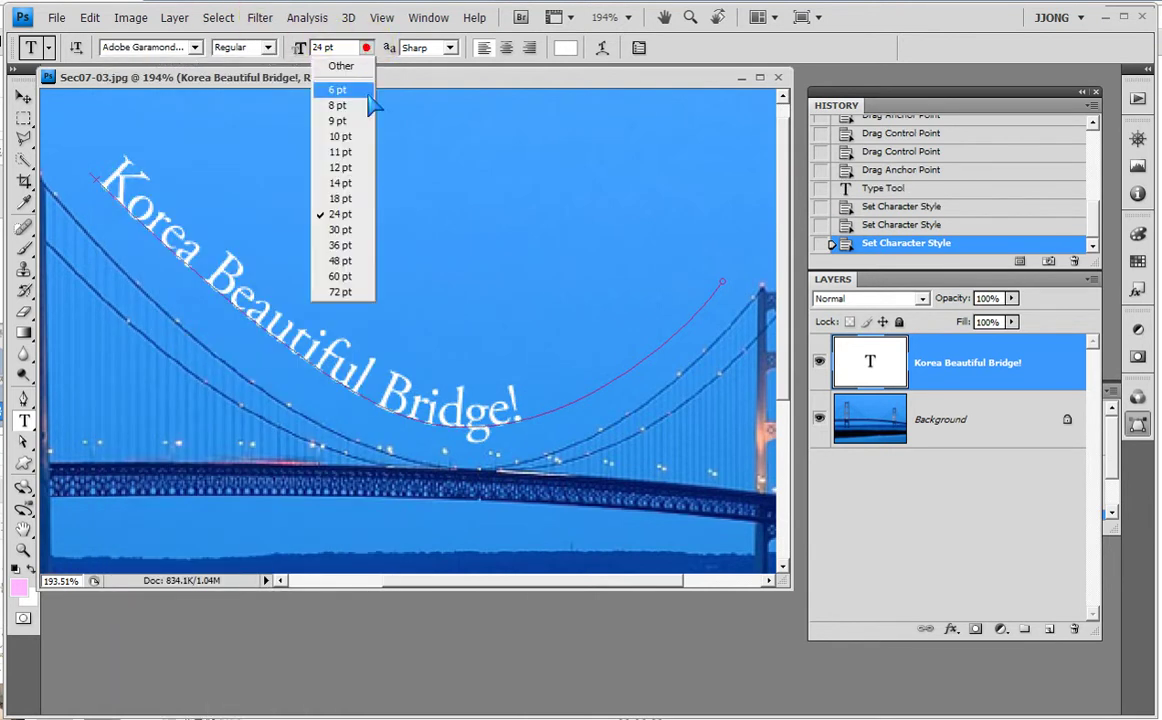
pyautogui.click(368, 229)
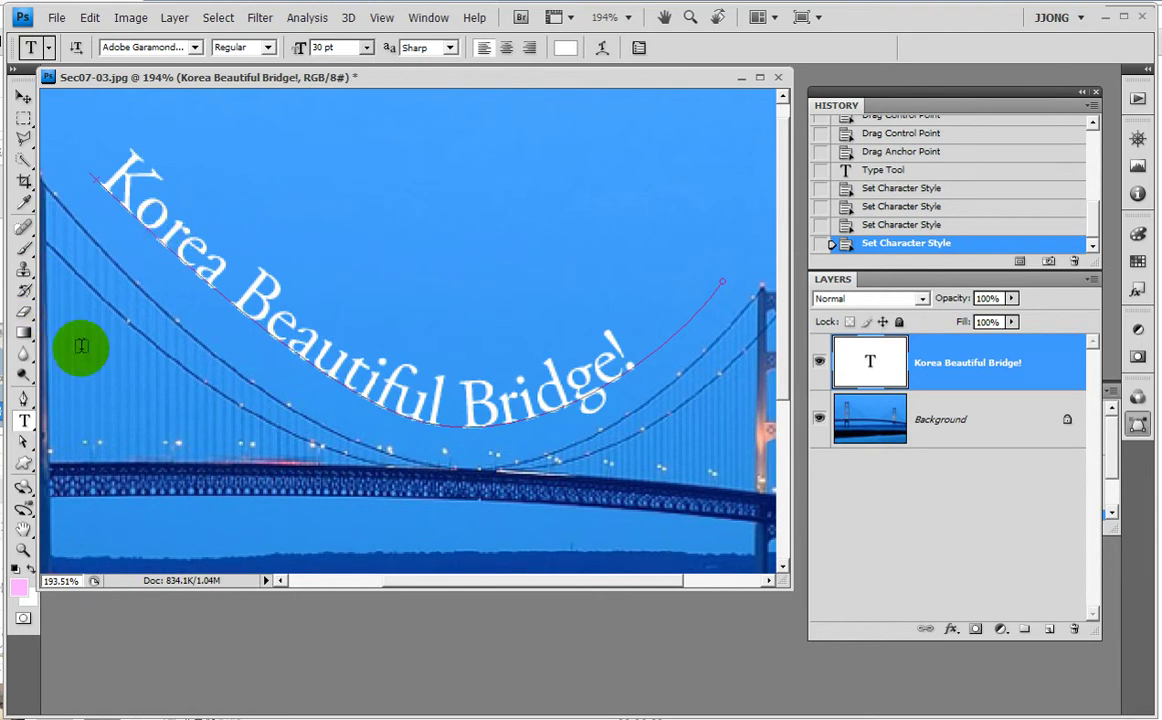
pyautogui.doubleClick(22, 548)
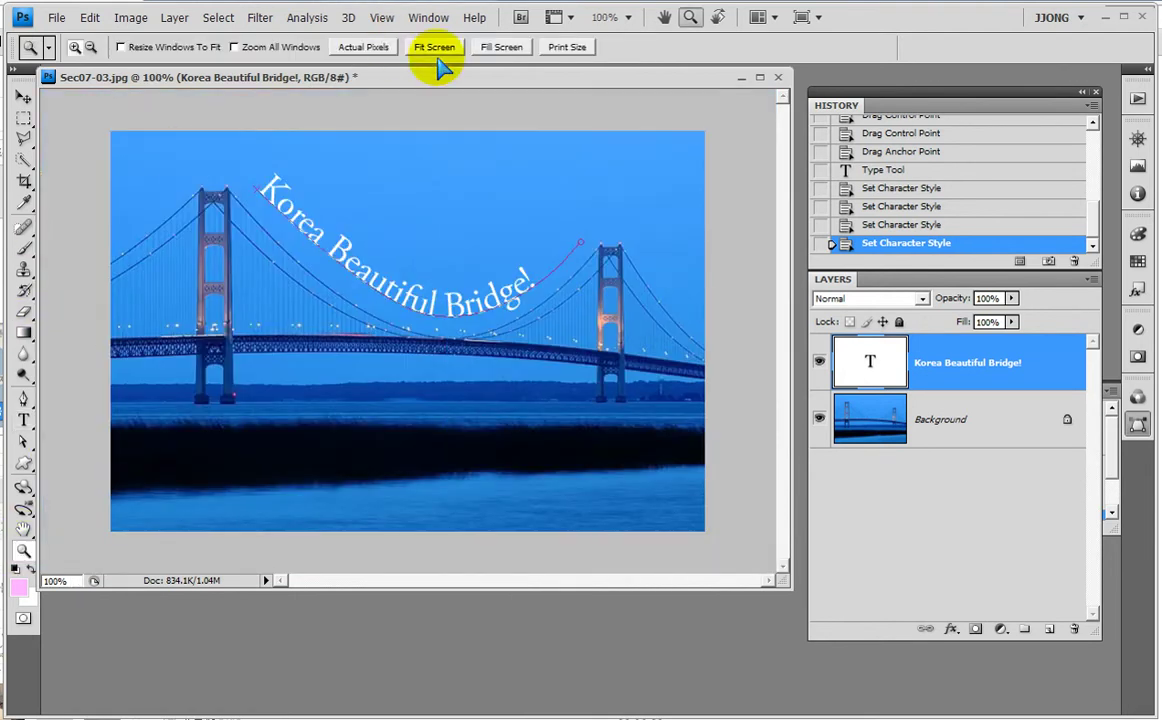
# - Apply Center Text alignment to the 'Korea Beautiful Bridge!' path text
pyautogui.click(23, 420)
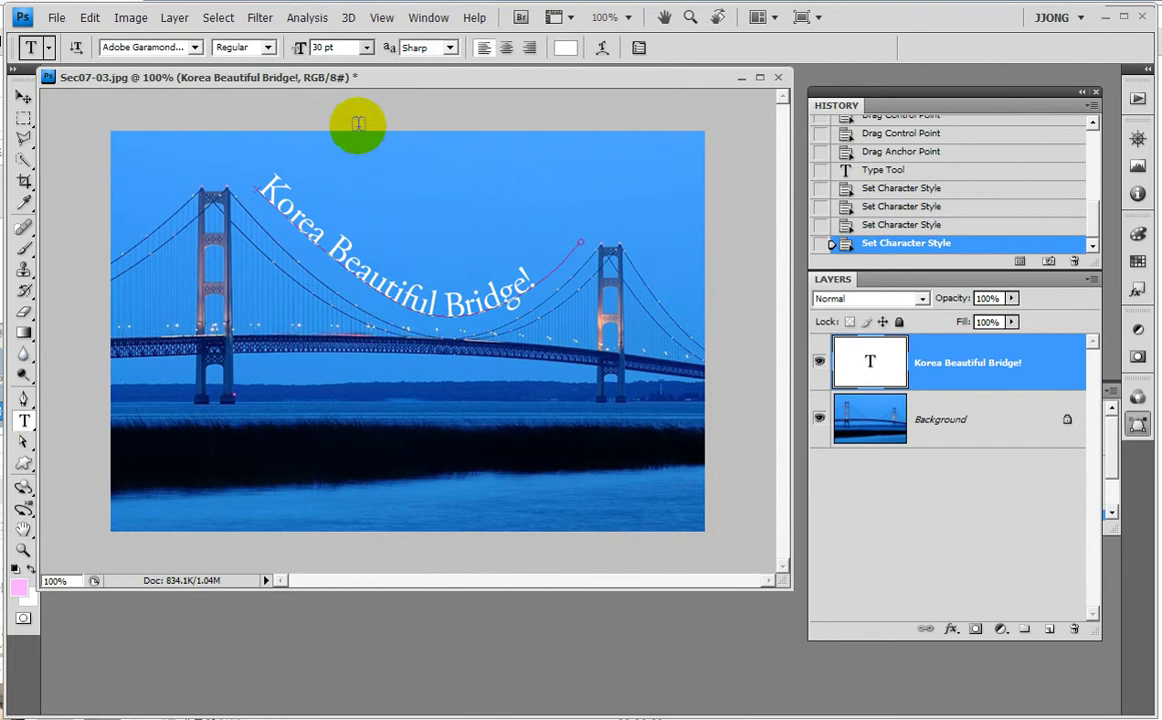
pyautogui.moveTo(445, 28)
pyautogui.mouseDown()
pyautogui.moveTo(548, 60)
pyautogui.moveTo(455, 78)
pyautogui.mouseUp()
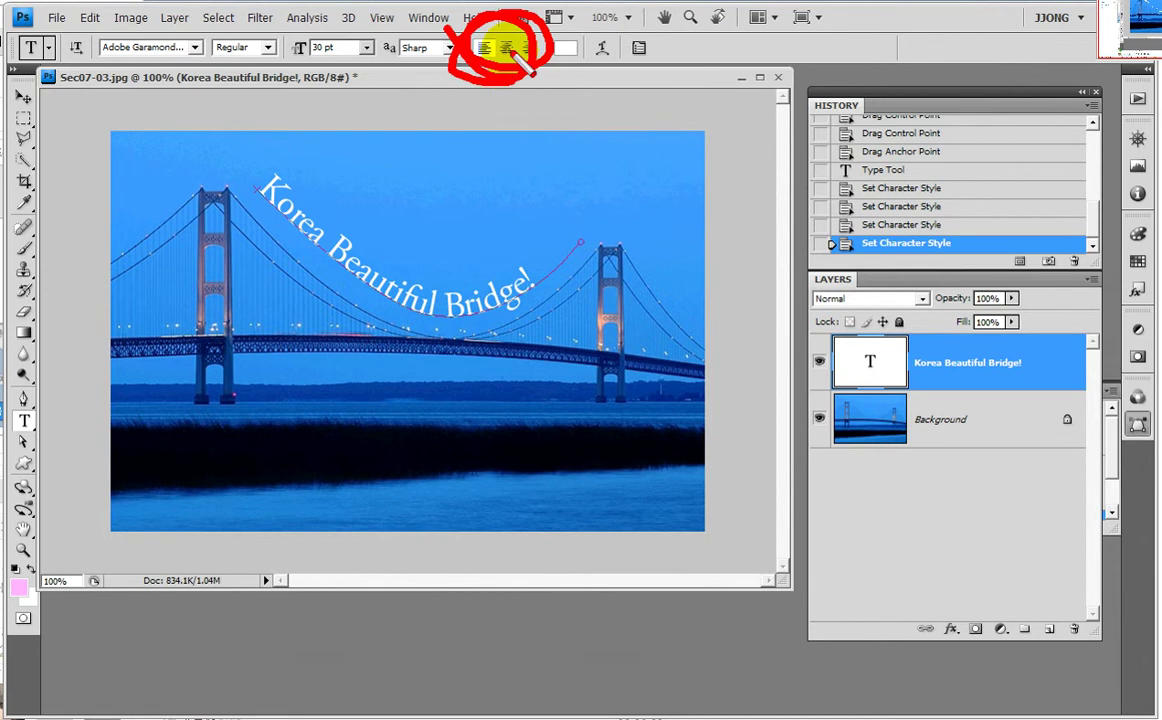
pyautogui.click(507, 48)
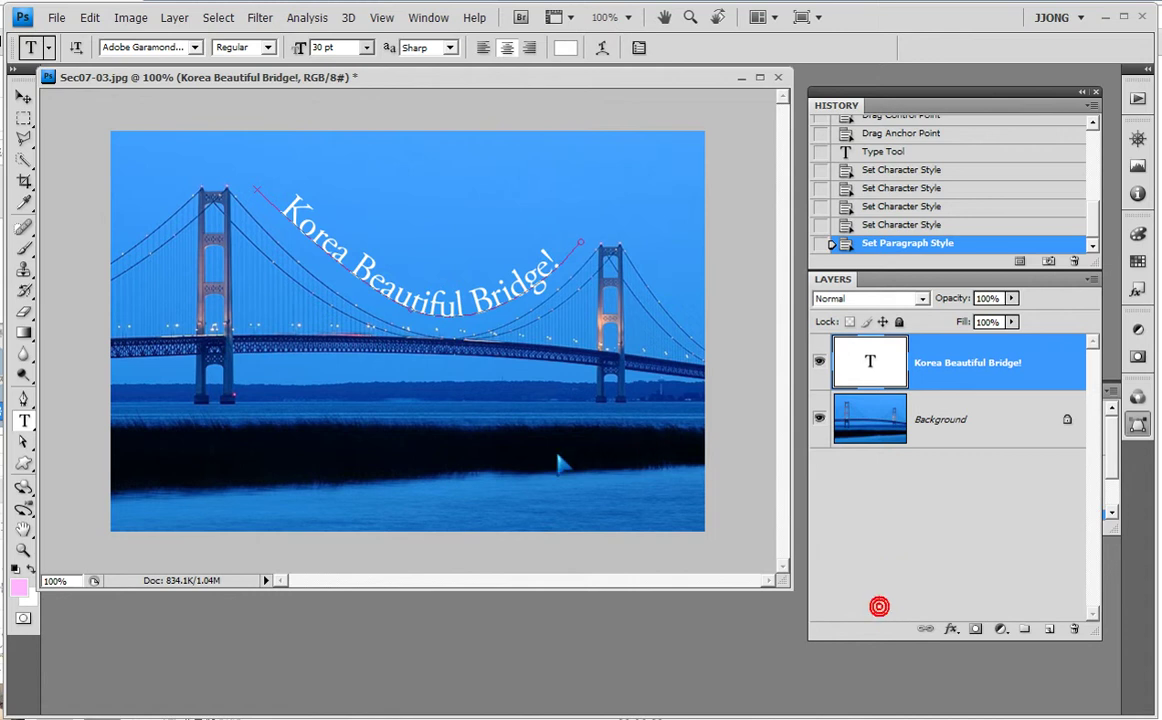
pyautogui.click(728, 507)
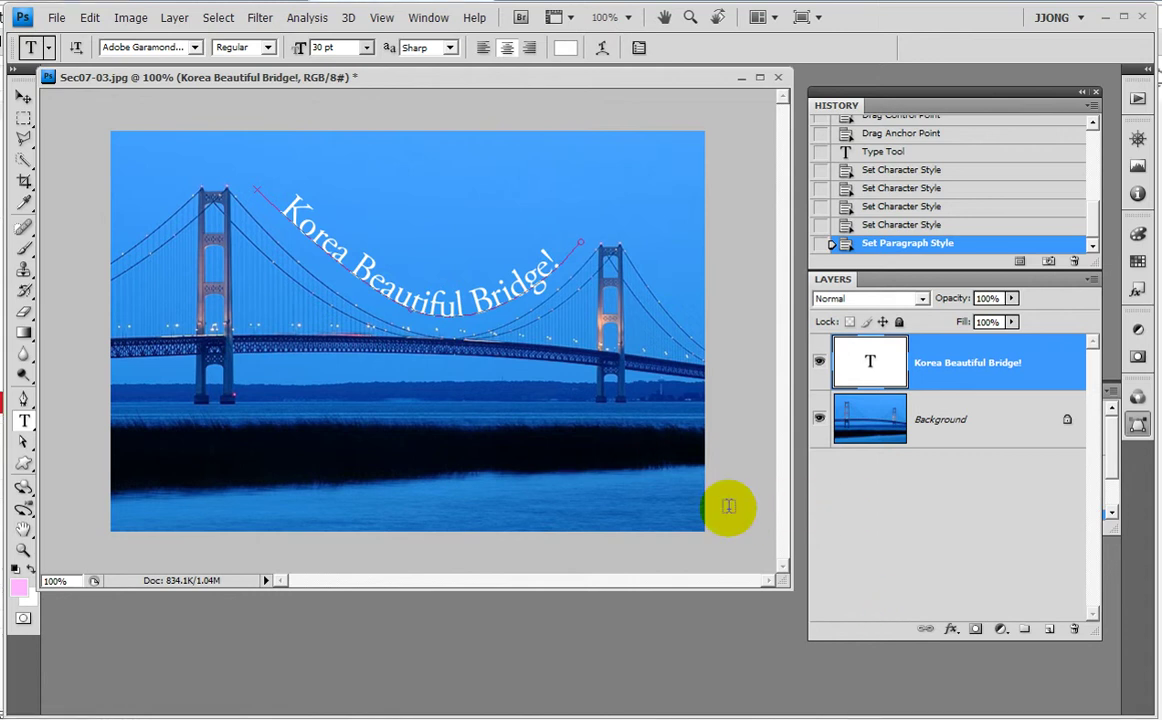
pyautogui.scroll(5, 1085, 205)
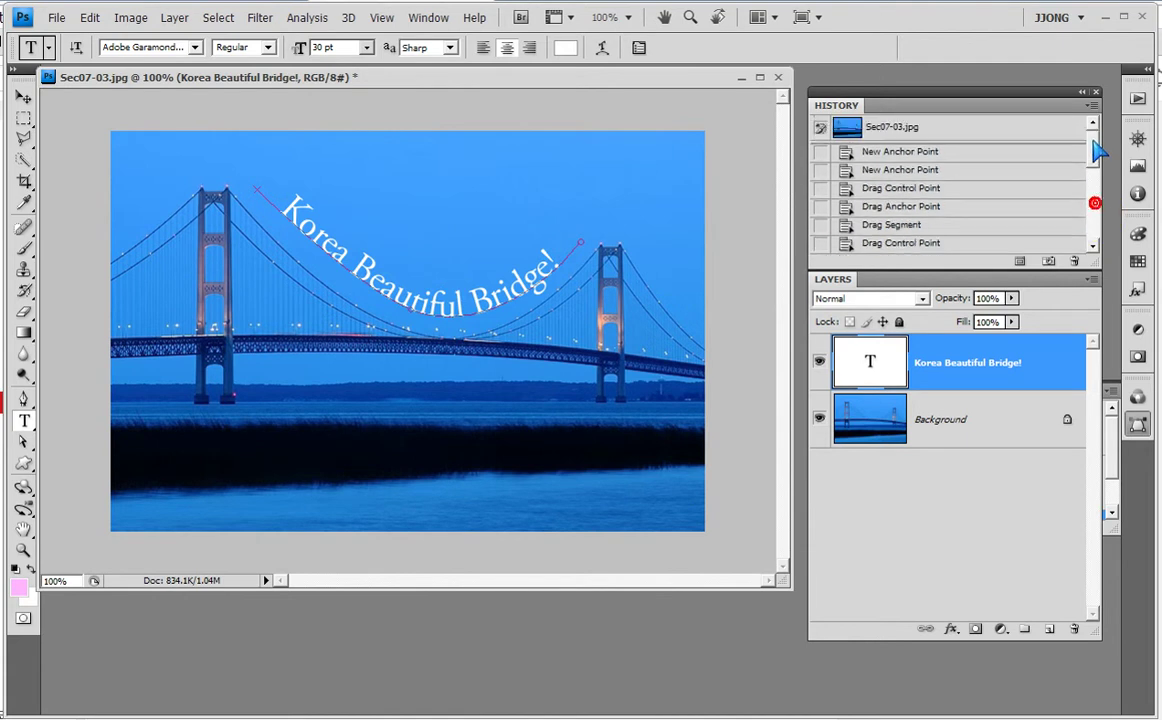
# - Revert to the opened photo, draw a pink circle over its middle, and hide the Background layer
pyautogui.click(1008, 134)
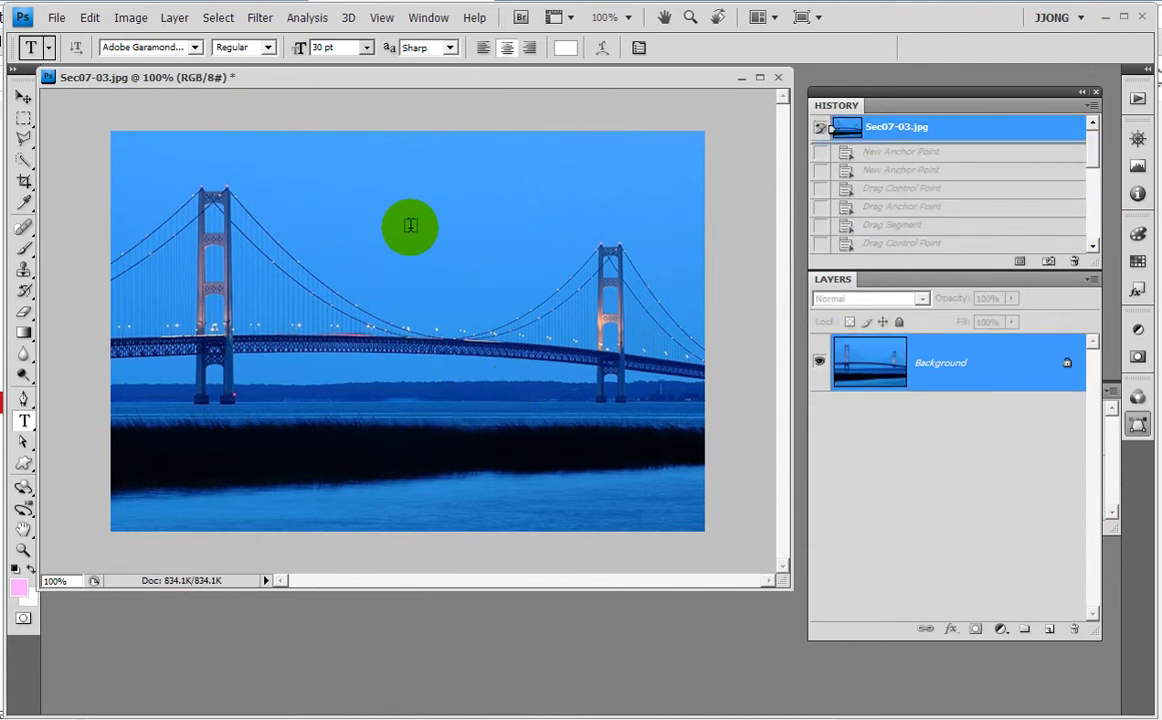
pyautogui.click(24, 462)
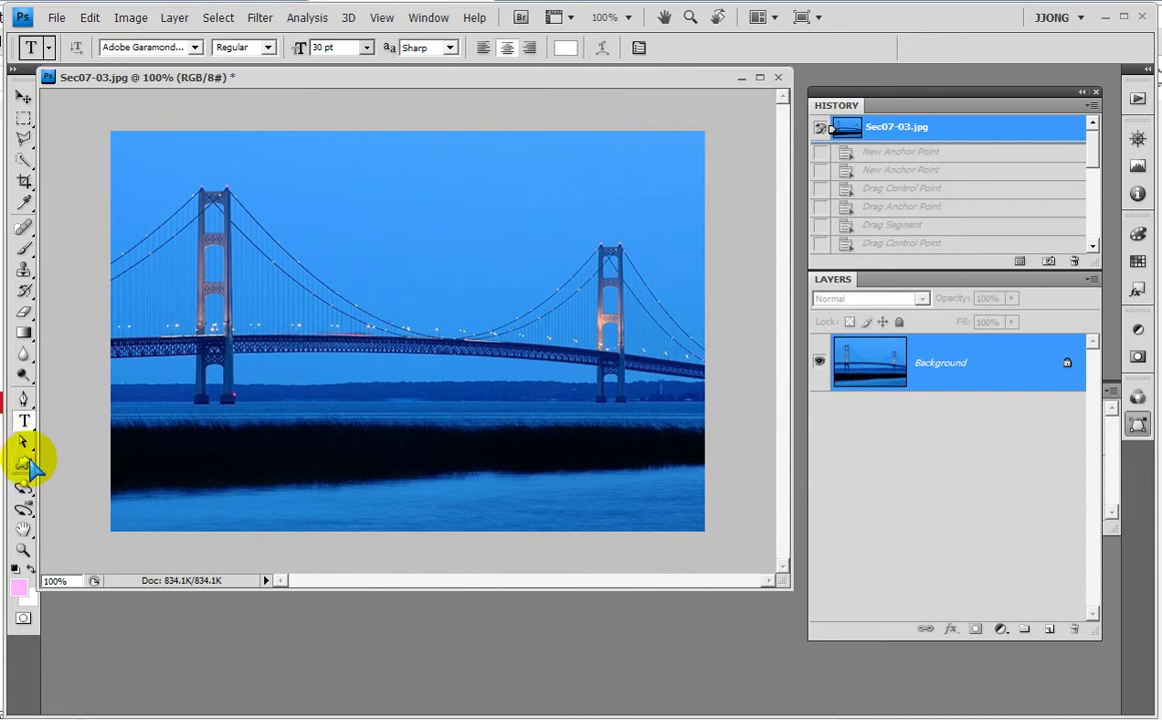
pyautogui.moveTo(28, 462); pyautogui.dragTo(120, 510)
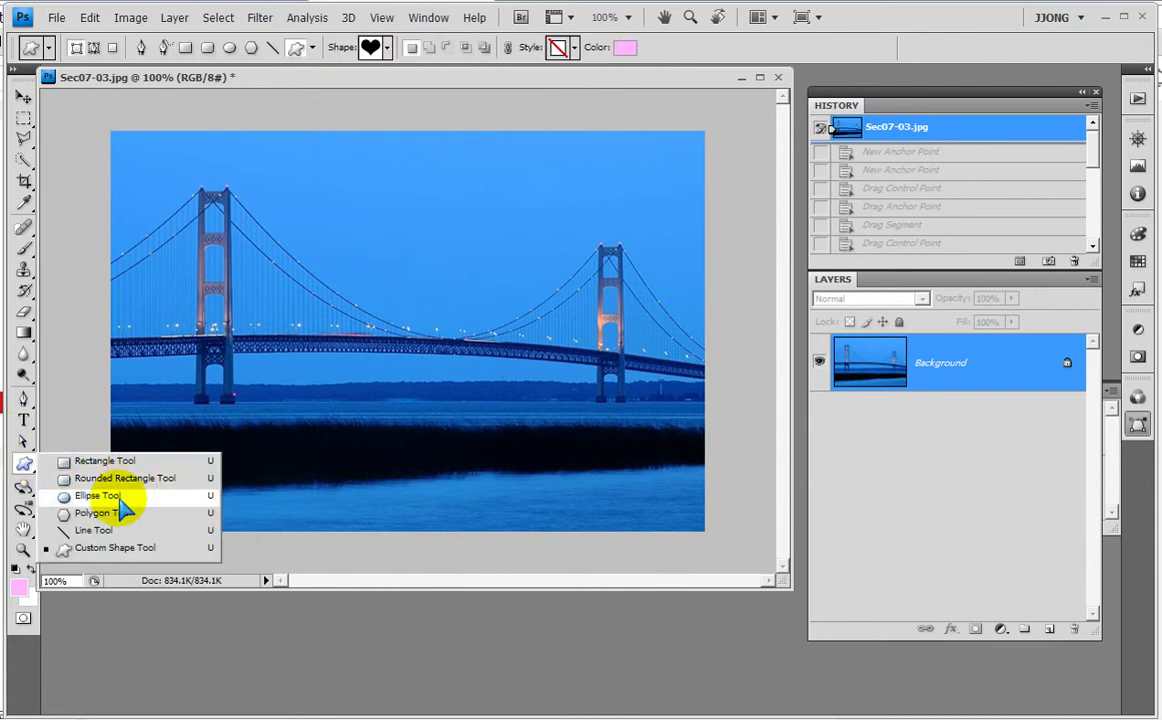
pyautogui.moveTo(118, 502); pyautogui.dragTo(116, 497)
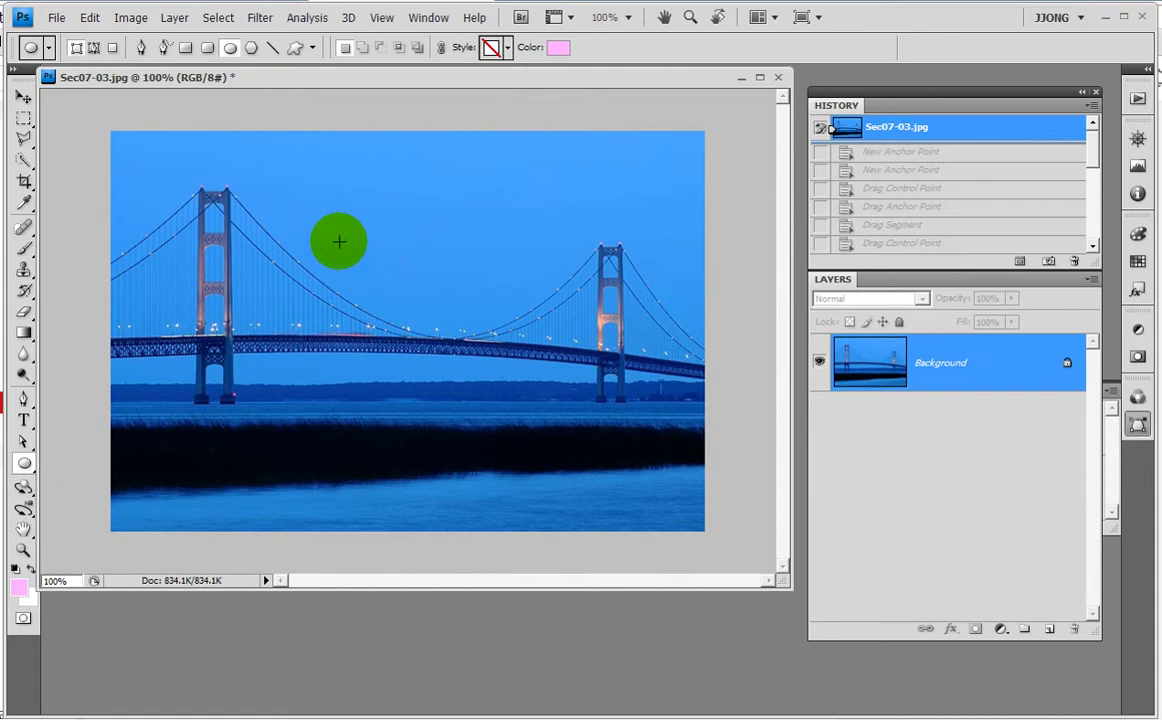
pyautogui.moveTo(336, 239); pyautogui.dragTo(550, 455)
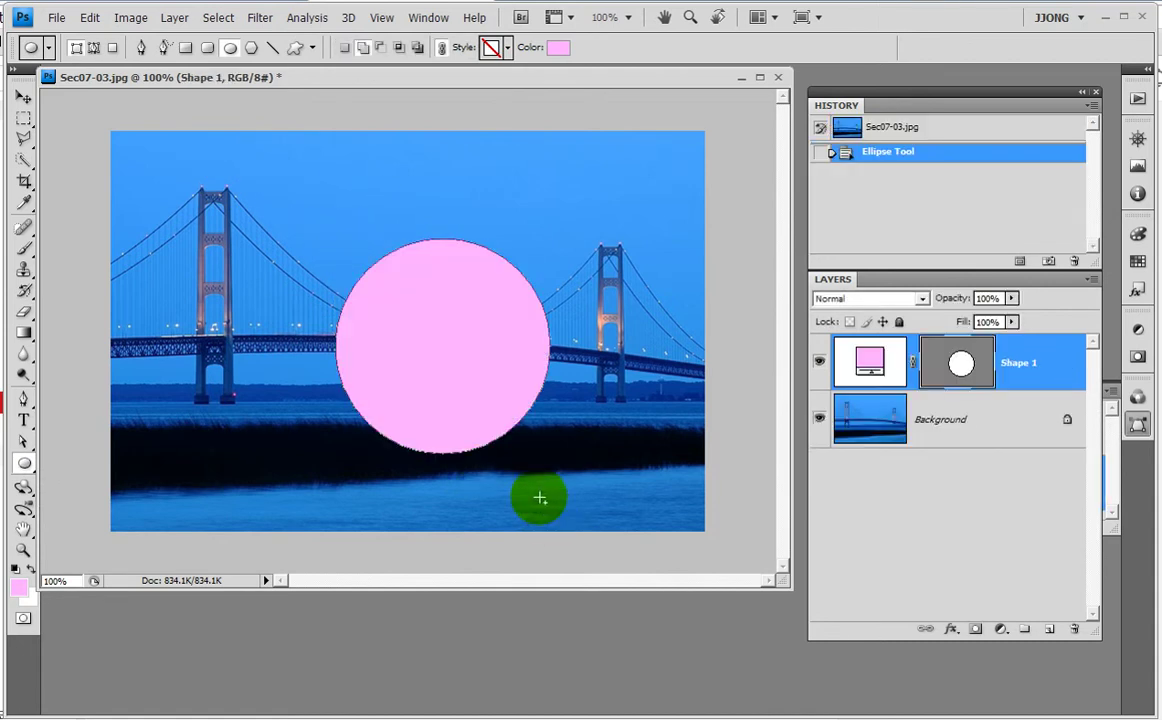
pyautogui.click(819, 419)
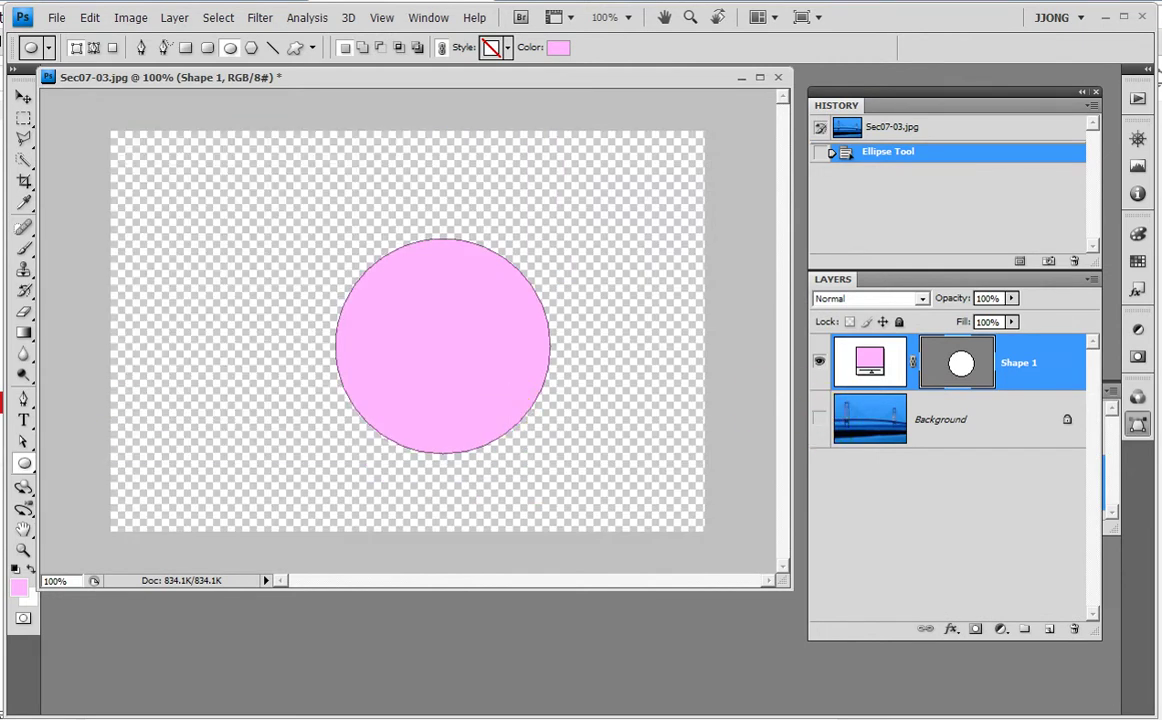
pyautogui.click(24, 420)
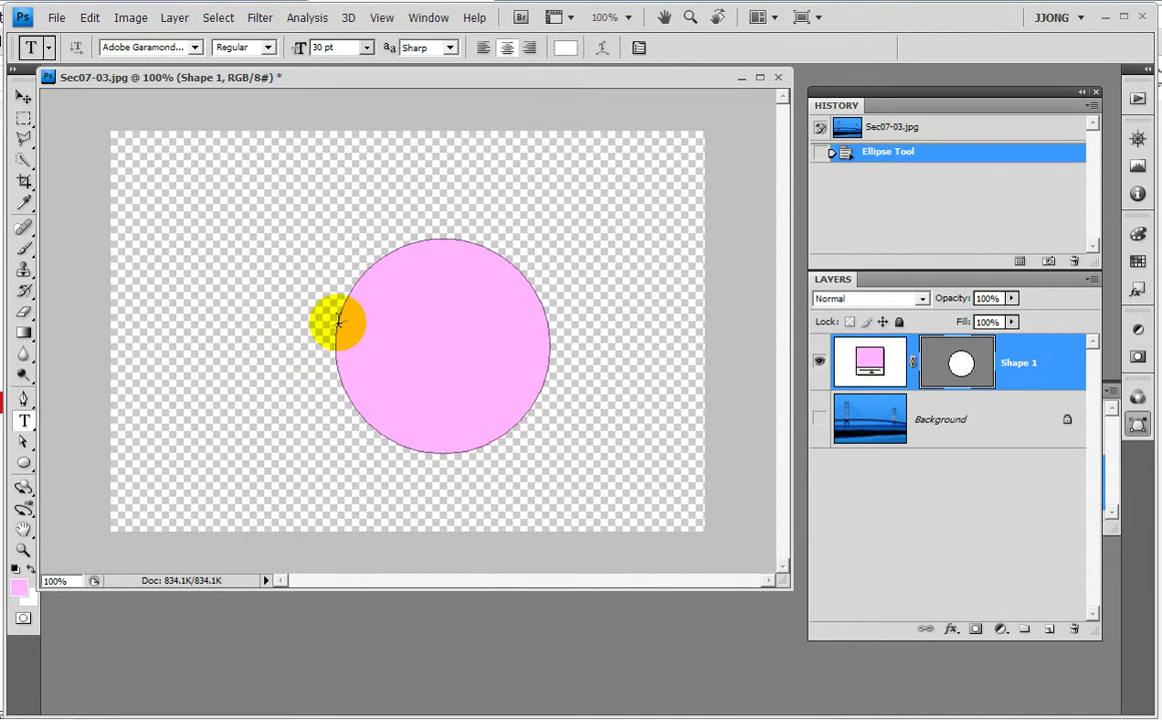
# - Place text along the circle's outline and set its colour to pure red
pyautogui.click(338, 320)
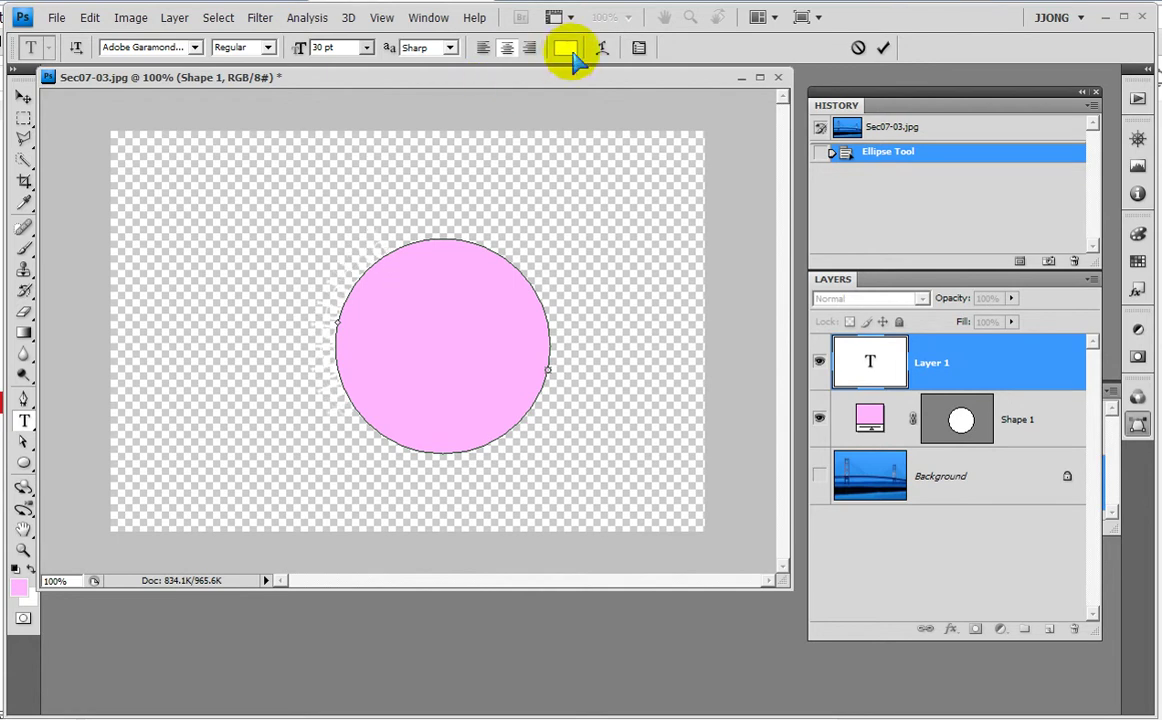
pyautogui.click(883, 47)
pyautogui.click(565, 47)
pyautogui.click(452, 225)
pyautogui.moveTo(452, 225); pyautogui.dragTo(583, 181)
pyautogui.click(694, 167)
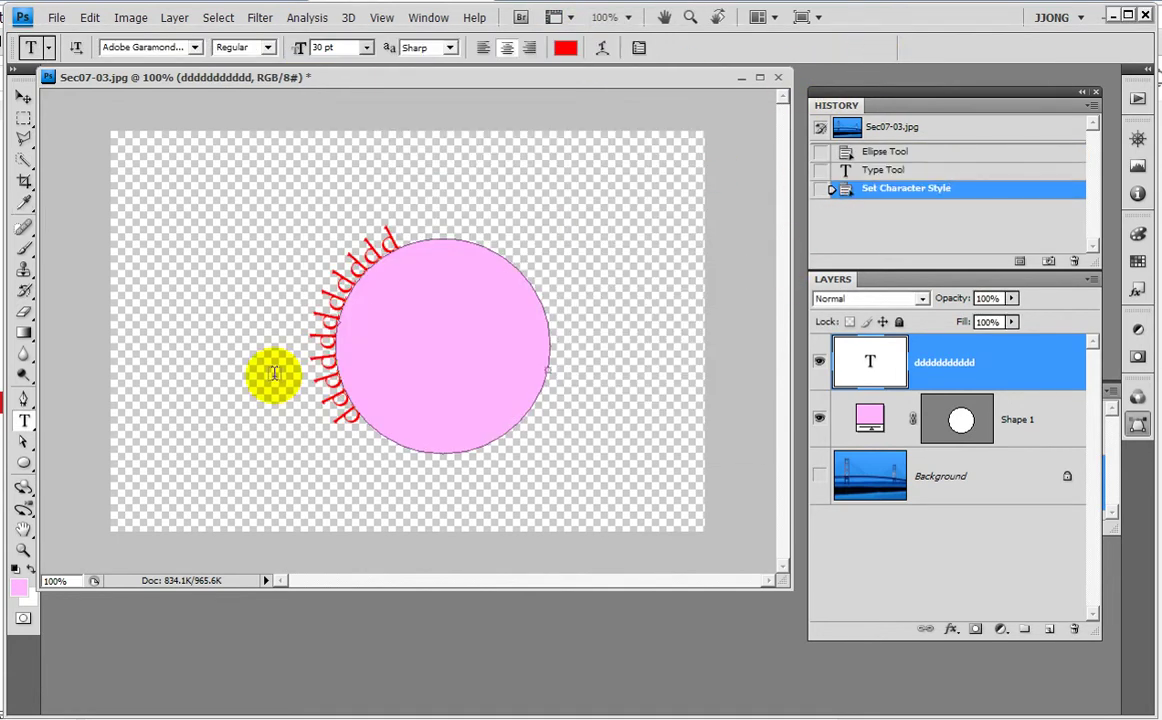
# - Extend the curved text with 'ffffggggggaaaaattttt'
pyautogui.click(24, 441)
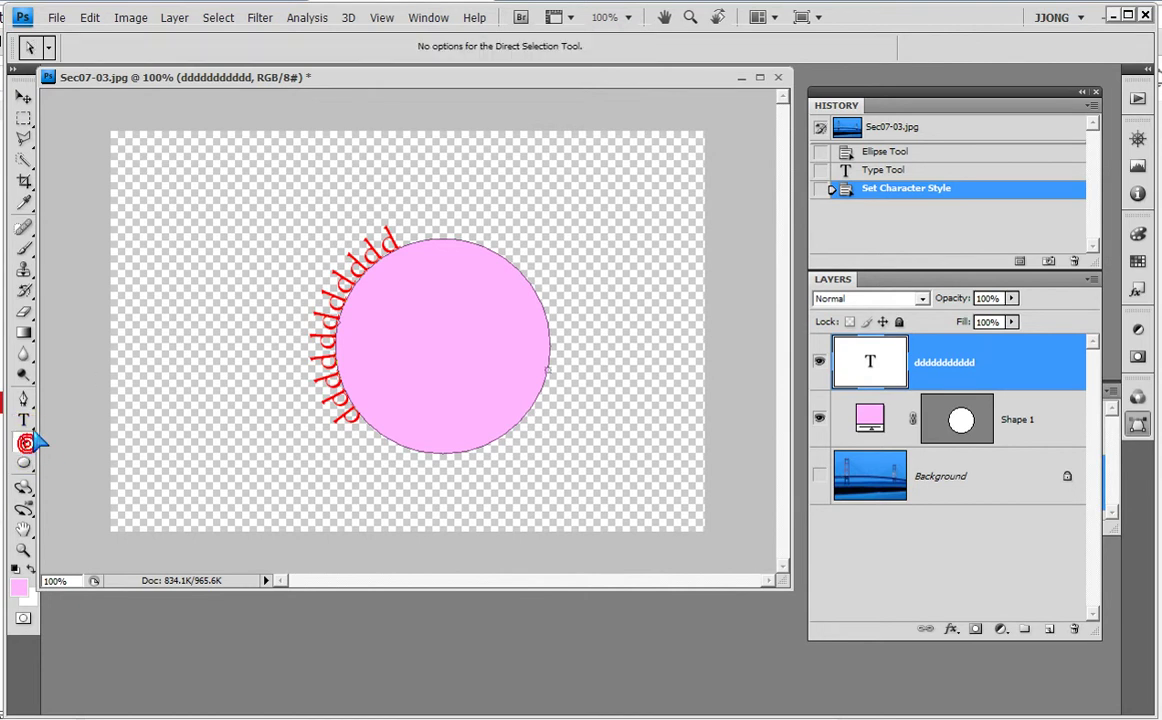
pyautogui.click(454, 260)
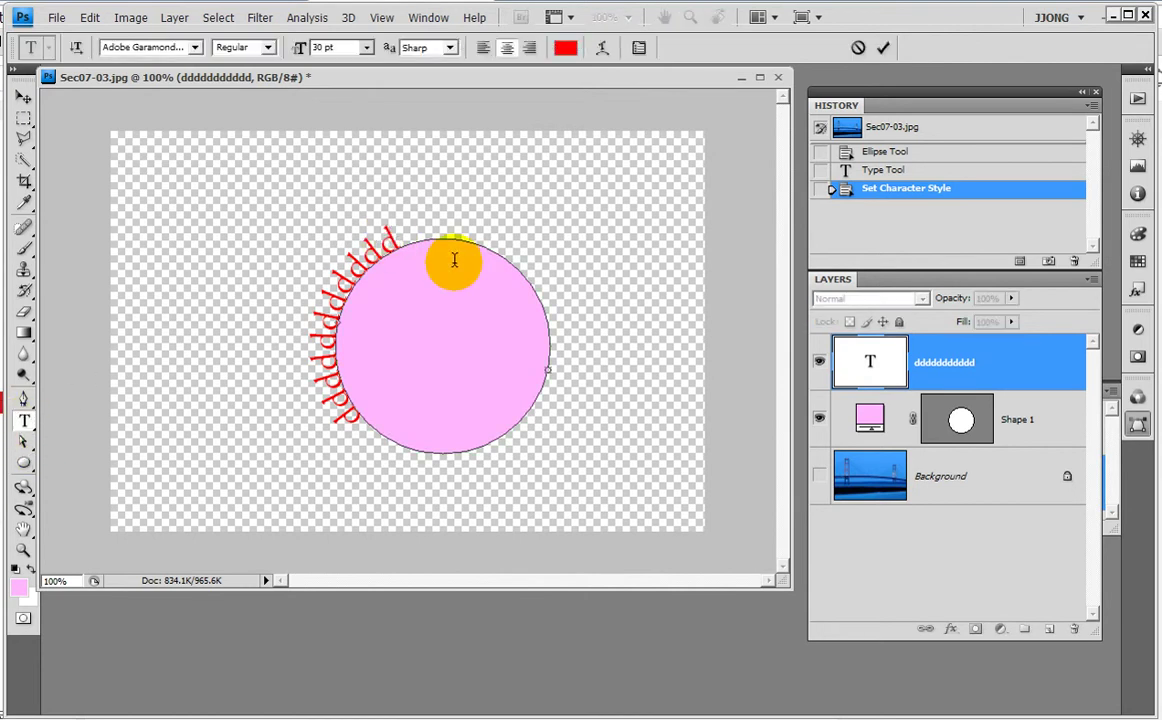
pyautogui.write('ffff')
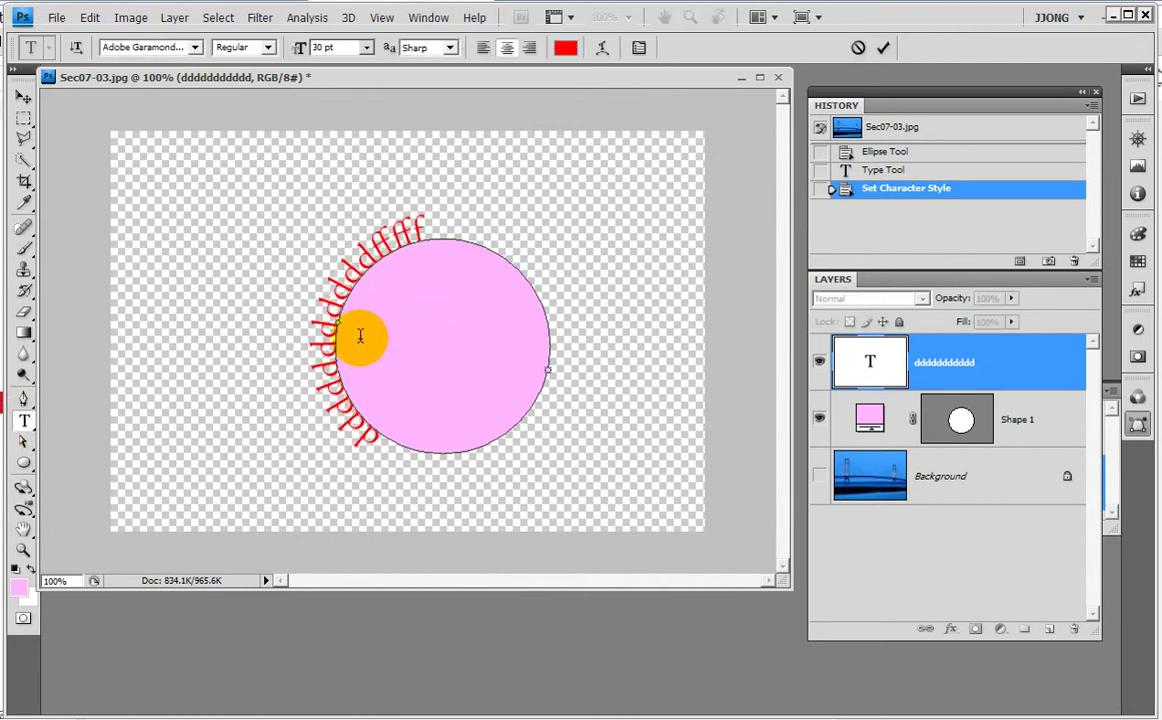
pyautogui.write('ggggggaaaaa')
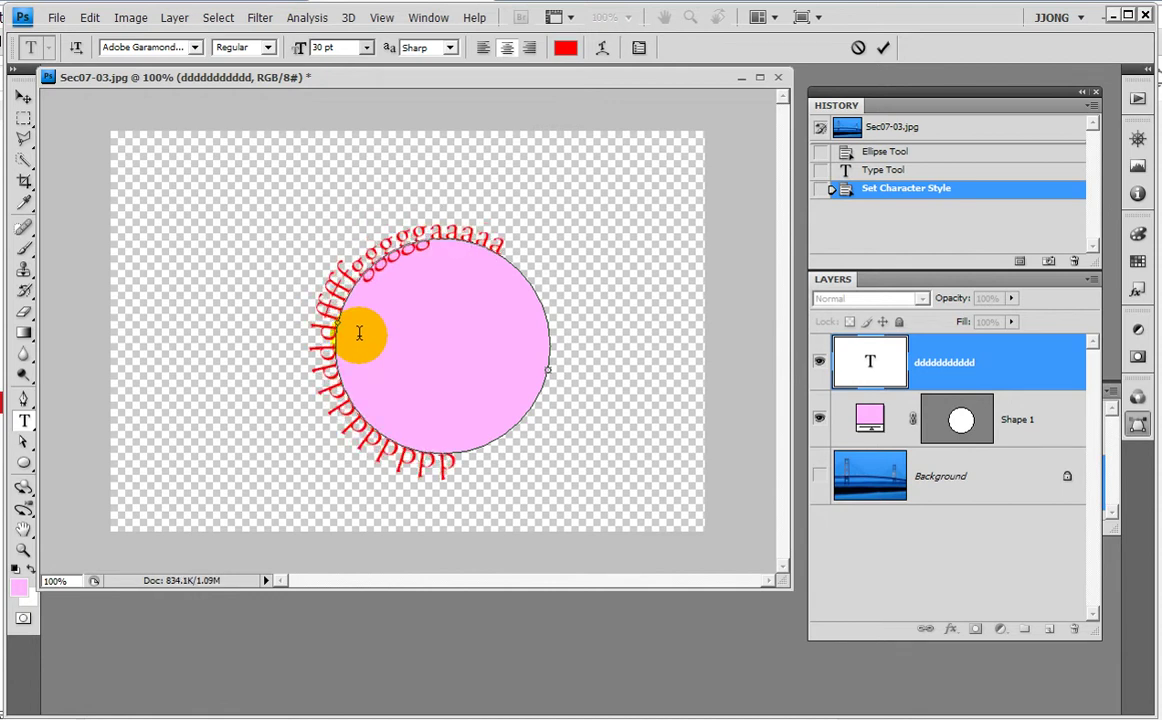
pyautogui.write('ttttt')
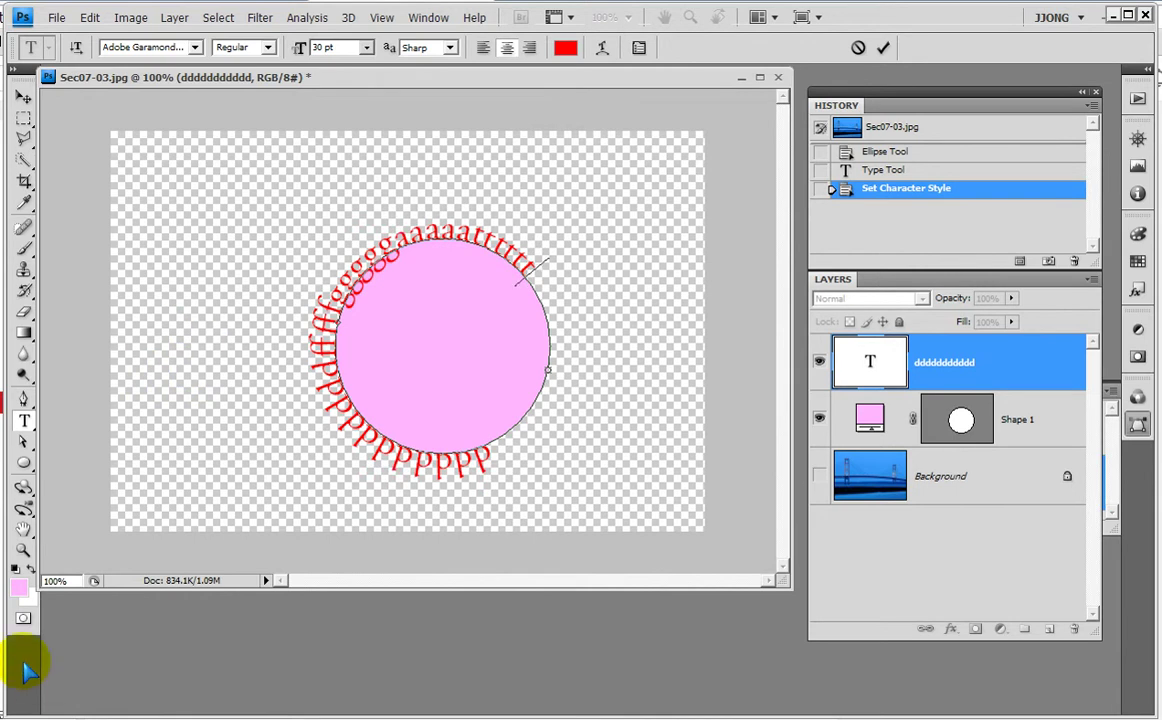
# - Commit the added letters and zoom in on the red circular text
pyautogui.click(24, 550)
pyautogui.moveTo(400, 340); pyautogui.dragTo(540, 441)
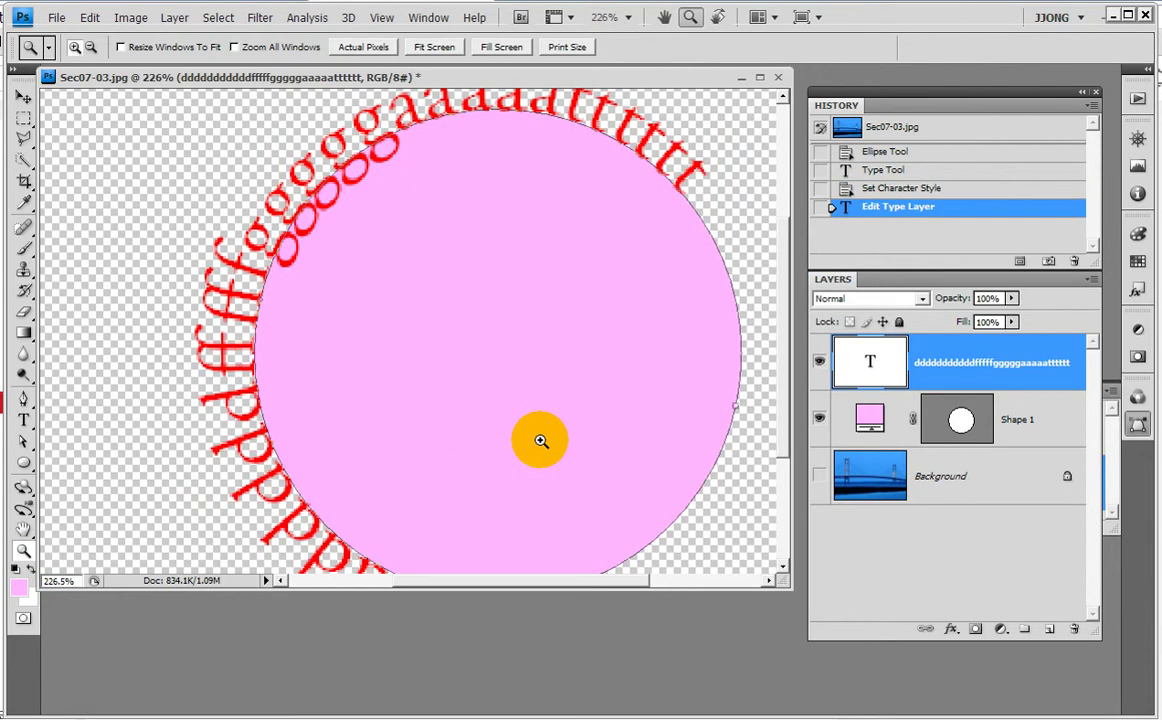
pyautogui.click(24, 462)
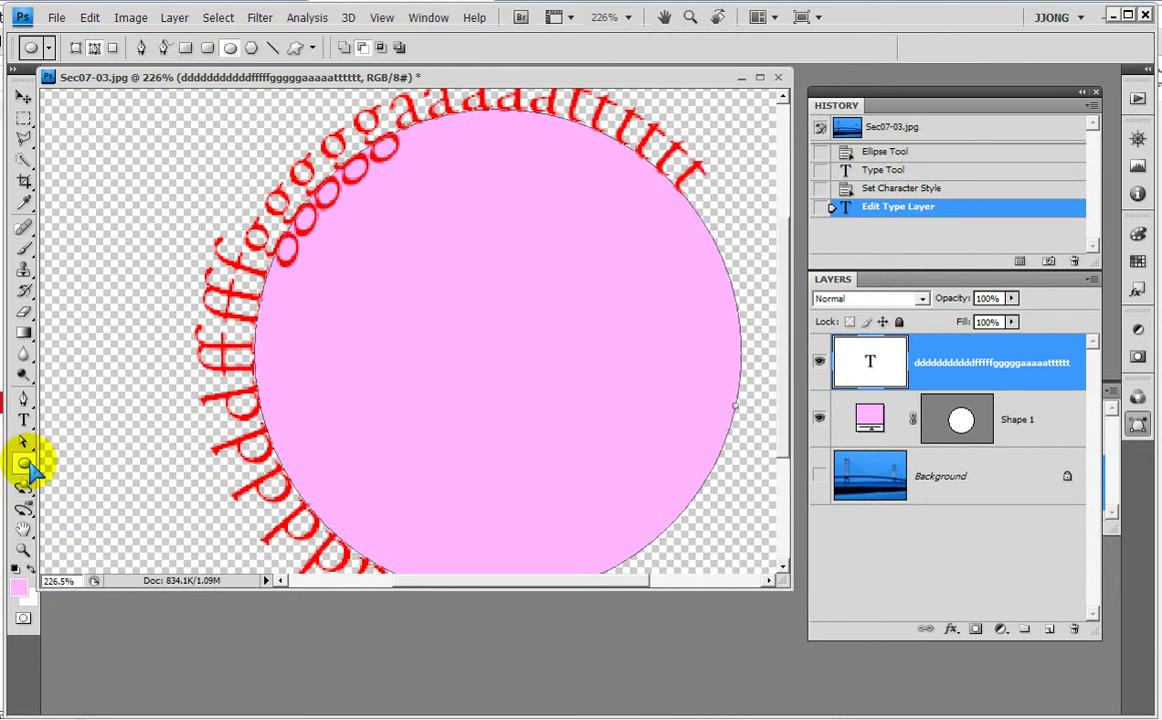
pyautogui.moveTo(499, 38)
pyautogui.mouseDown()
pyautogui.moveTo(612, 52)
pyautogui.moveTo(604, 26)
pyautogui.moveTo(572, 32)
pyautogui.mouseUp()
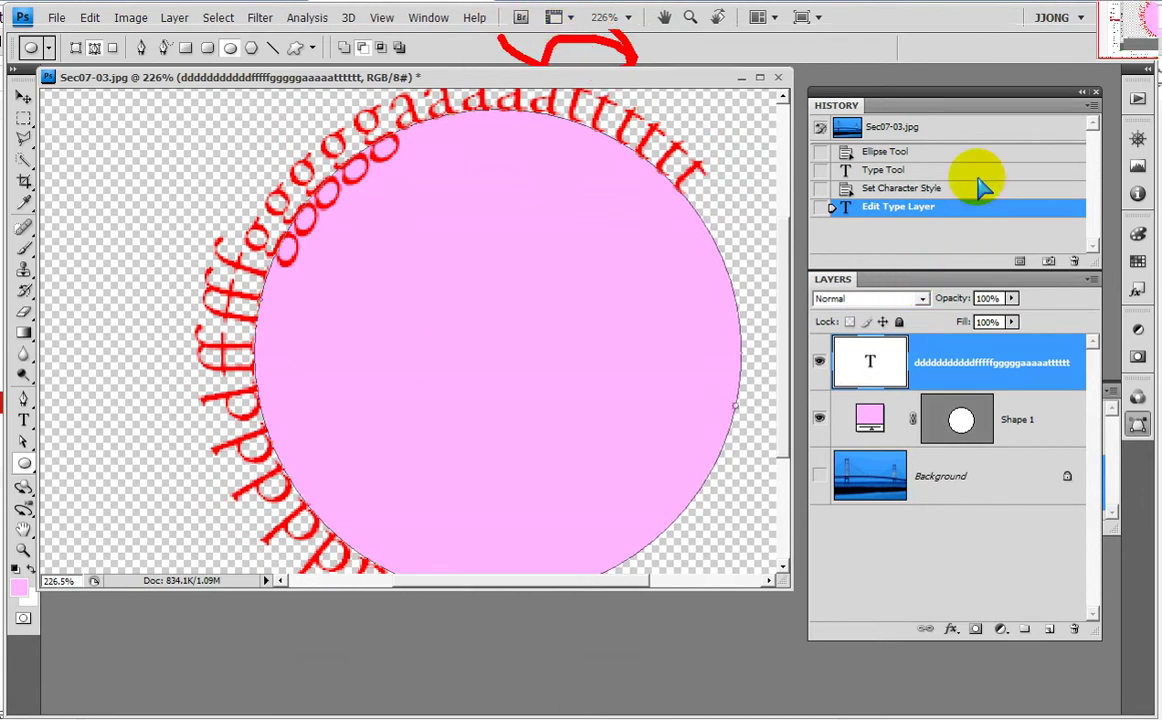
# - Step back in History to the plain pink circle and view it at 100%
pyautogui.click(945, 189)
pyautogui.click(840, 168)
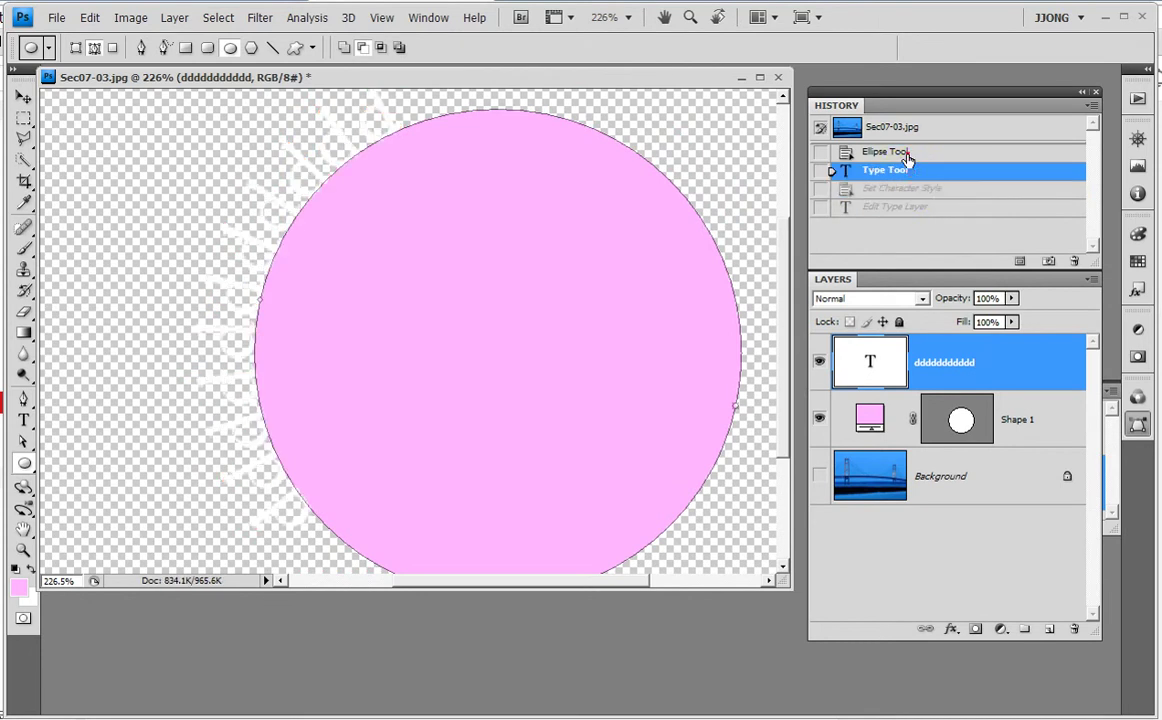
pyautogui.click(905, 151)
pyautogui.hotkey('ctrl', '1')
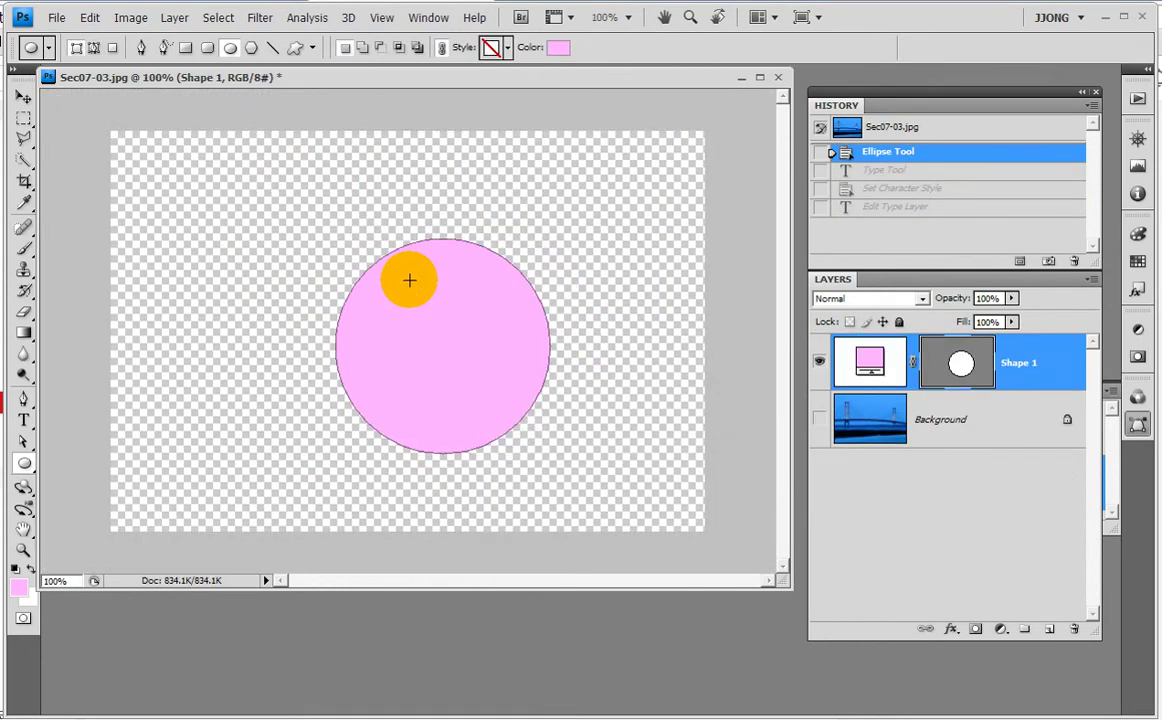
# - Try subtracting an ellipse from the circle, then undo the cut
pyautogui.click(24, 463)
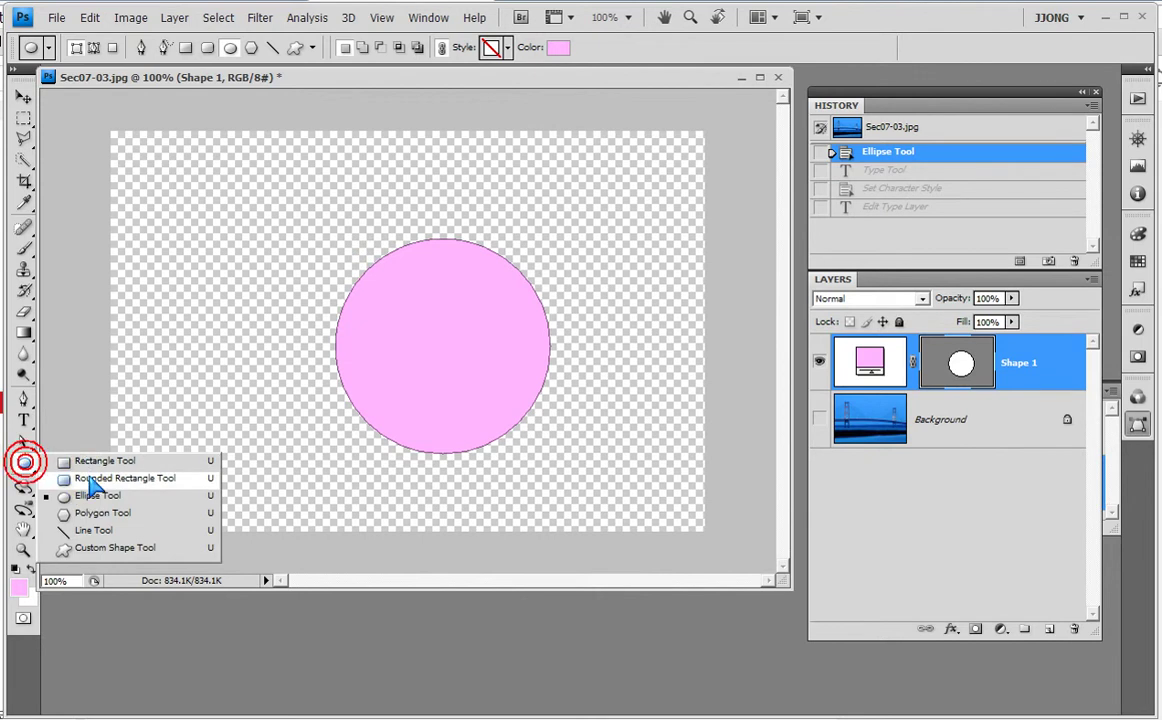
pyautogui.click(378, 47)
pyautogui.moveTo(452, 212); pyautogui.dragTo(591, 476)
pyautogui.hotkey('ctrl', 'z')
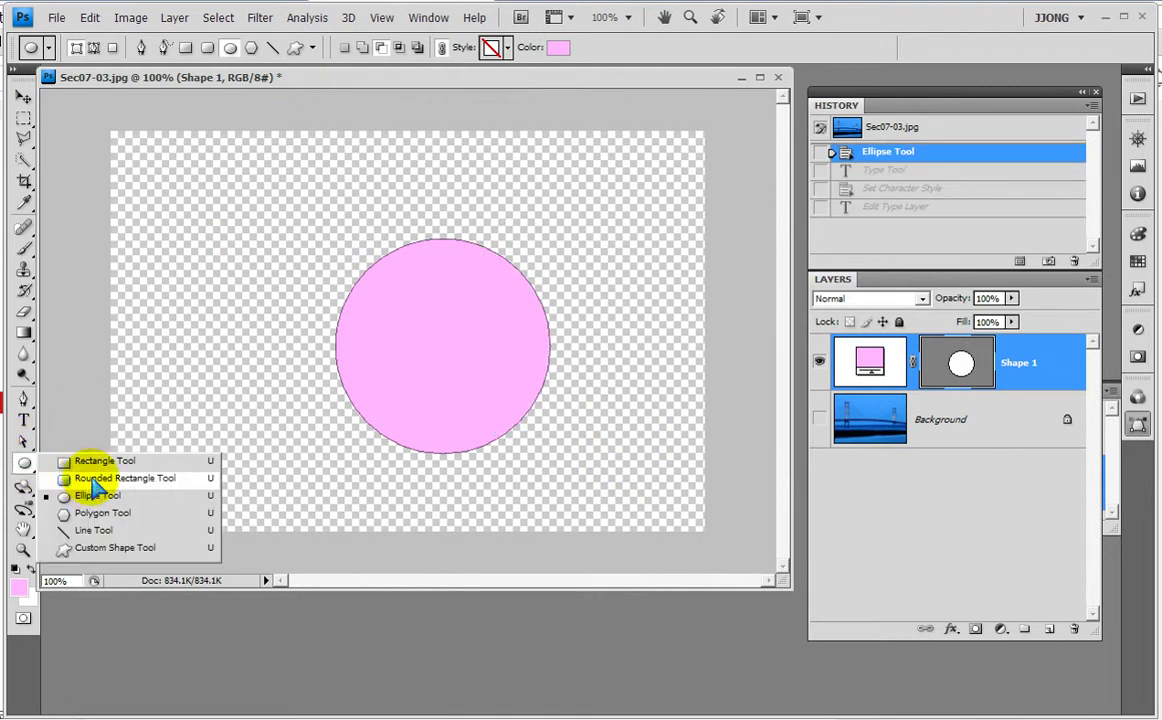
pyautogui.moveTo(30, 470); pyautogui.dragTo(80, 420)
# - Cut away the circle's right half and start horizontal text on its curved edge
pyautogui.moveTo(441, 217); pyautogui.dragTo(596, 466)
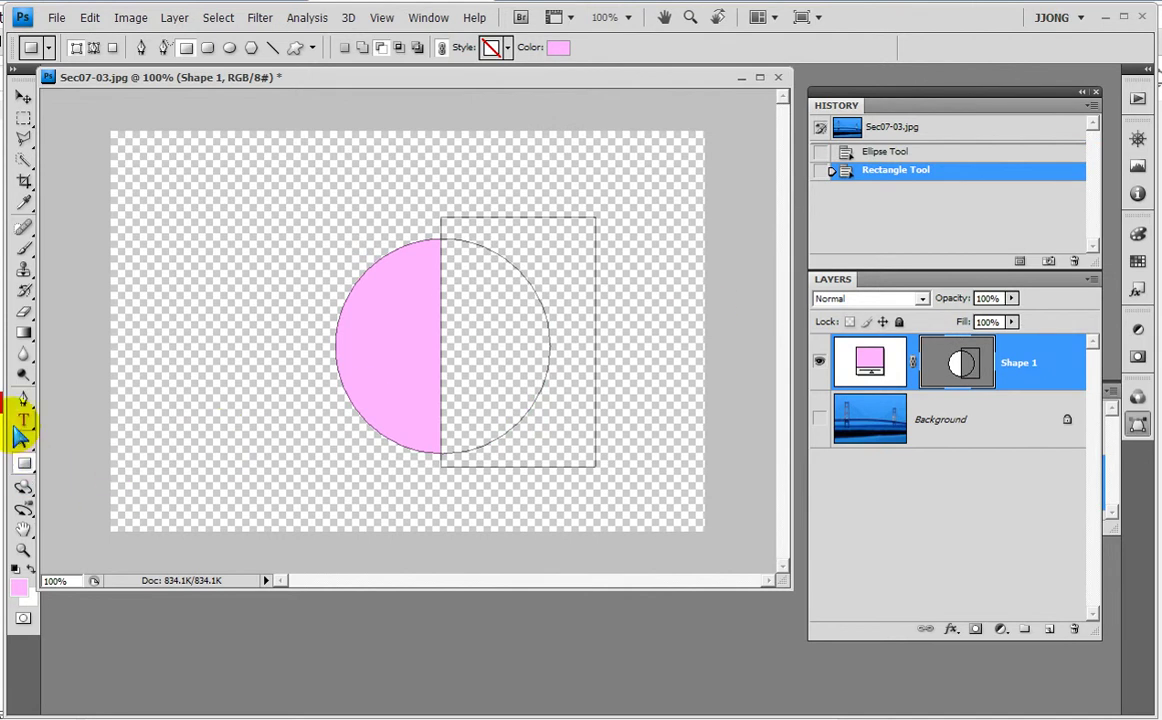
pyautogui.moveTo(24, 421); pyautogui.dragTo(45, 428)
pyautogui.click(90, 419)
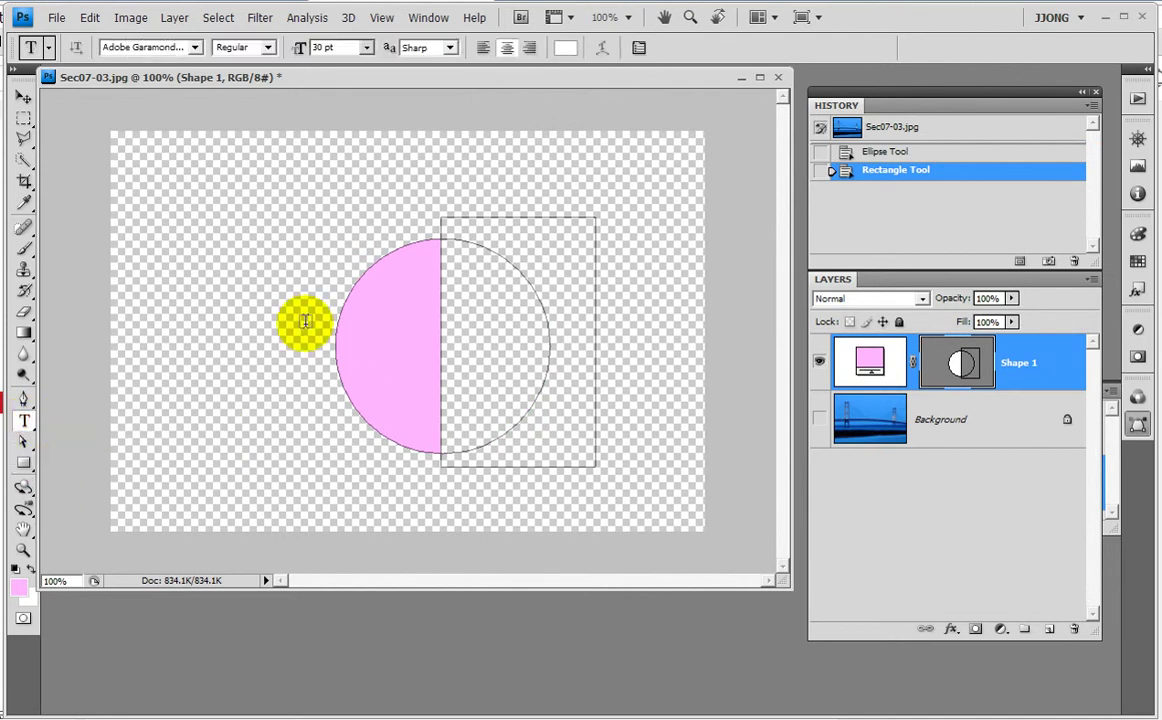
pyautogui.click(340, 392)
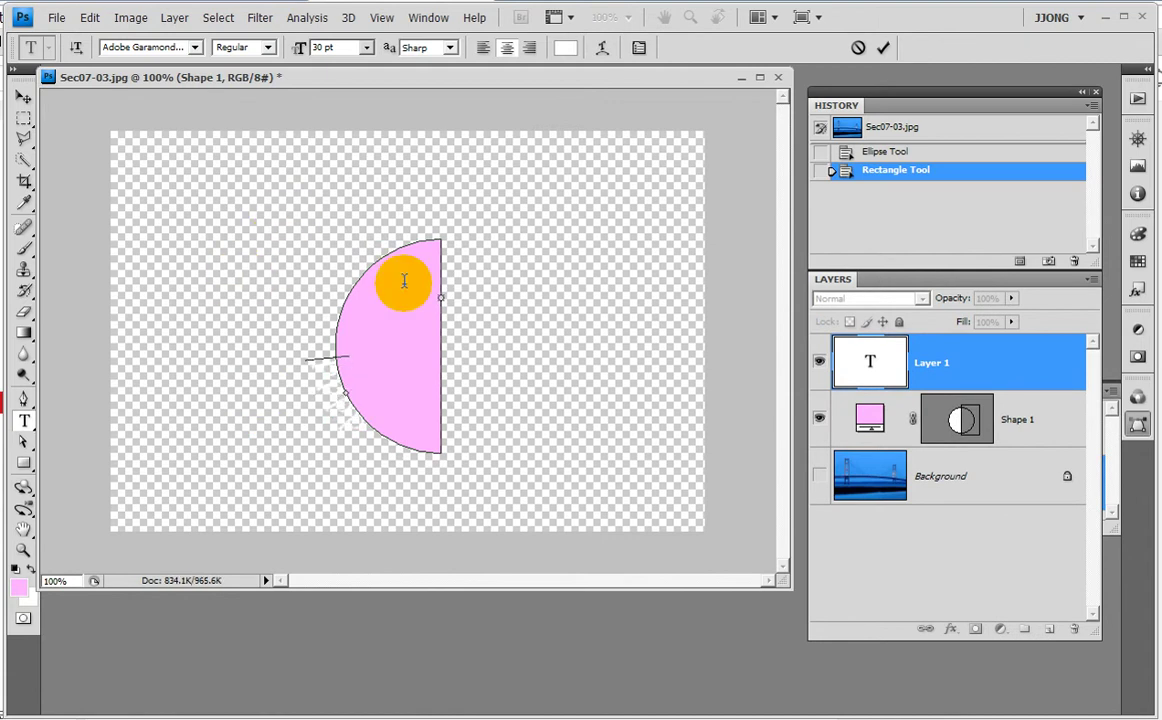
pyautogui.write('ddddddd')
pyautogui.click(883, 47)
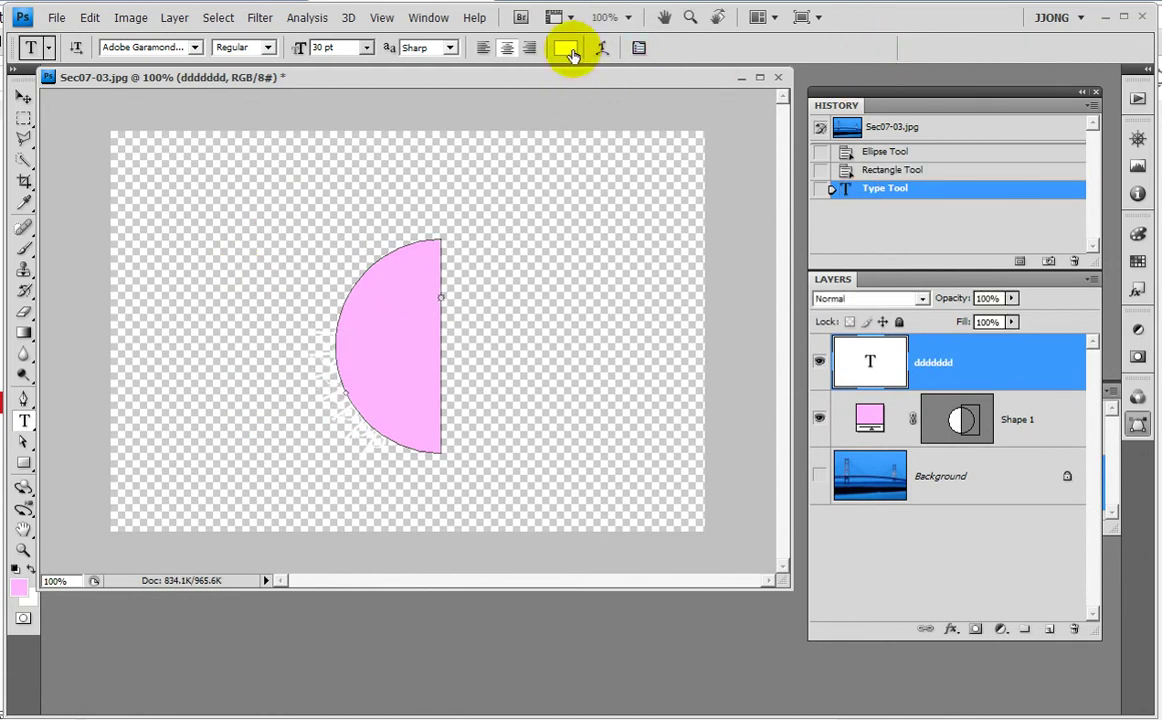
# - Make the text red and try 12 pt and 18 pt sizes
pyautogui.click(565, 48)
pyautogui.click(506, 186)
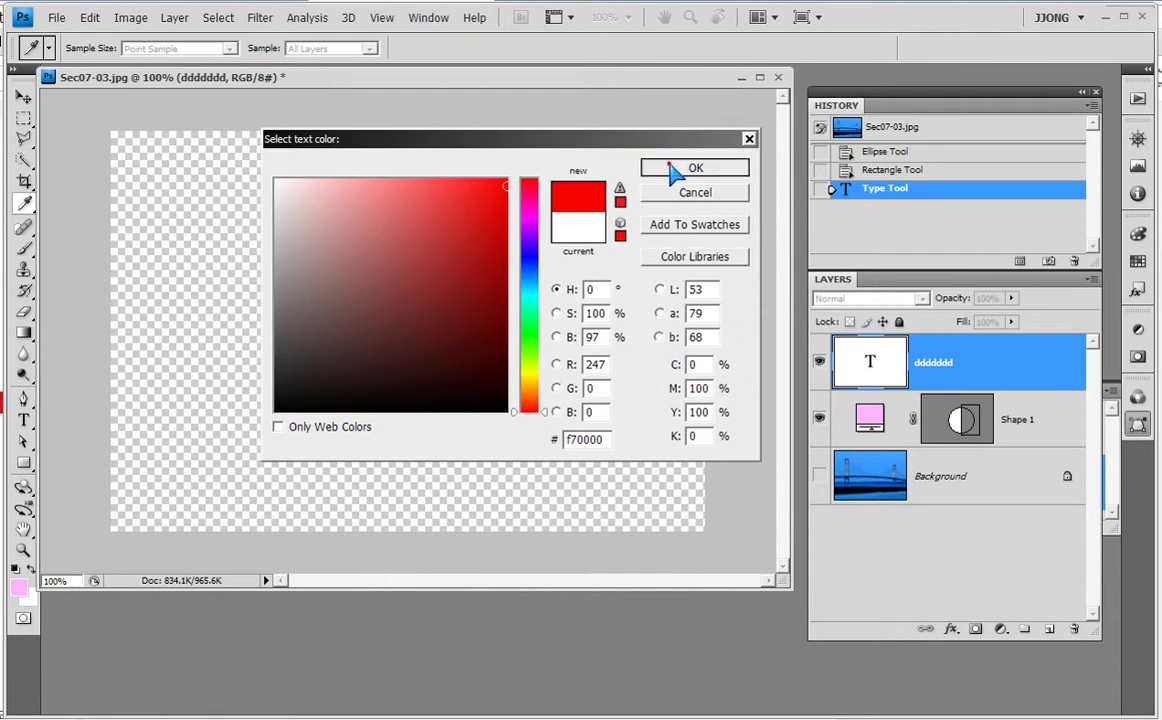
pyautogui.click(680, 168)
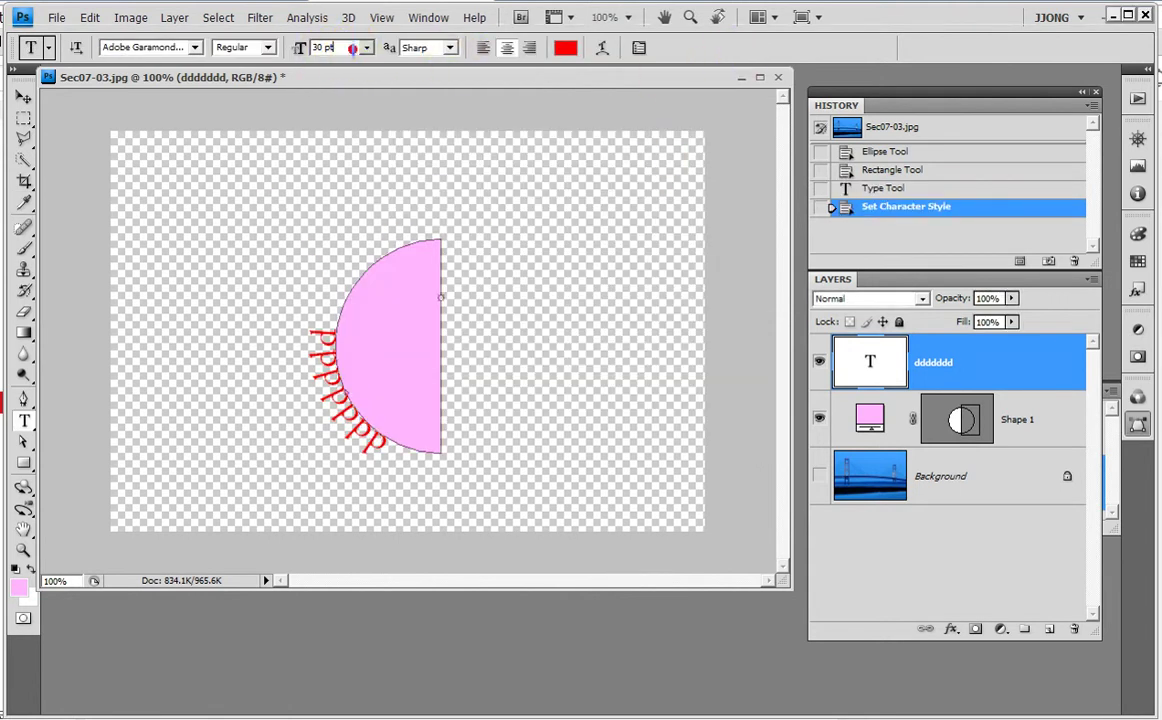
pyautogui.click(367, 47)
pyautogui.click(343, 167)
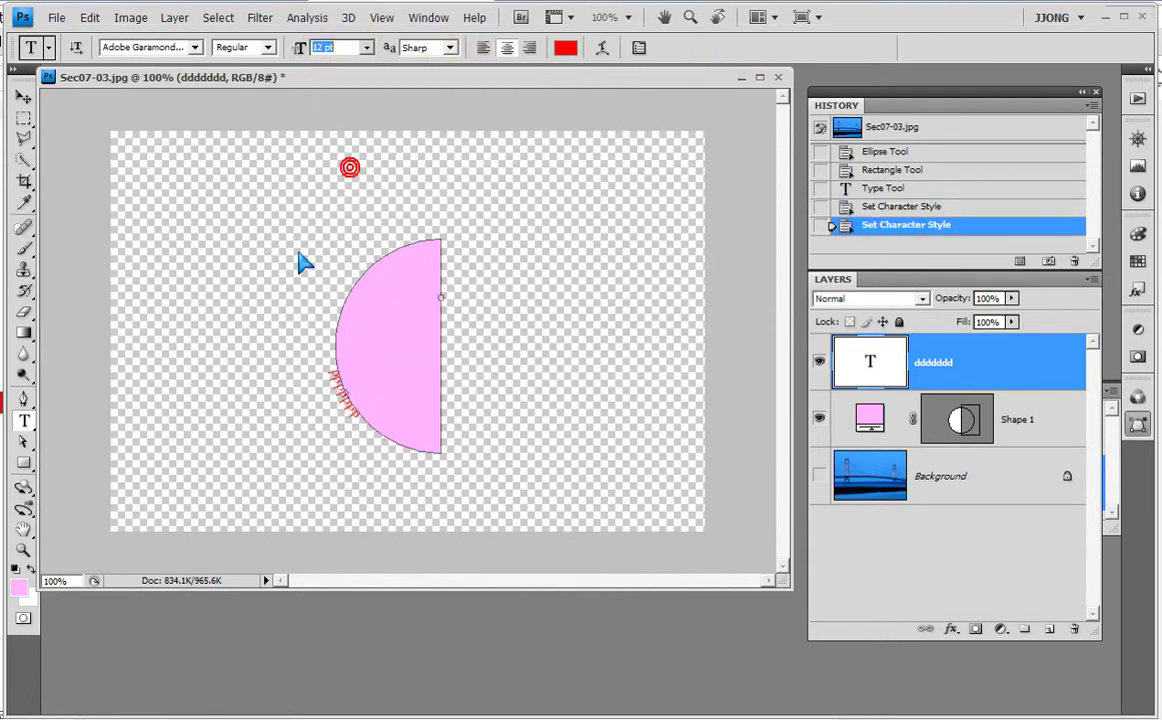
pyautogui.click(367, 47)
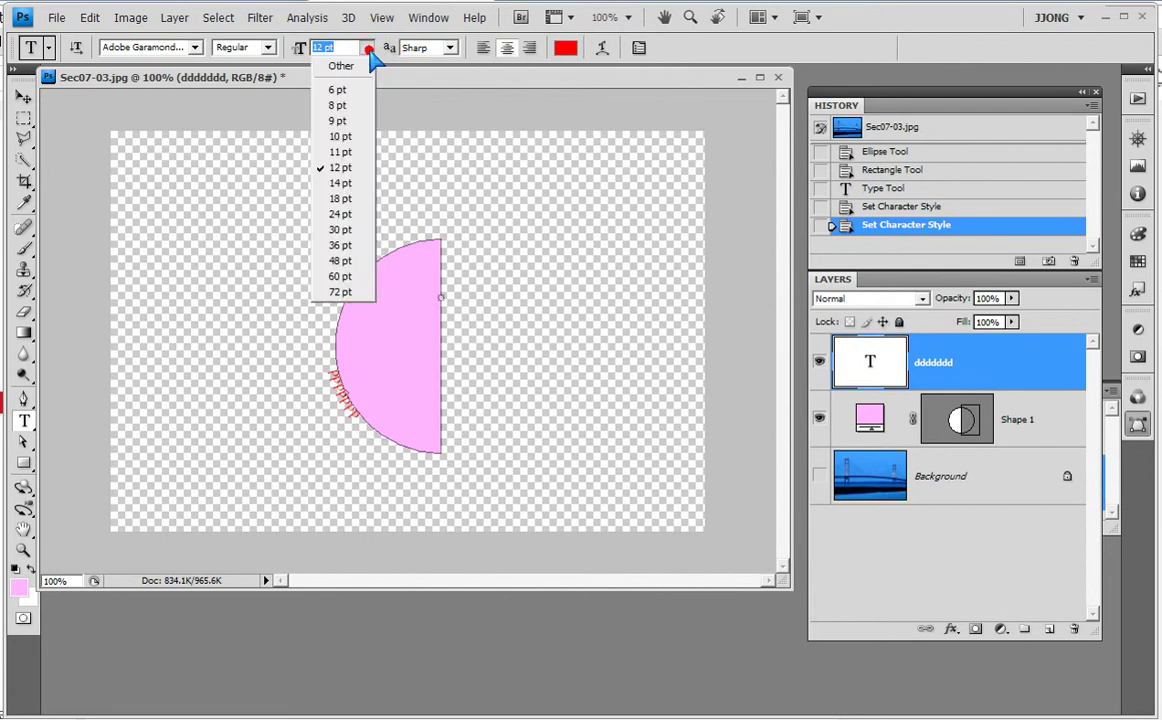
pyautogui.click(328, 199)
# - Type a line of d's, discard the stray text, and revert the curved text to 30 pt
pyautogui.click(330, 350)
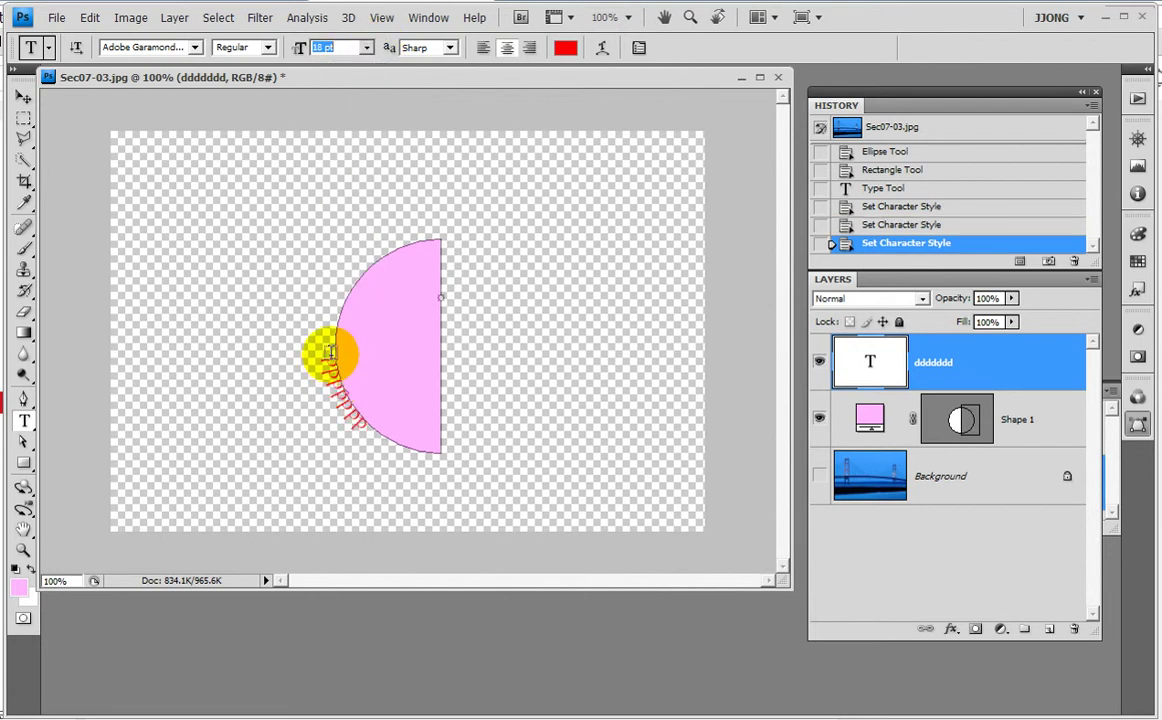
pyautogui.write('dddddddddddd')
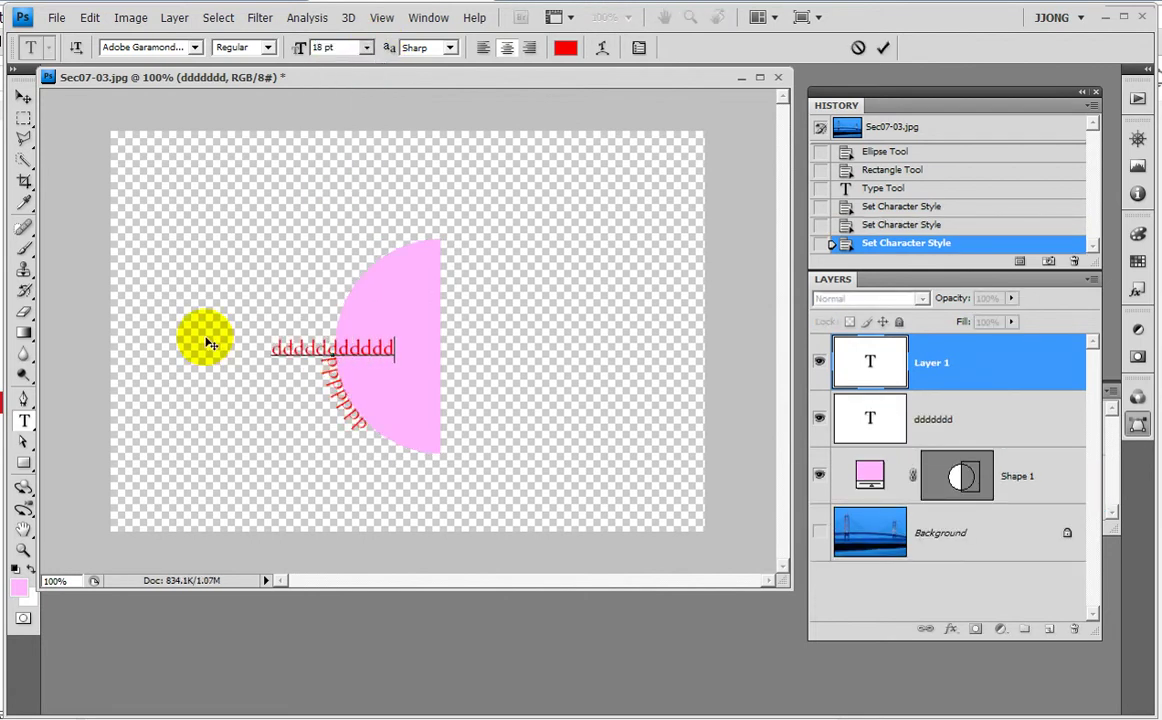
pyautogui.click(938, 225)
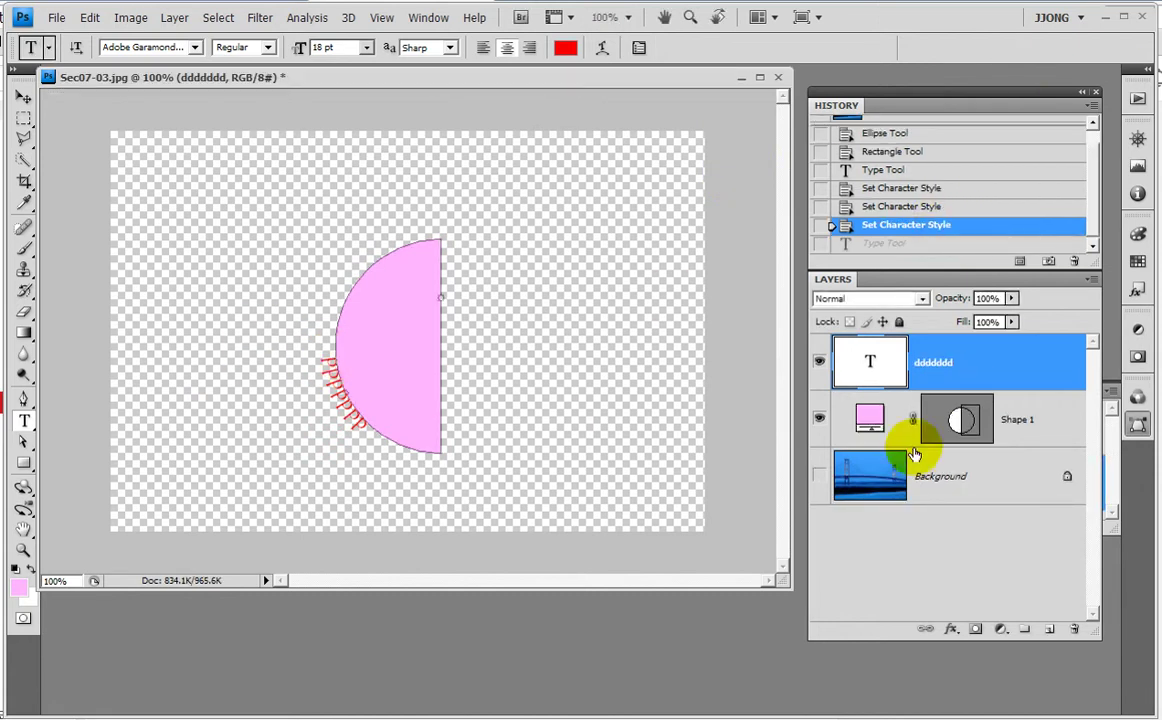
pyautogui.click(868, 188)
# - Step back in History to remove the earlier text layer
pyautogui.click(867, 174)
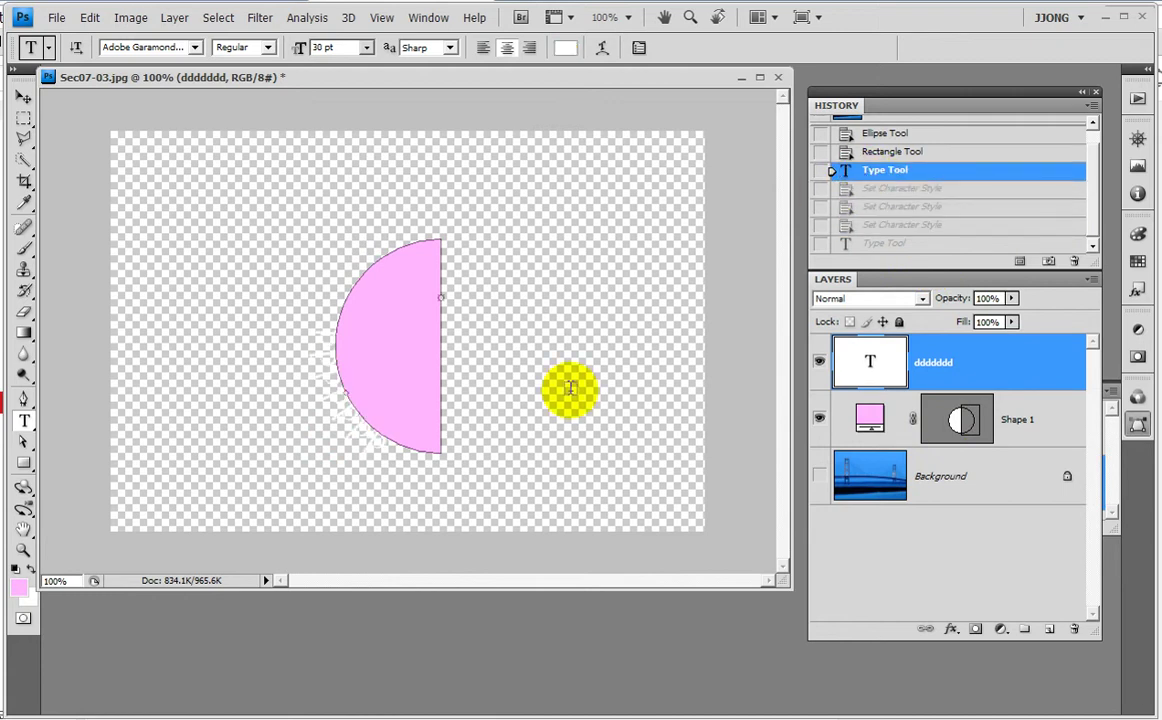
pyautogui.click(882, 152)
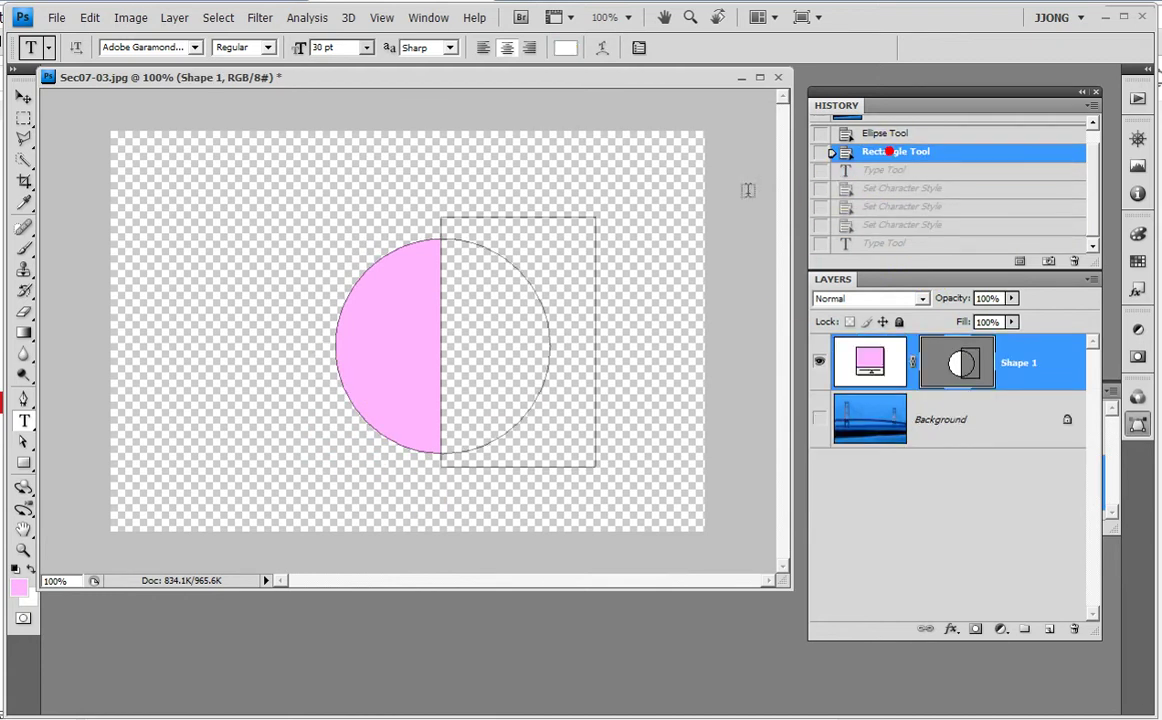
pyautogui.click(24, 420)
# - Type 'Photoshop' in red 14 pt along the half-circle's edge
pyautogui.click(566, 47)
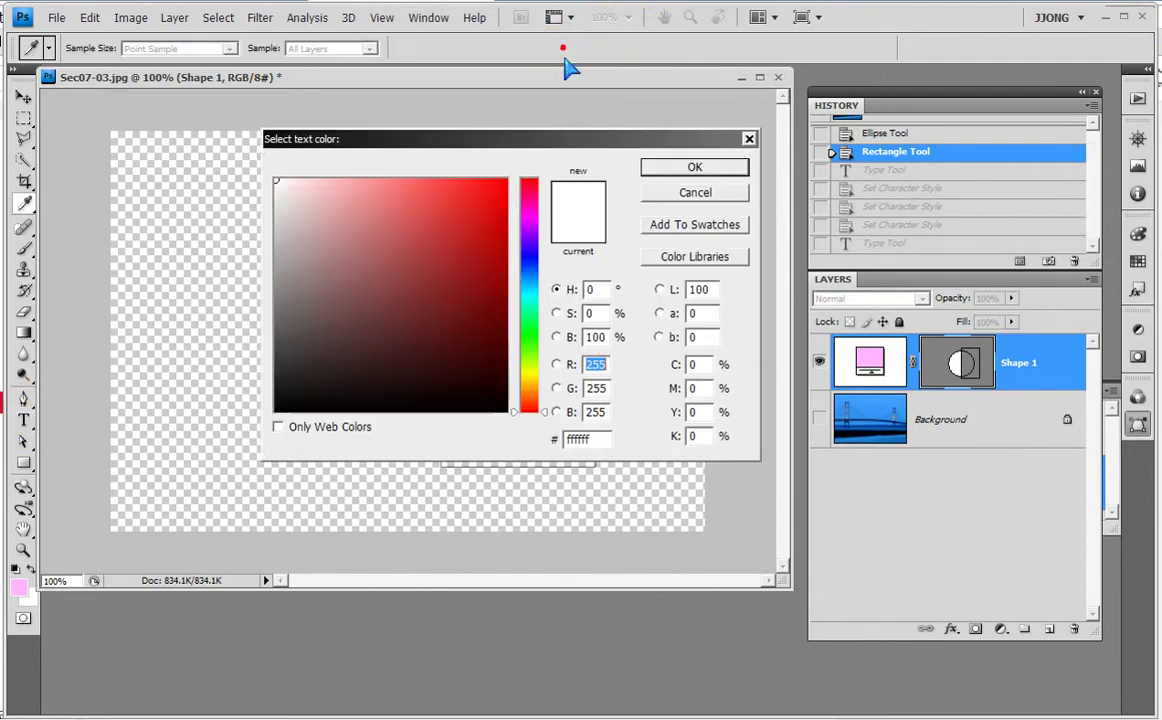
pyautogui.click(506, 181)
pyautogui.click(658, 168)
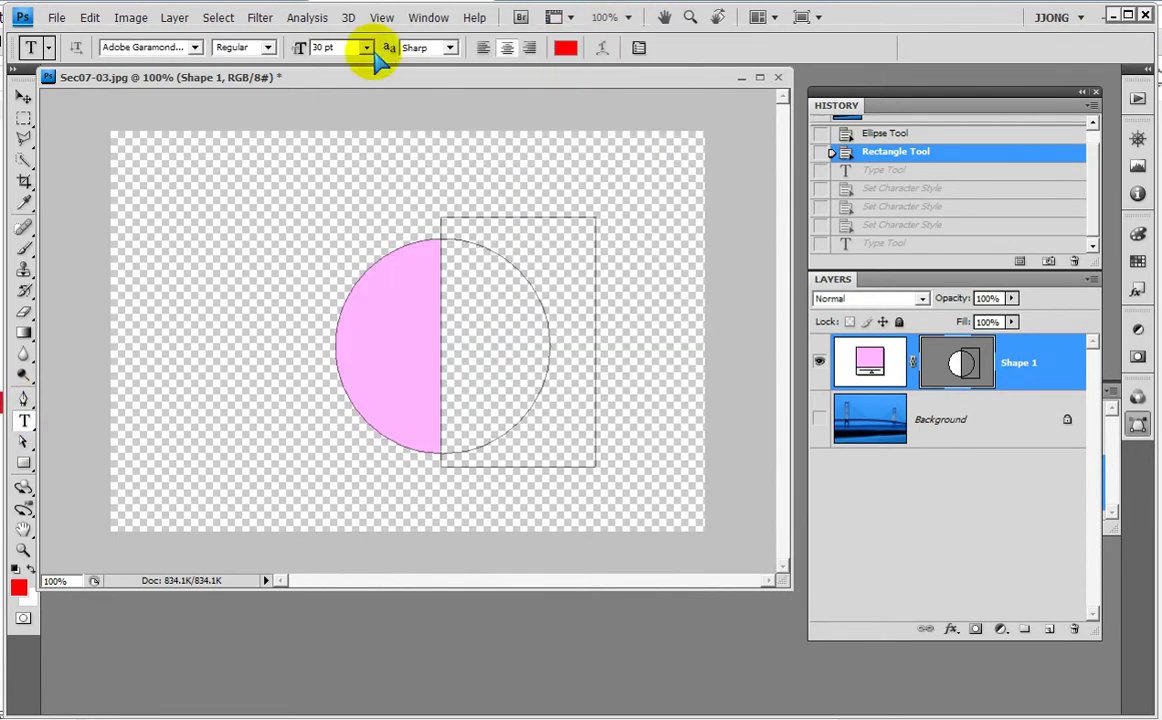
pyautogui.click(366, 47)
pyautogui.click(345, 181)
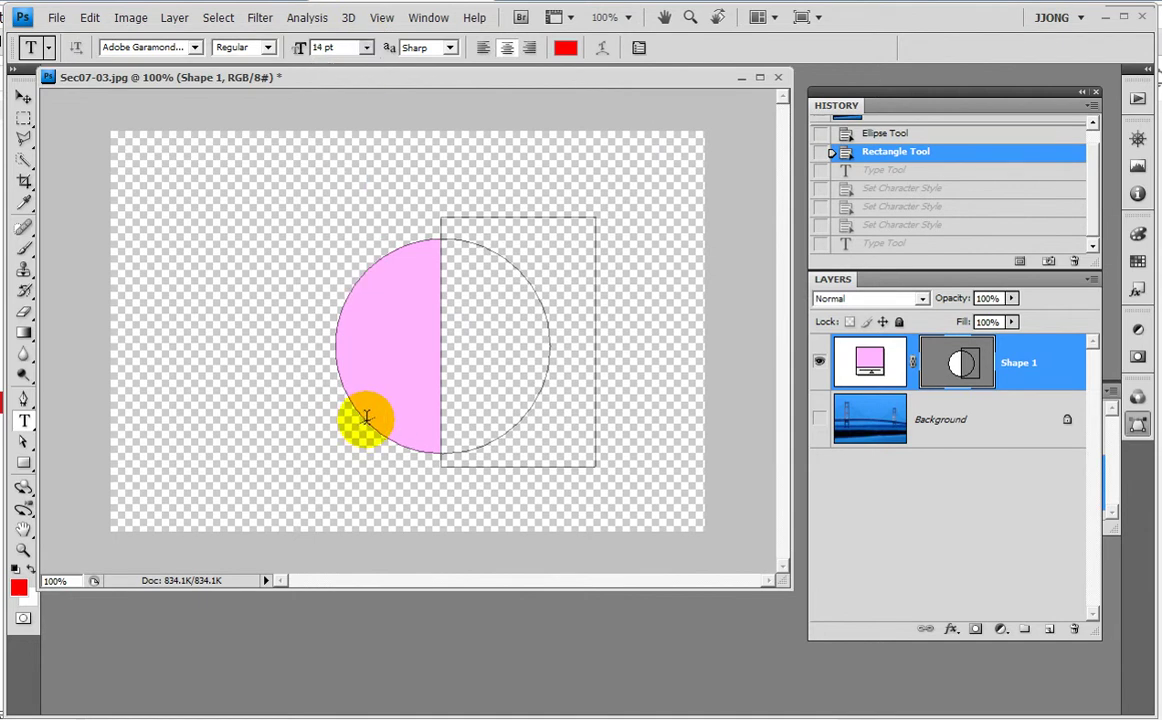
pyautogui.click(360, 418)
pyautogui.write('Photoshop')
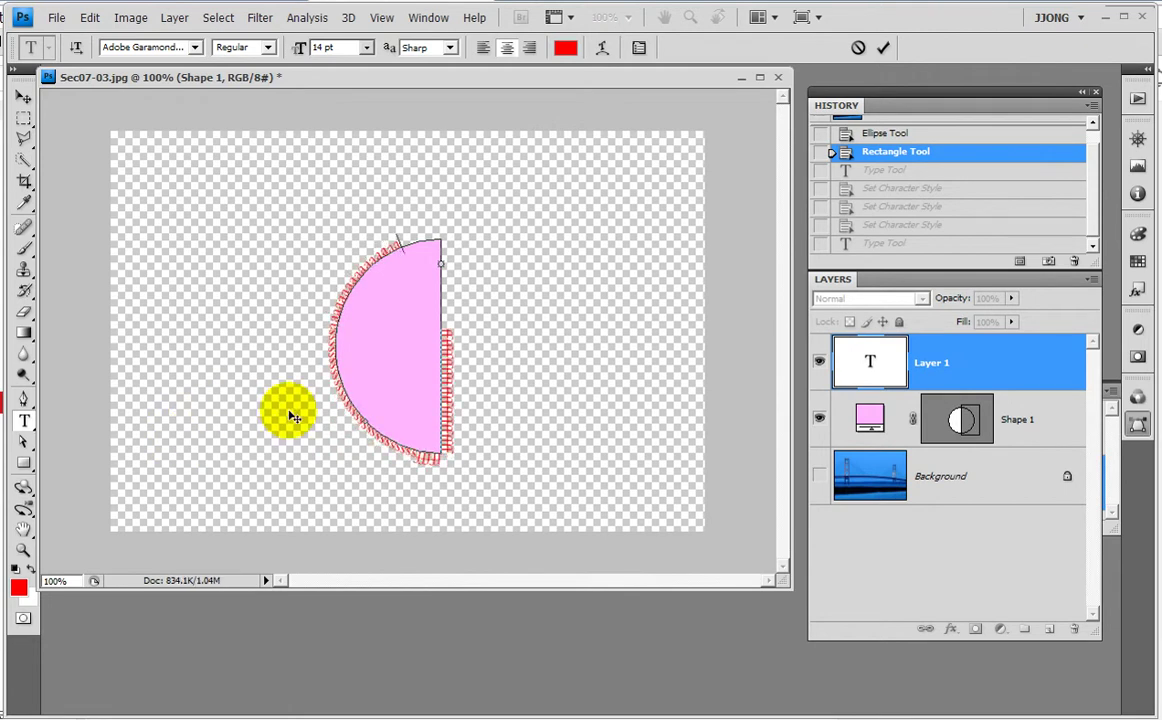
# - Zoom in on the path text, return to 100%, and show the bridge photo background
pyautogui.click(24, 550)
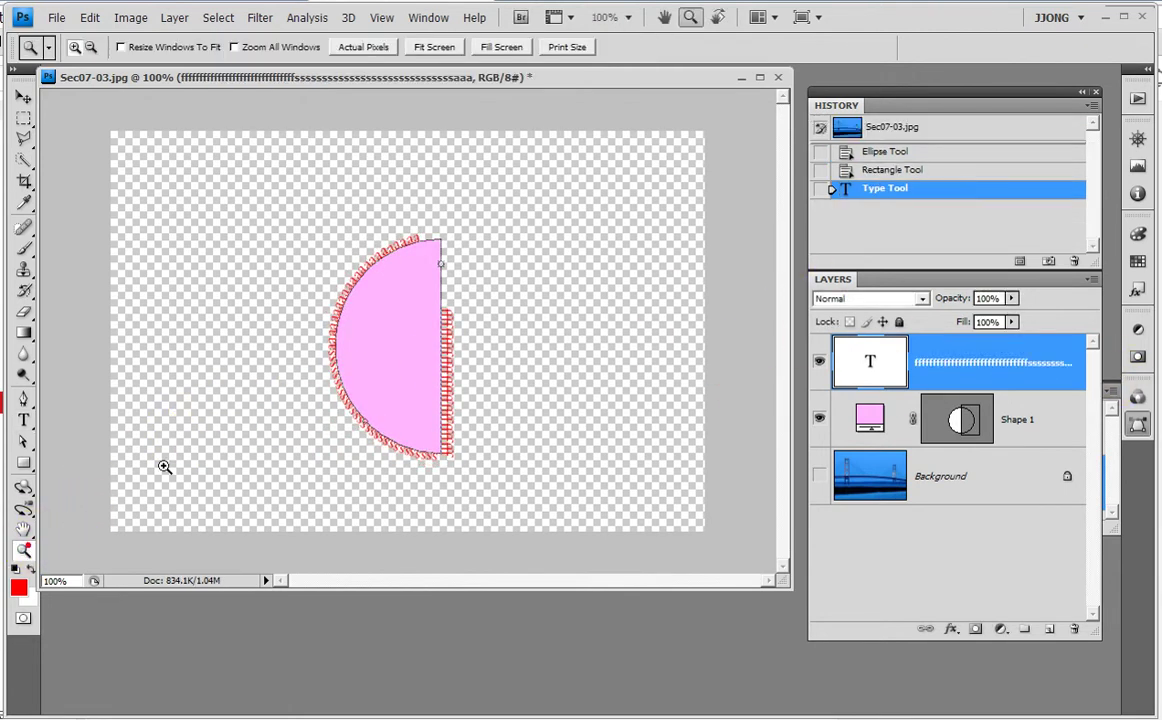
pyautogui.click(342, 291)
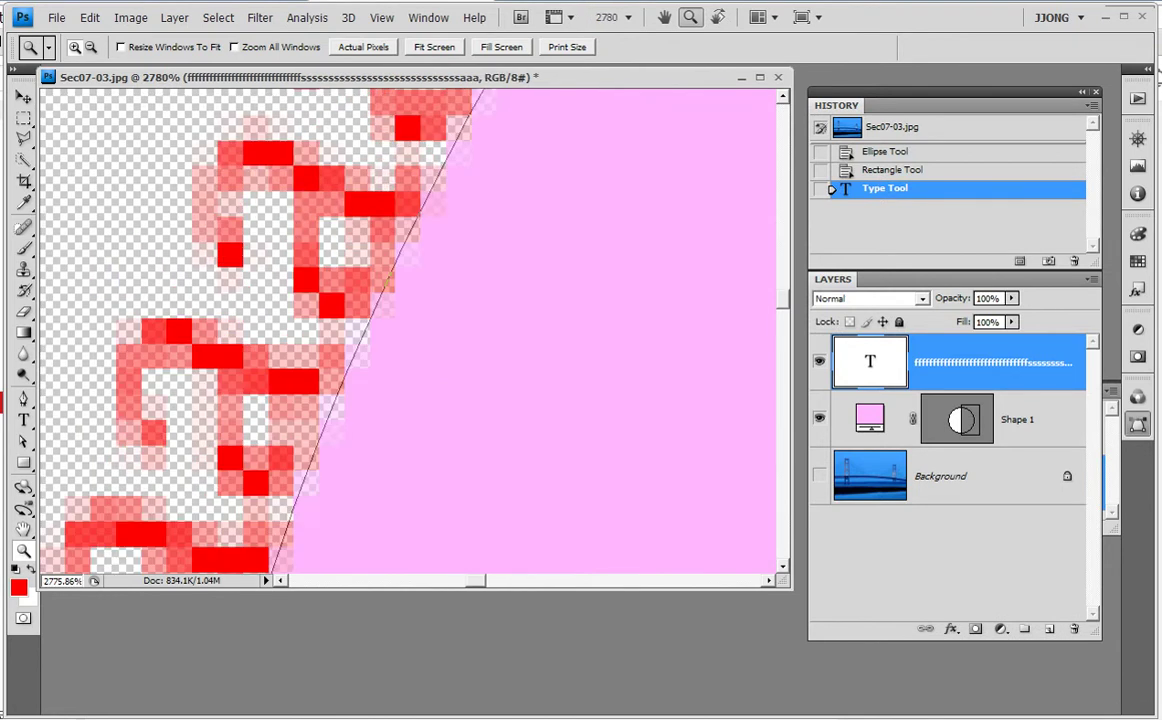
pyautogui.doubleClick(24, 555)
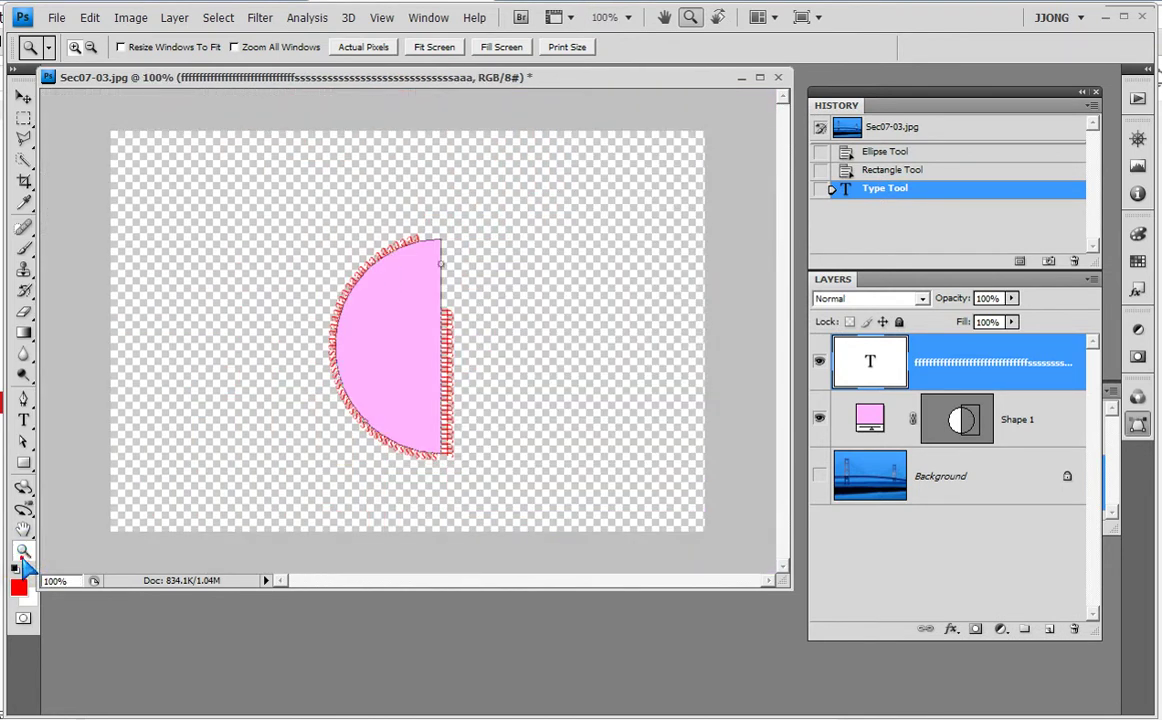
pyautogui.click(819, 419)
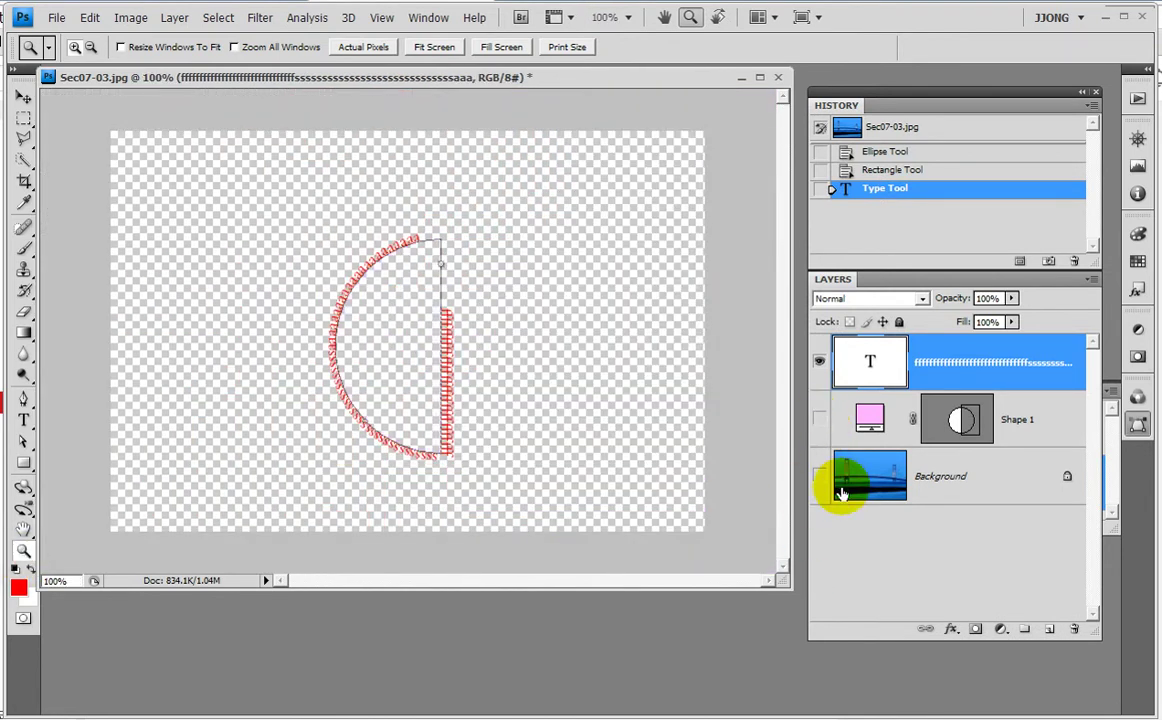
pyautogui.click(820, 475)
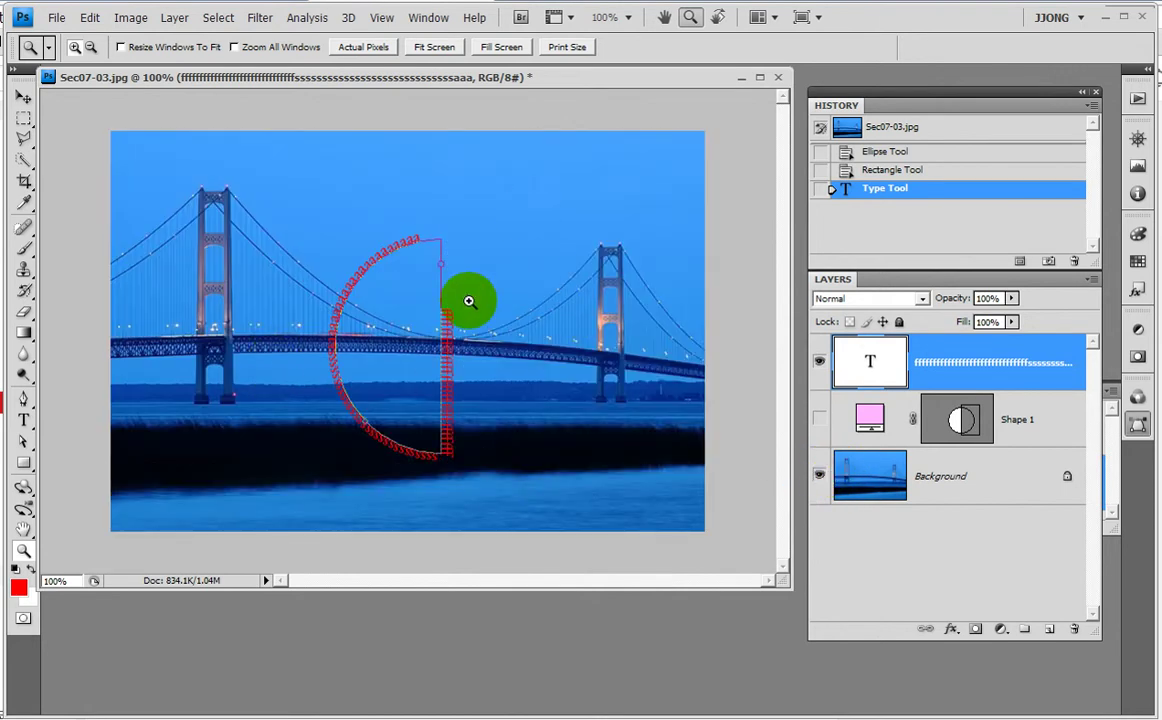
# - Hide the path text layer, show the pink half-circle again and select its layer
pyautogui.click(24, 420)
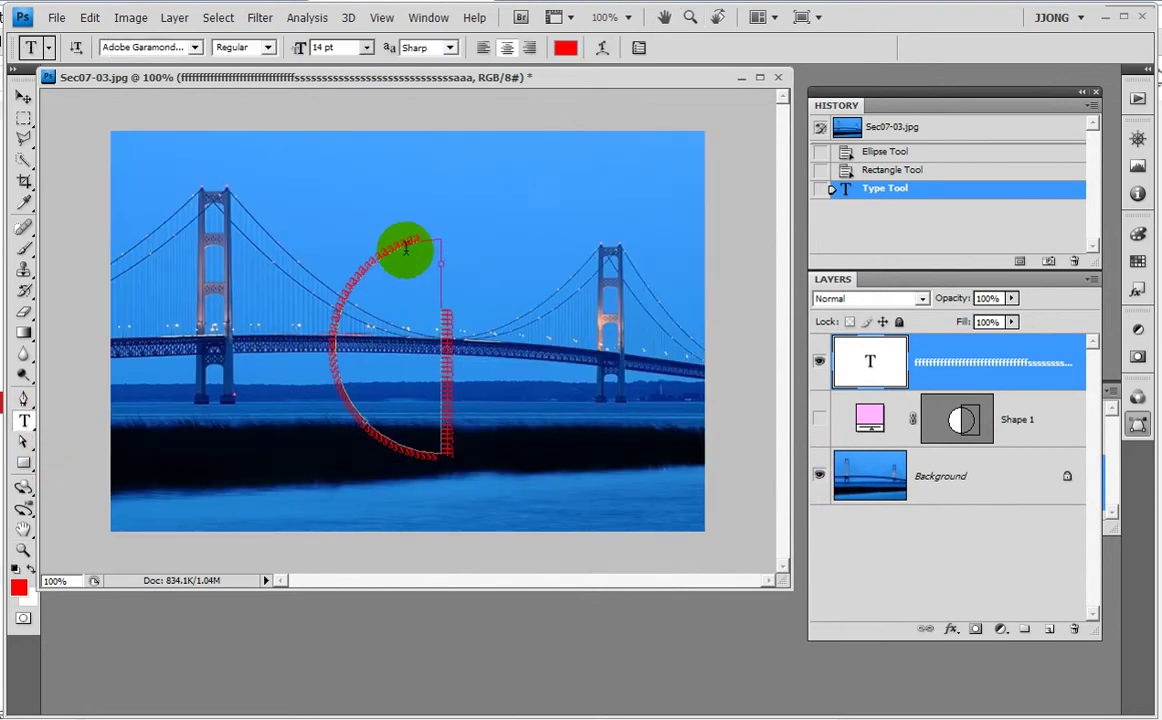
pyautogui.click(413, 240)
pyautogui.click(348, 375)
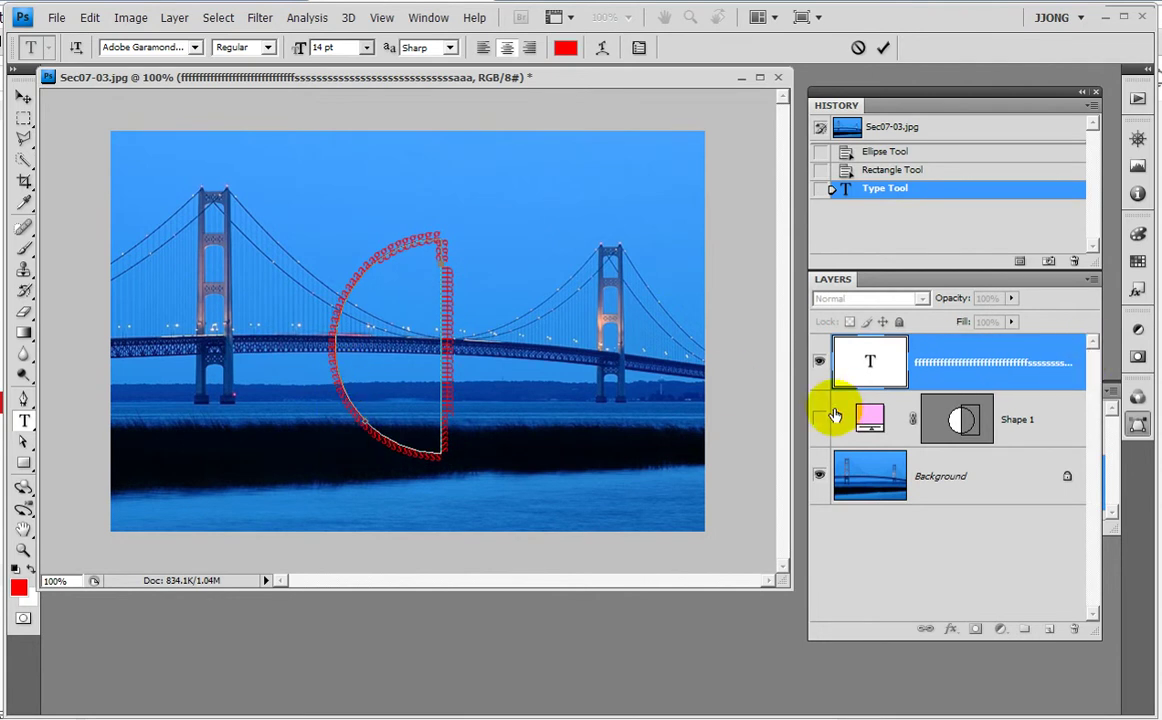
pyautogui.click(818, 364)
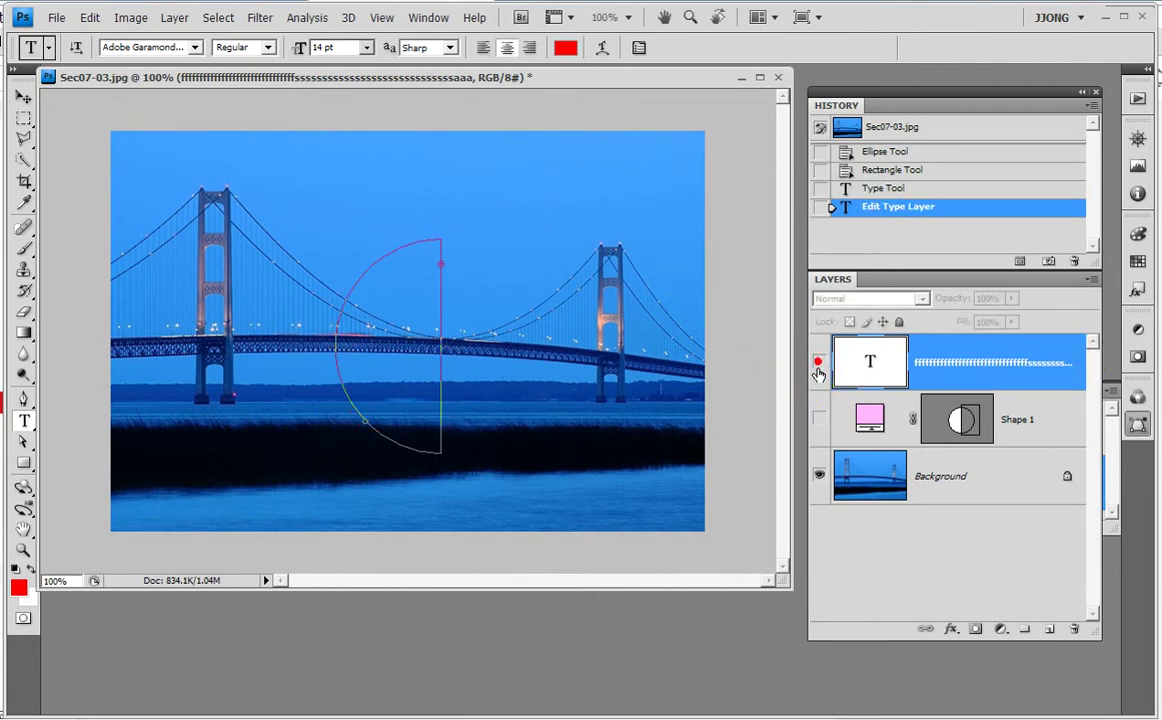
pyautogui.click(819, 420)
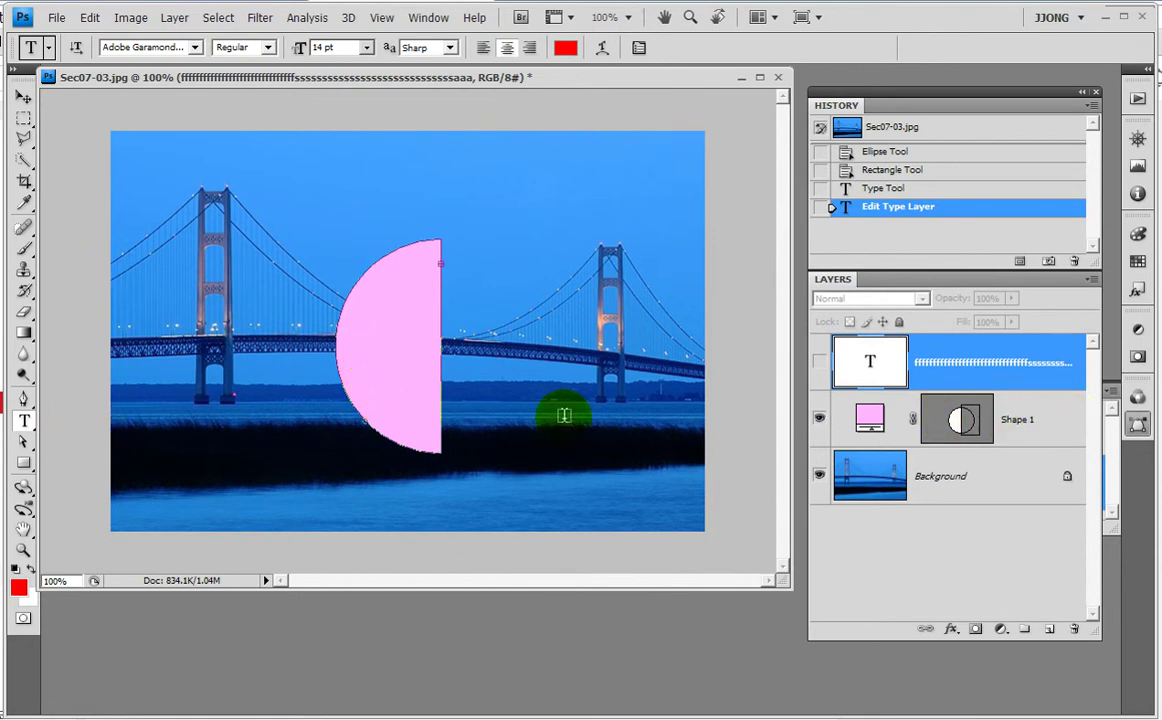
pyautogui.click(870, 418)
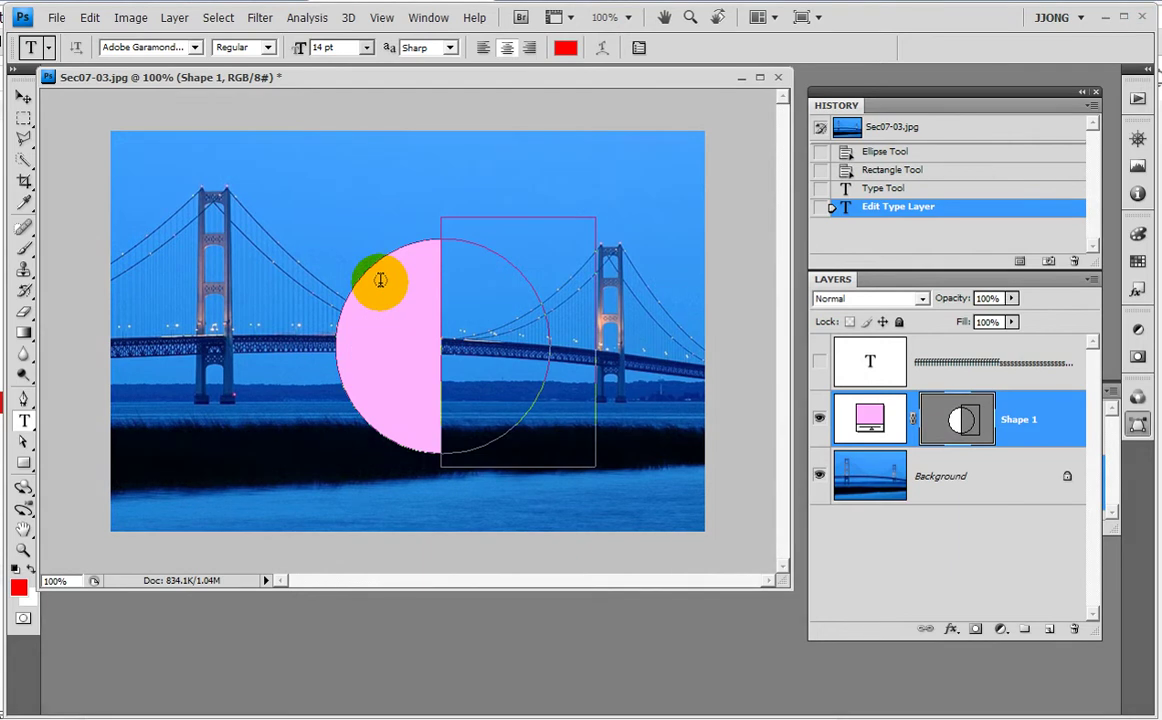
# - Fill the half-circle with typed d's, then hide the shape and background layers
pyautogui.click(383, 302)
pyautogui.write('dddddddddddddddddddddddddddddddddddddddddddddddddd')
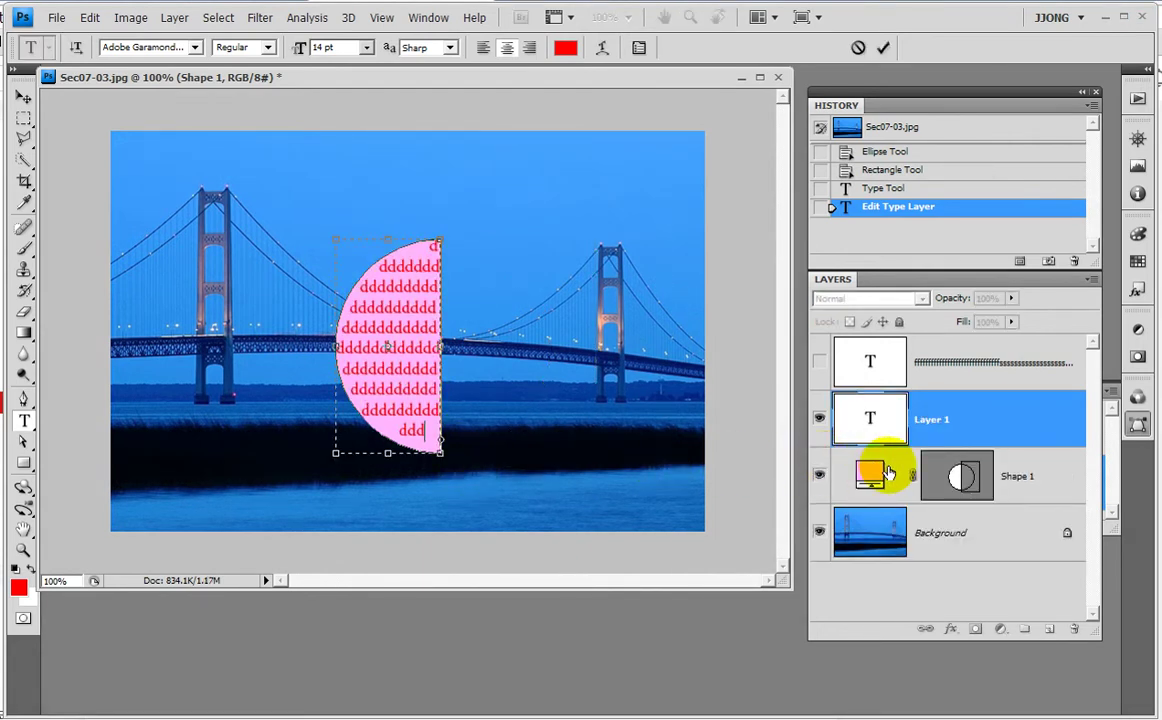
pyautogui.write('dddddddddd')
pyautogui.click(820, 477)
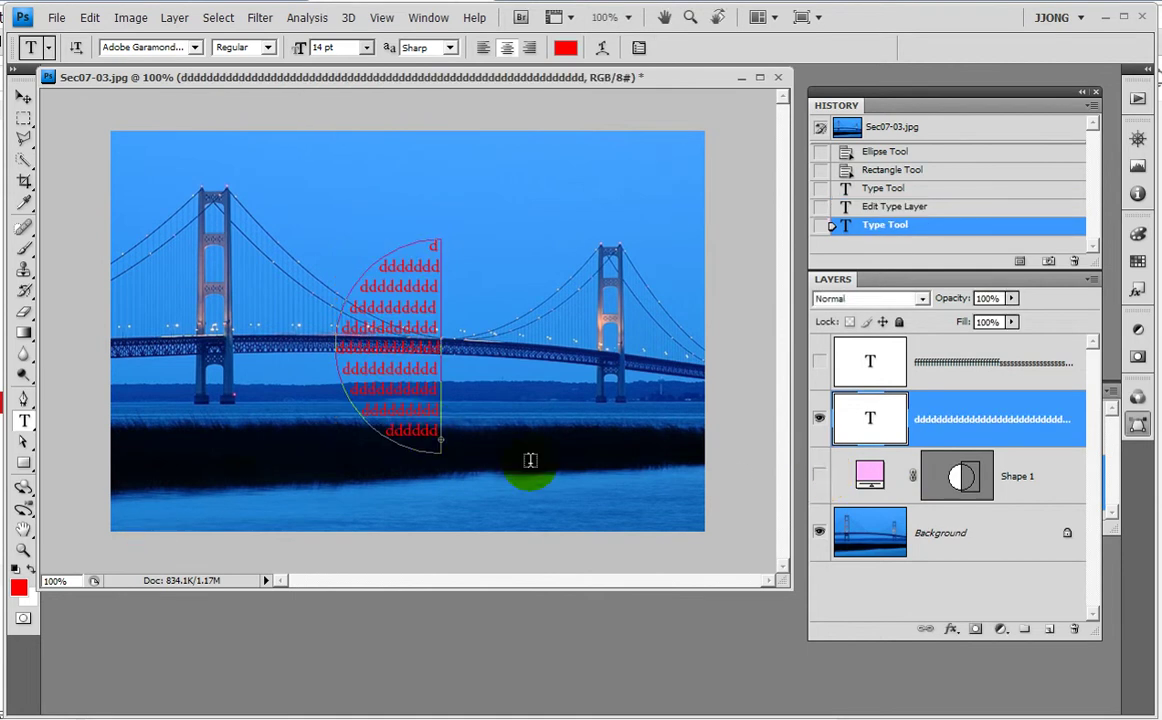
pyautogui.click(819, 533)
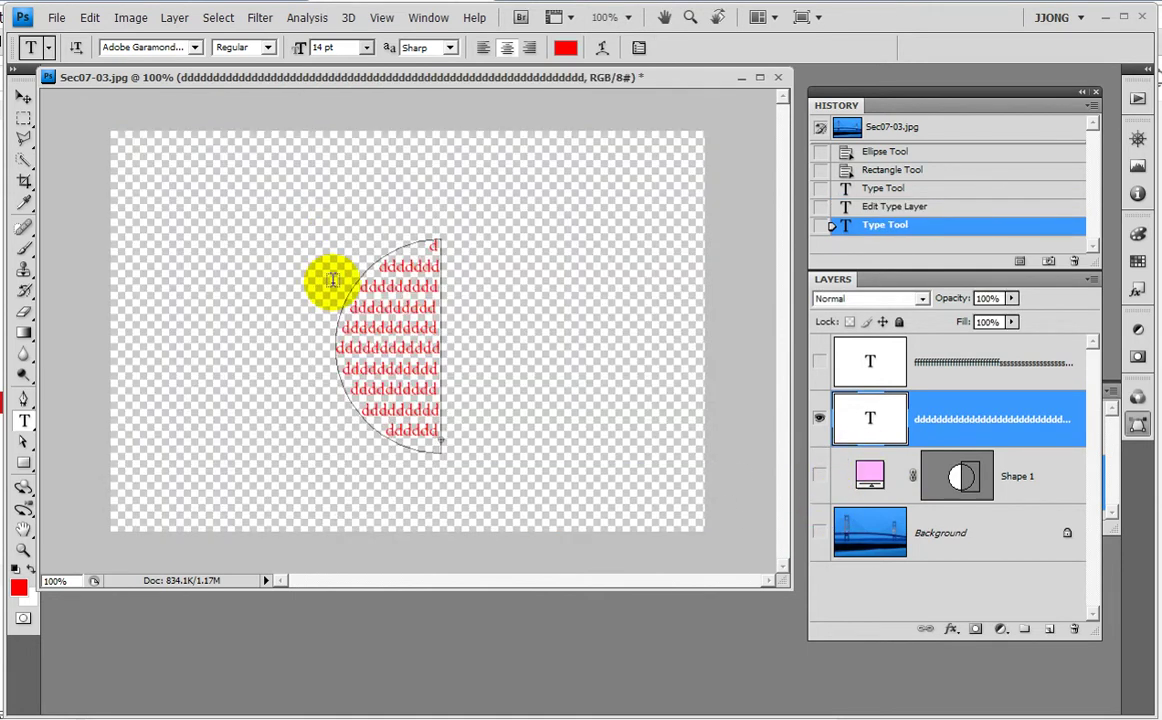
# - Adjust the d's text area and toggle the path text layer's visibility
pyautogui.moveTo(333, 280); pyautogui.dragTo(430, 315)
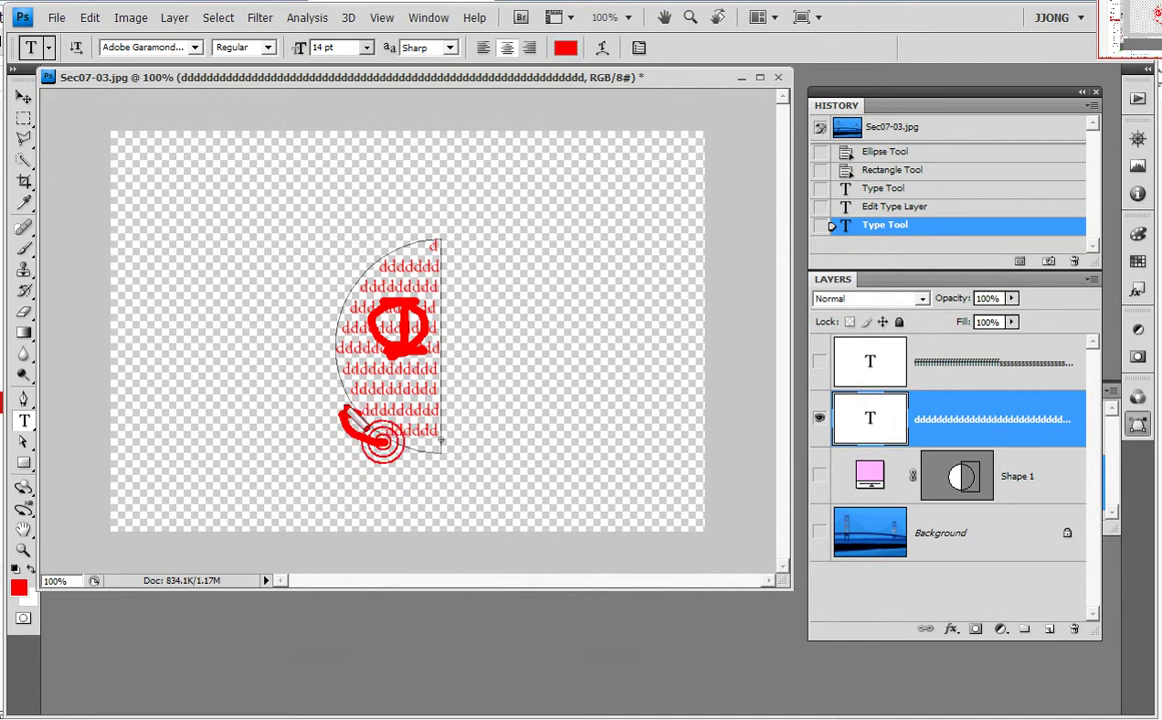
pyautogui.moveTo(383, 441); pyautogui.dragTo(321, 327)
pyautogui.moveTo(365, 290)
pyautogui.mouseDown()
pyautogui.moveTo(290, 300)
pyautogui.moveTo(306, 259)
pyautogui.mouseUp()
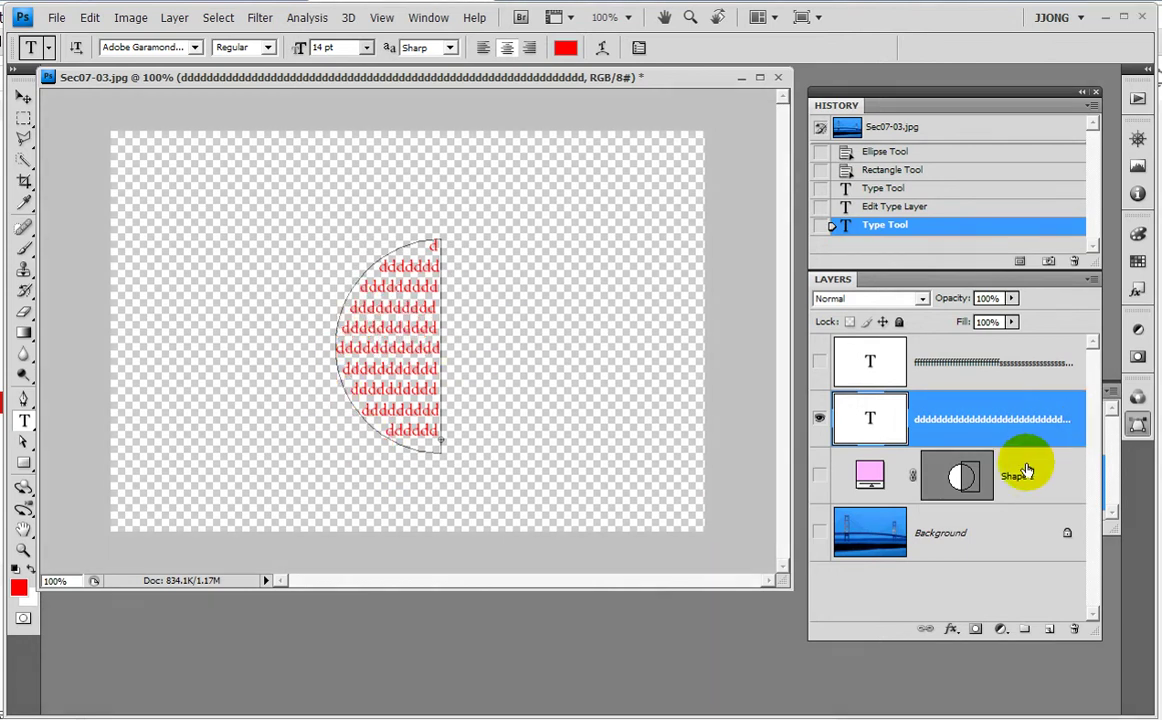
pyautogui.click(820, 363)
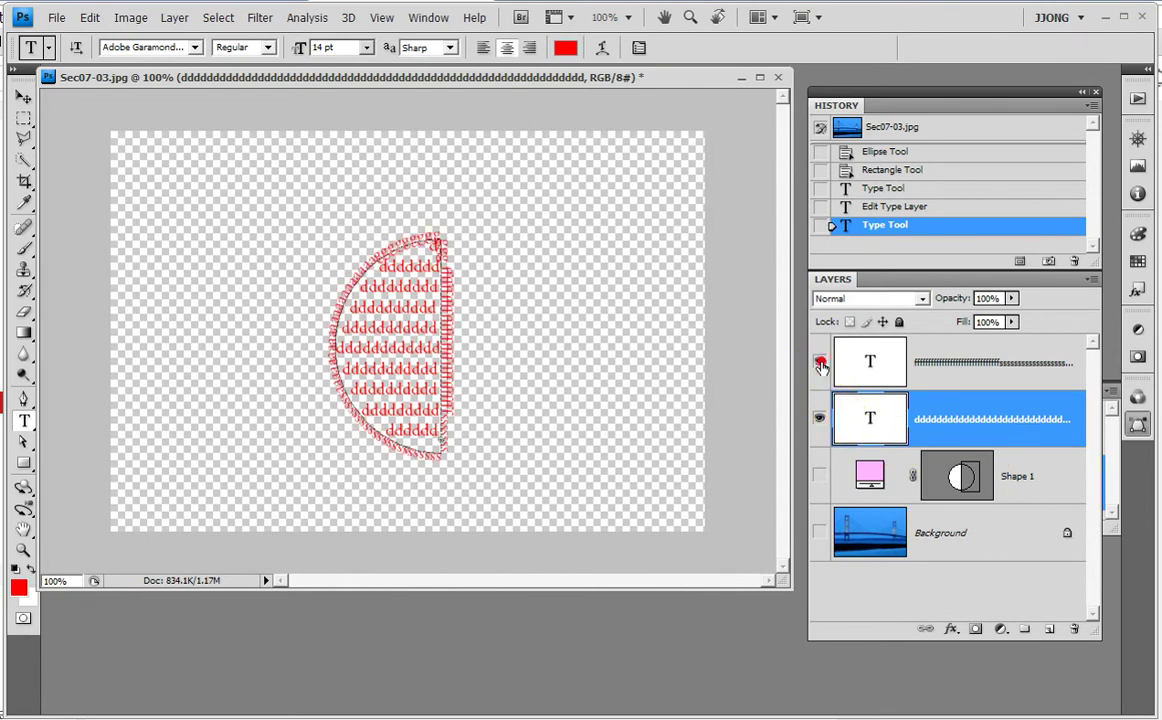
pyautogui.click(820, 364)
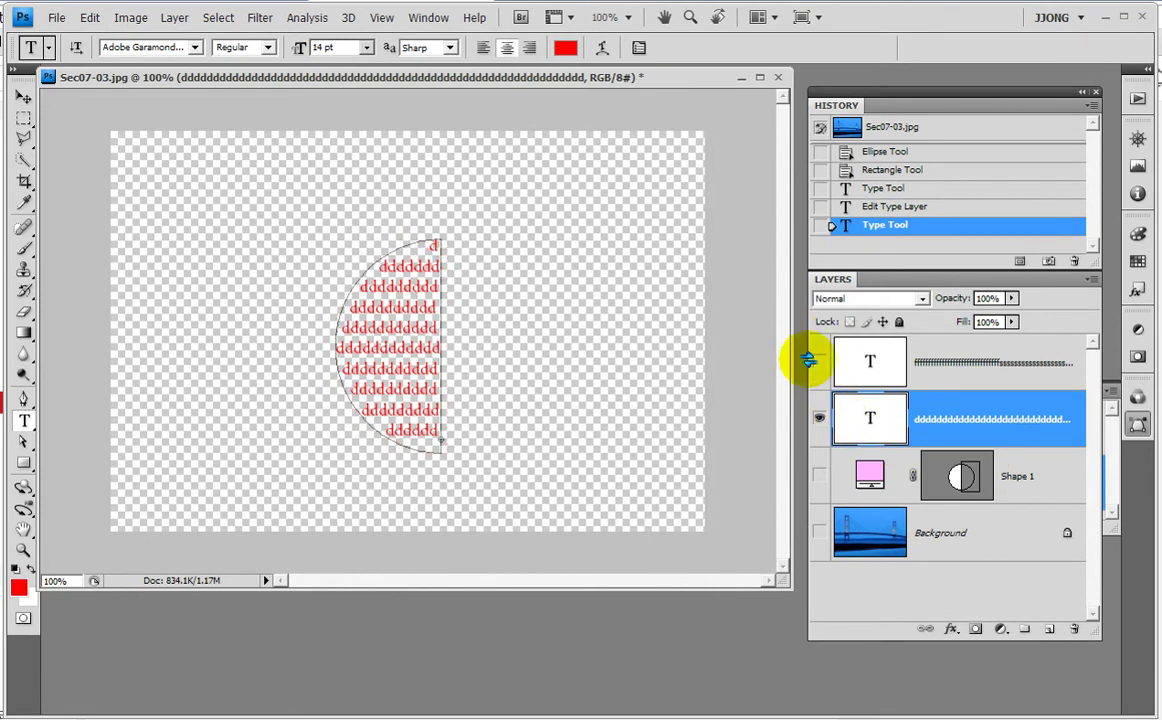
pyautogui.click(820, 363)
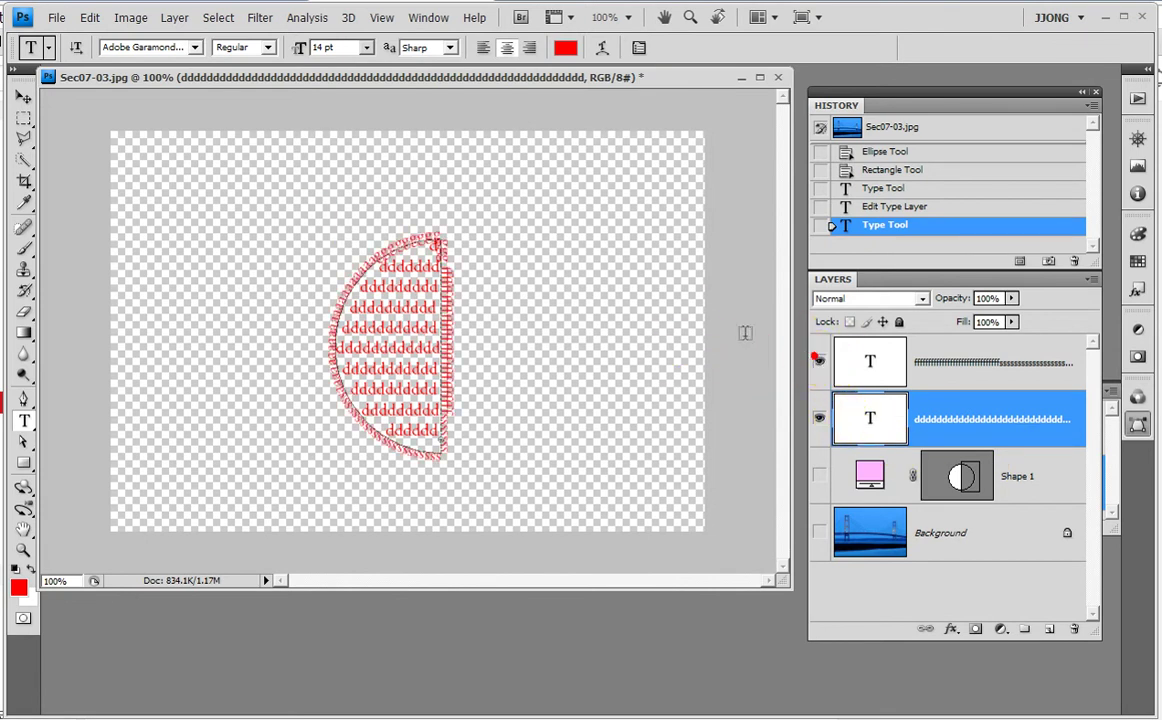
# - Move the d's text block left, then select the shape, d's and Background layers
pyautogui.click(23, 97)
pyautogui.moveTo(390, 268); pyautogui.dragTo(238, 268)
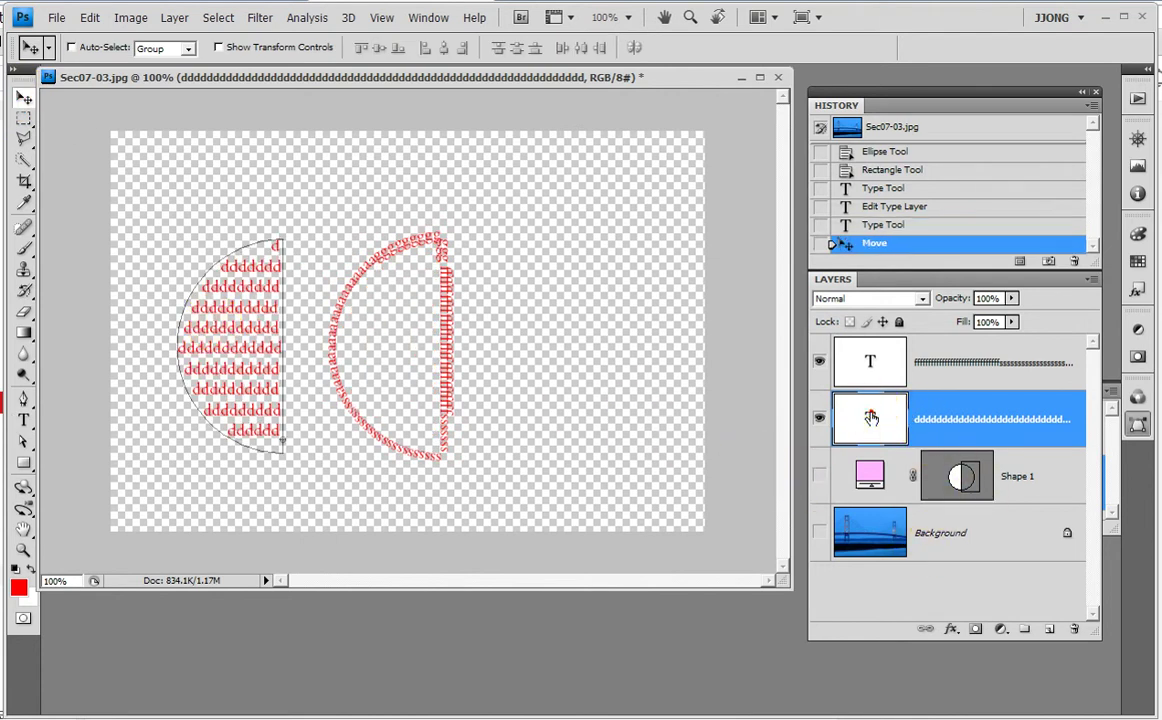
pyautogui.click(958, 478)
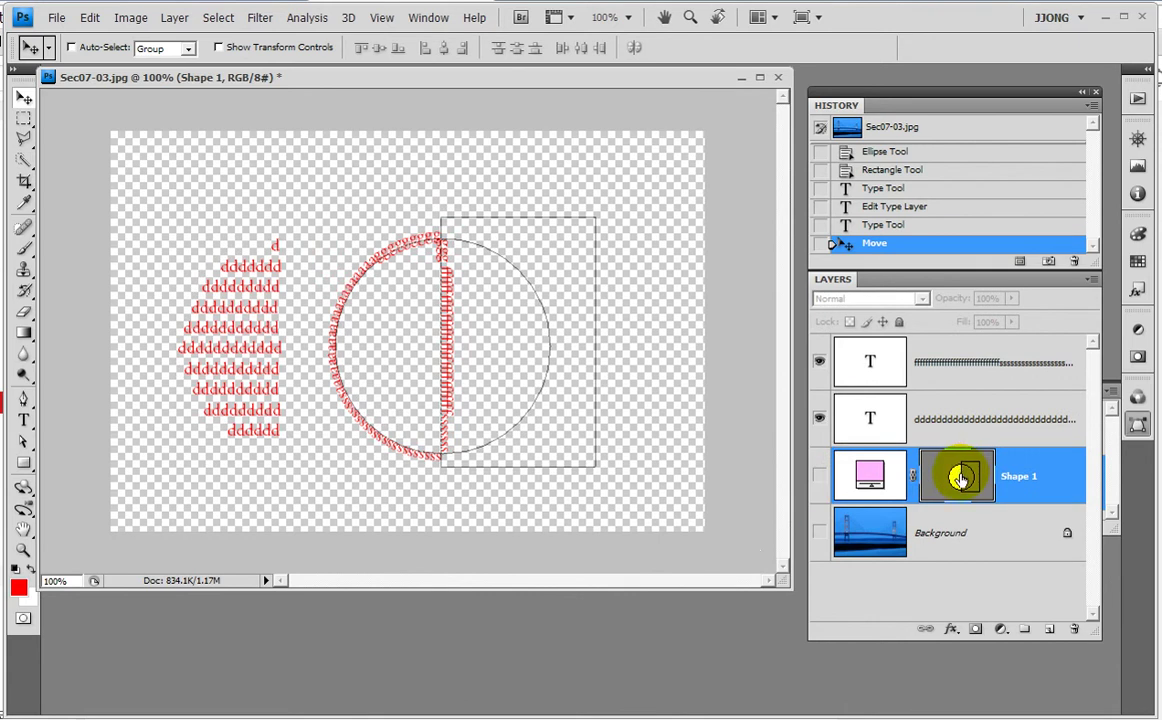
pyautogui.click(1019, 430)
pyautogui.click(1000, 535)
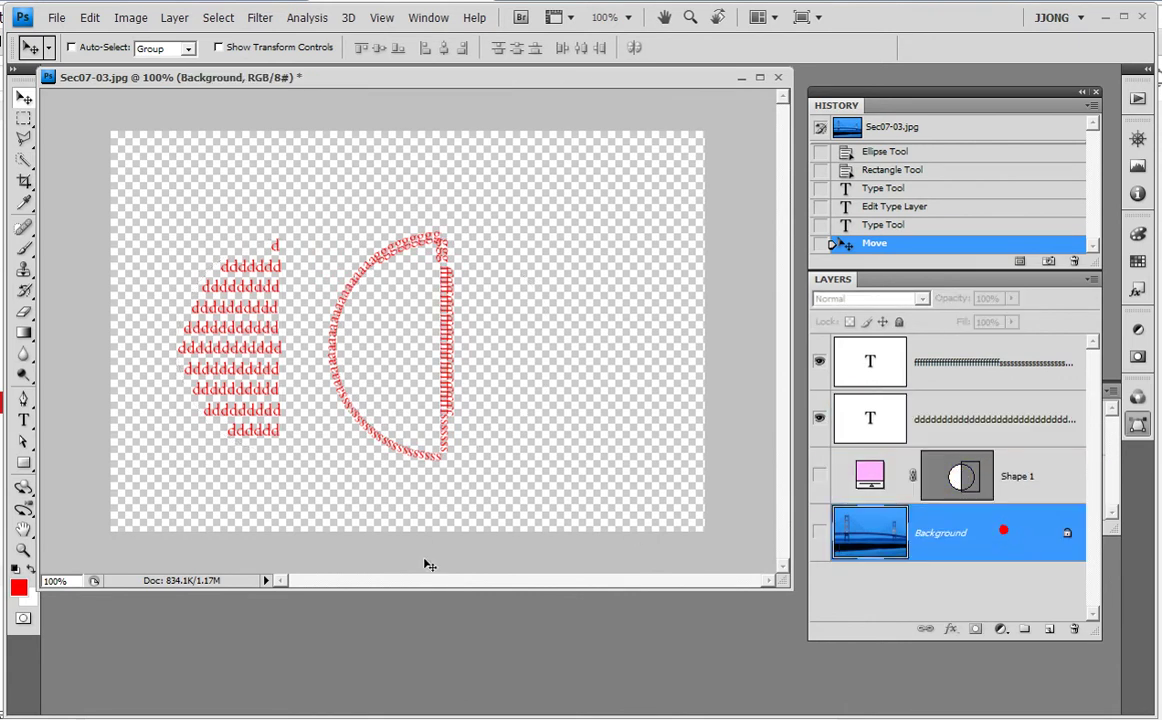